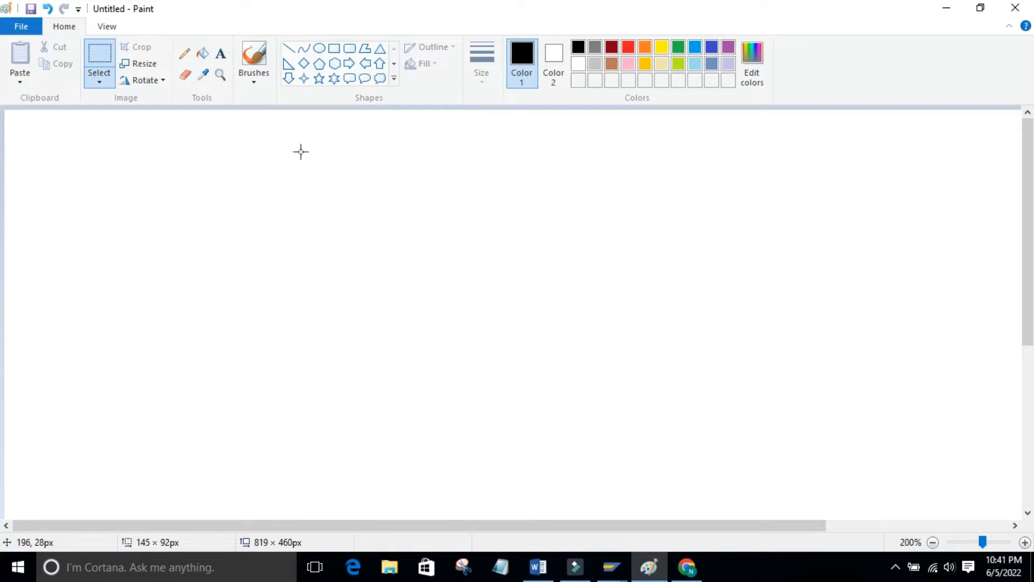
# - Add the text "Car manufacturing company" as a title centred near the top of the blank canvas
pyautogui.click(220, 54)
pyautogui.moveTo(324, 141); pyautogui.dragTo(630, 169)
pyautogui.write('C')
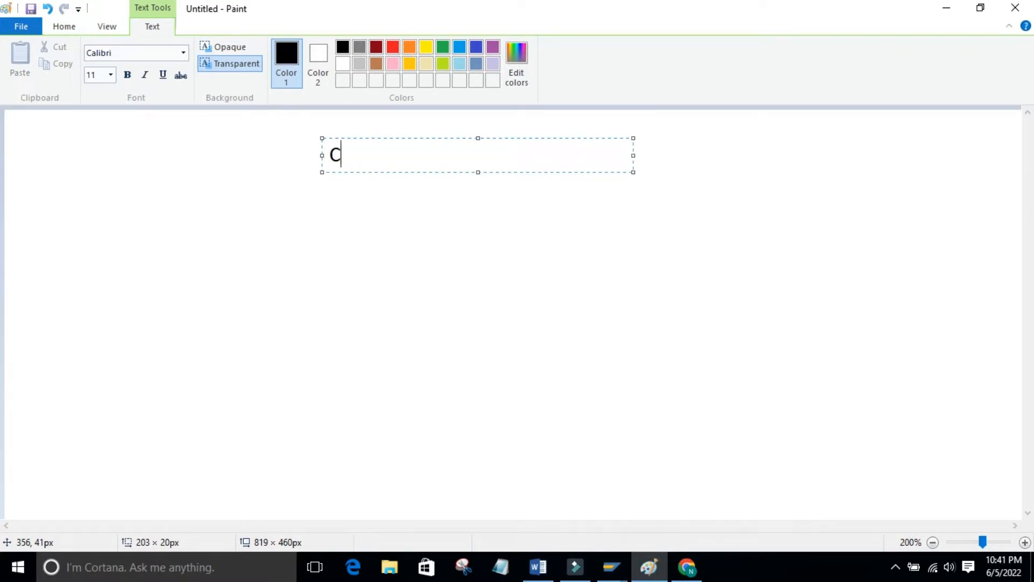
pyautogui.write('ar manufac')
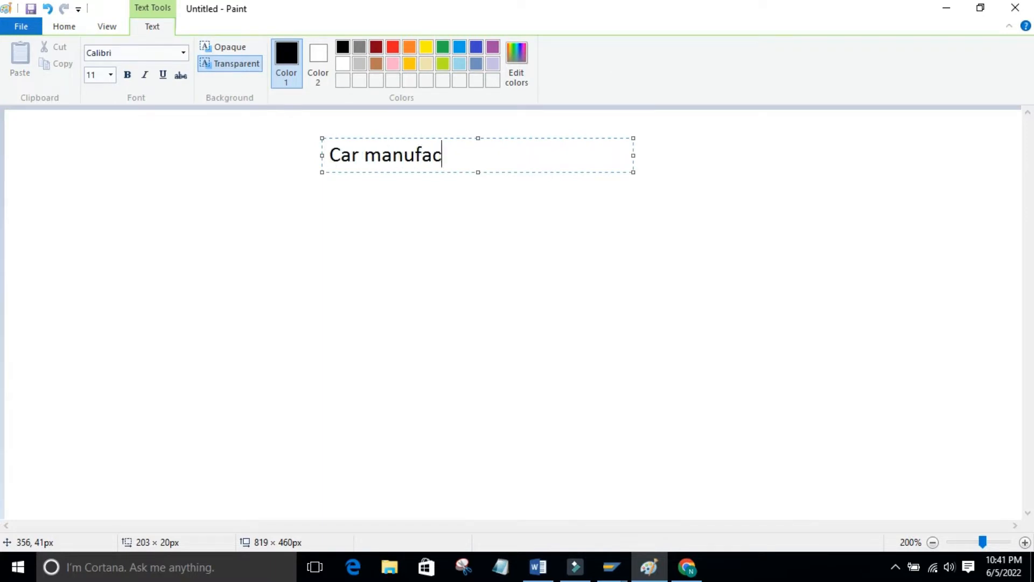
pyautogui.write('turing com')
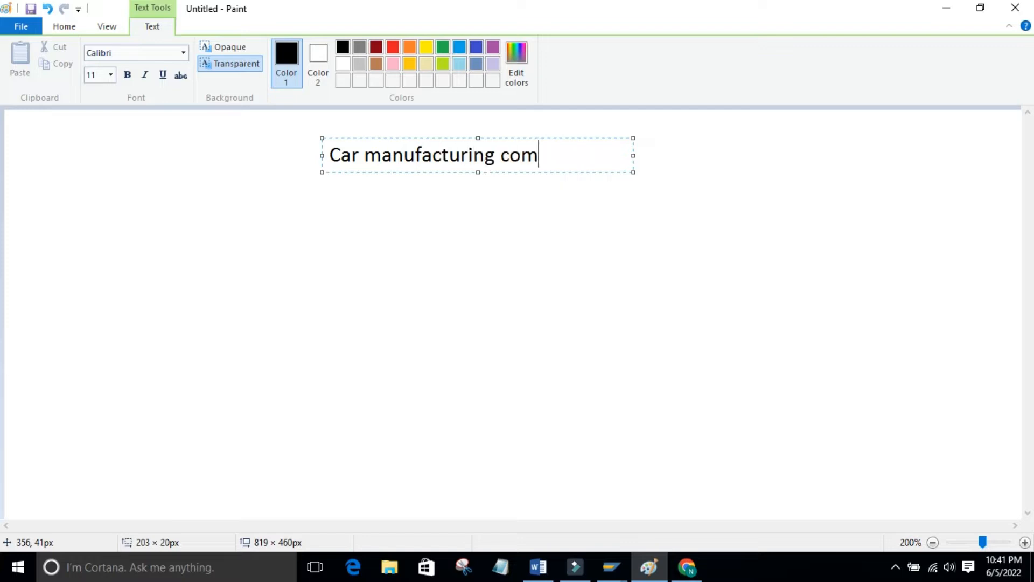
pyautogui.write('pany')
pyautogui.click(673, 199)
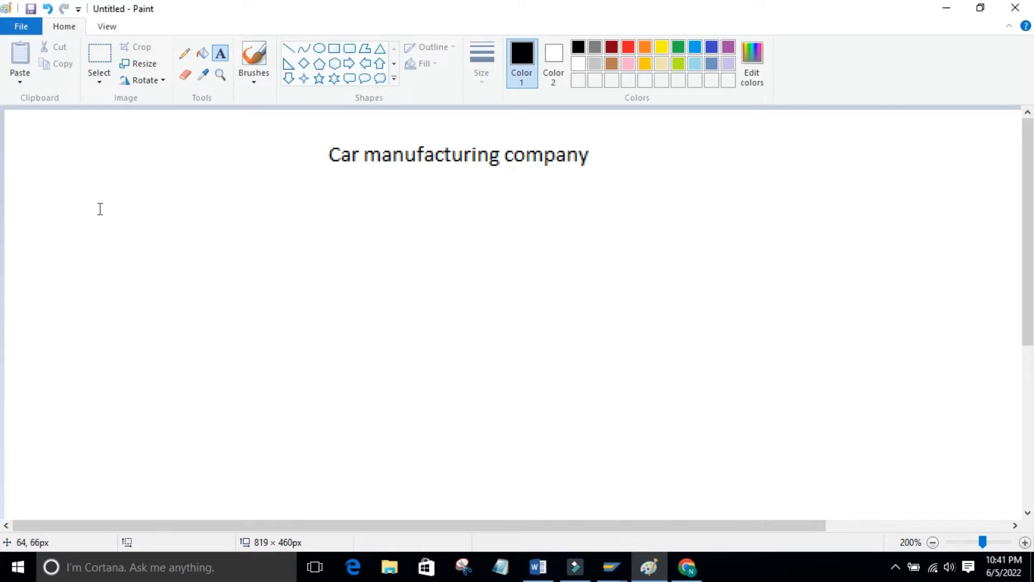
# - Add the text "Material - TYRE" below and to the left of the title, in a box narrowed to fit
pyautogui.click(51, 197)
pyautogui.moveTo(162, 235); pyautogui.dragTo(329, 242)
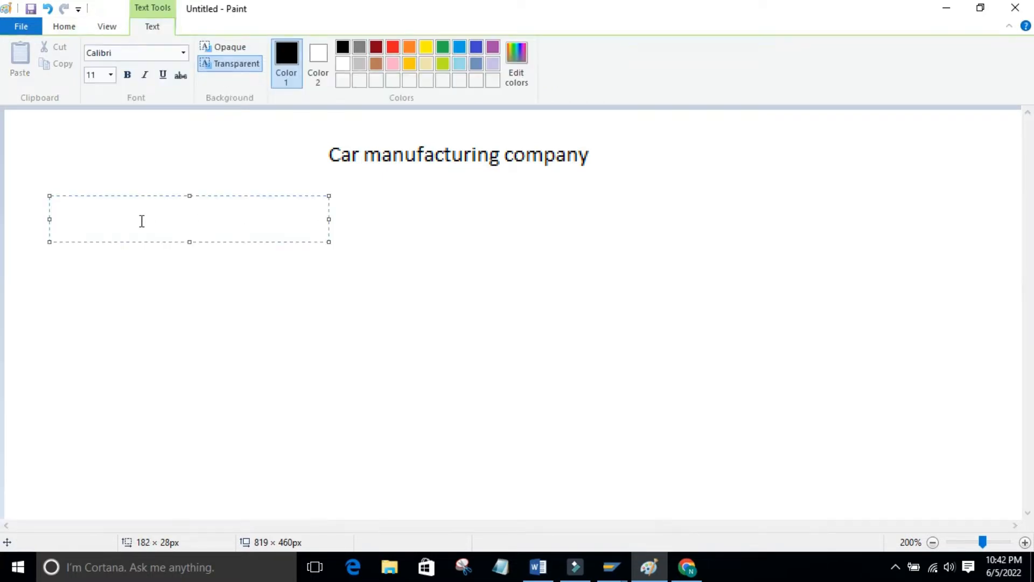
pyautogui.write('Material')
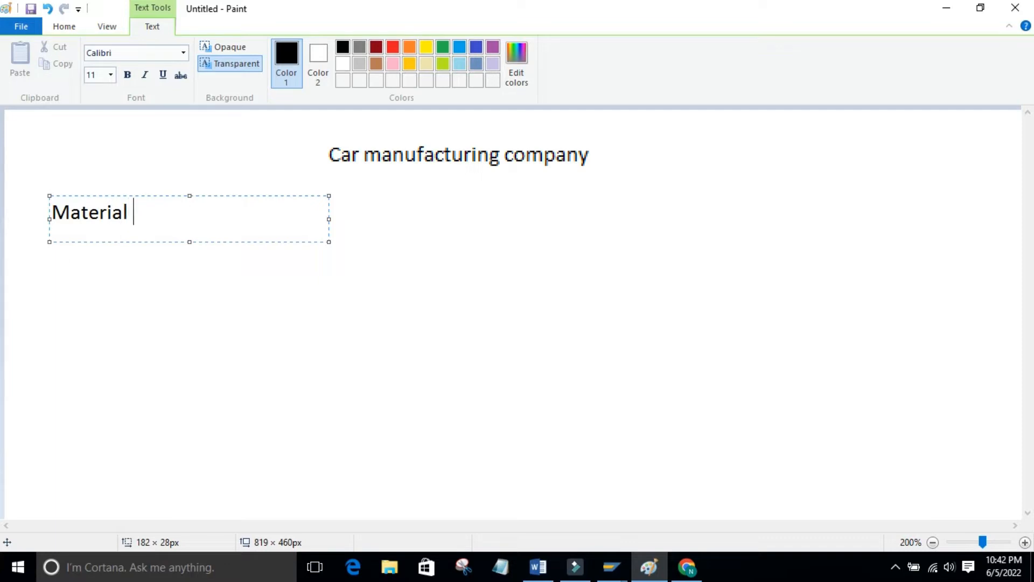
pyautogui.write(' - TYRE')
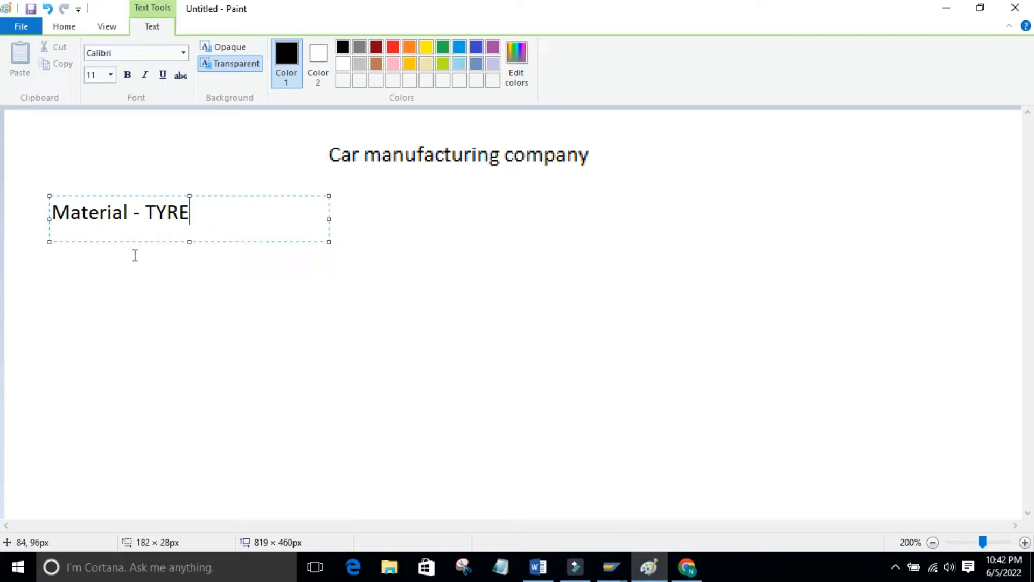
pyautogui.moveTo(328, 219); pyautogui.dragTo(206, 220)
pyautogui.click(264, 306)
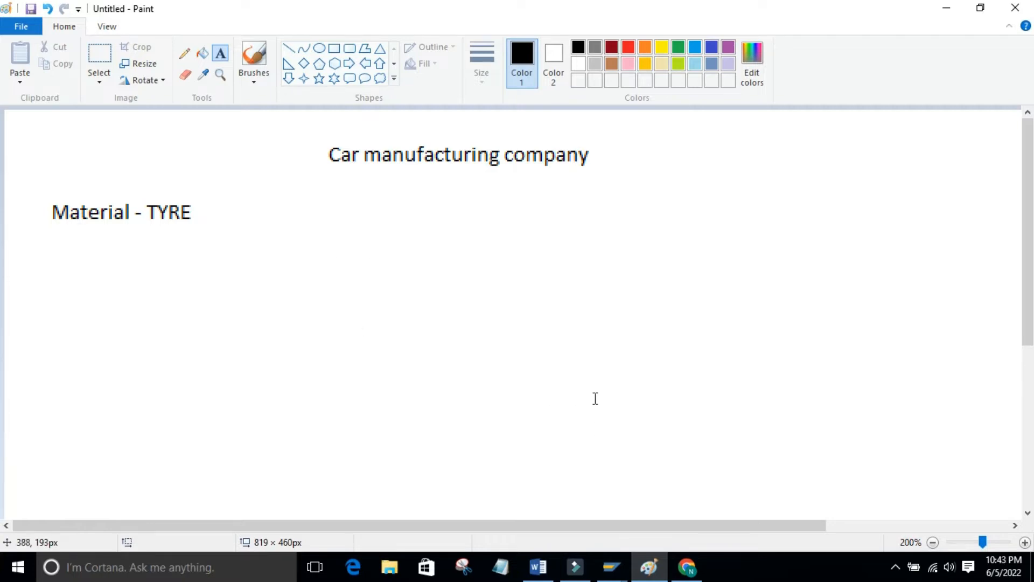
# - Switch to Chrome and open the tyremarket.com tyre manufacturers page from the search results, showing its brands list
pyautogui.click(686, 564)
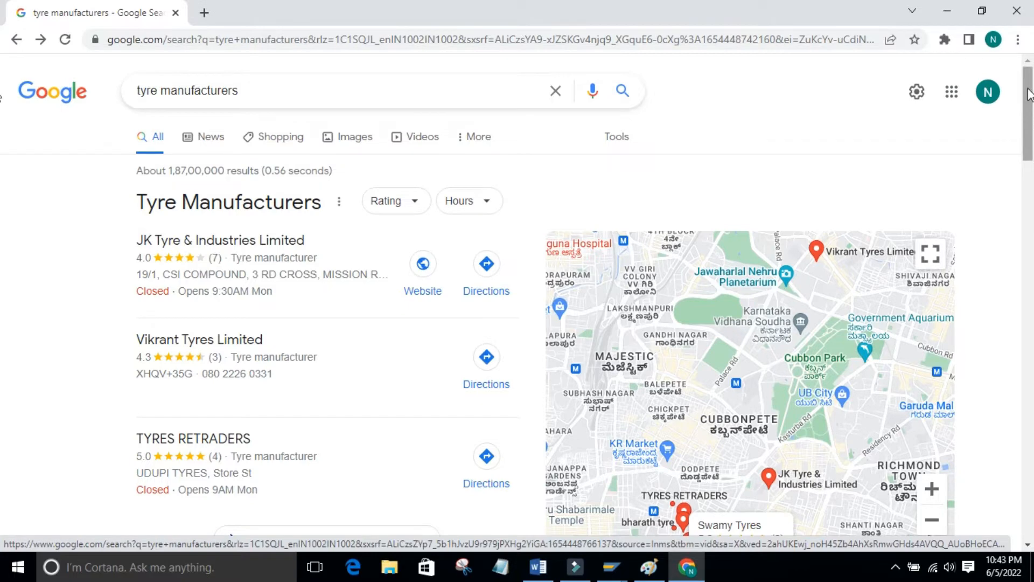
pyautogui.moveTo(1027, 82); pyautogui.dragTo(1030, 114)
pyautogui.scroll(-5, 2, 129)
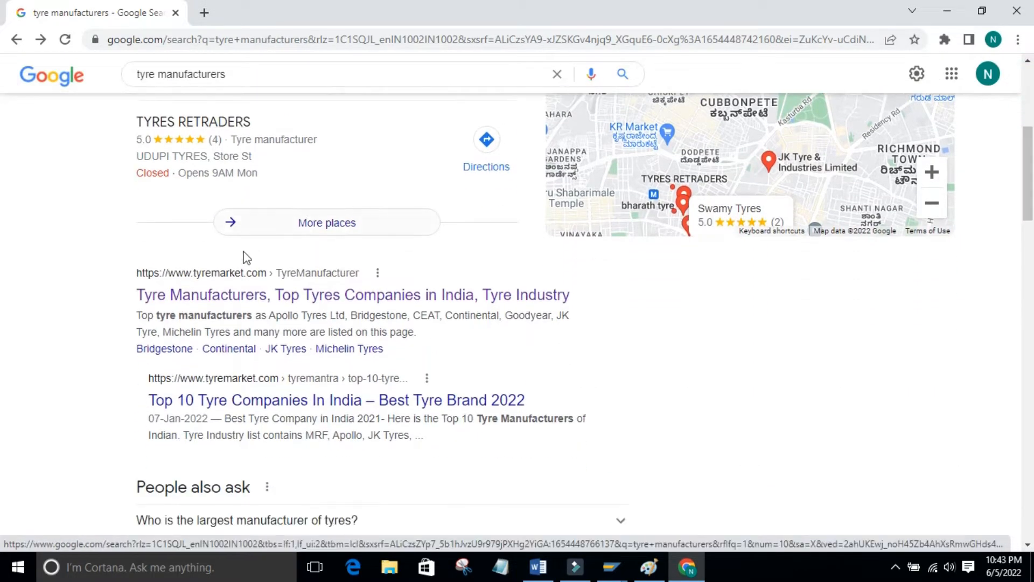
pyautogui.click(219, 295)
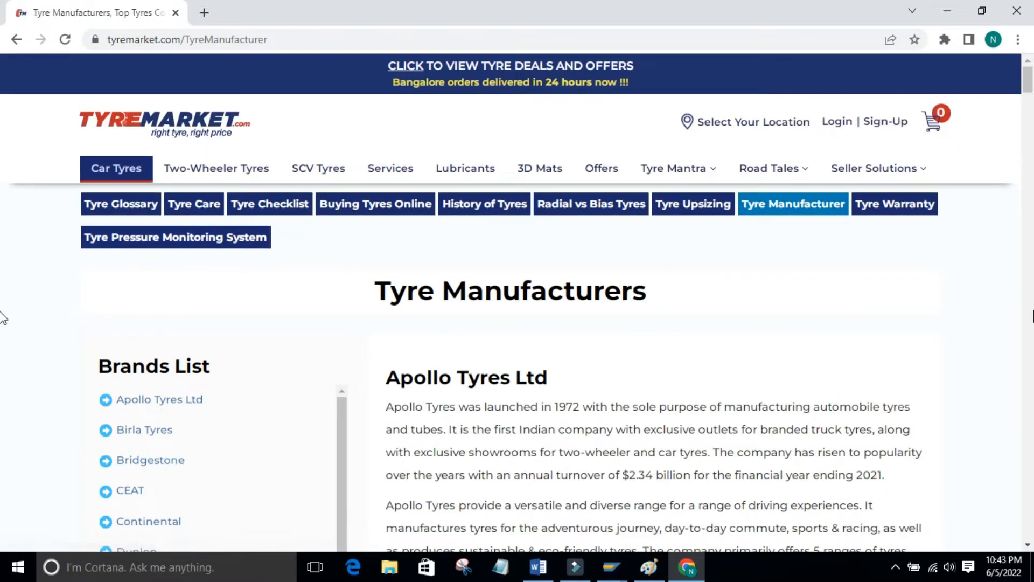
pyautogui.scroll(-5, 2, 96)
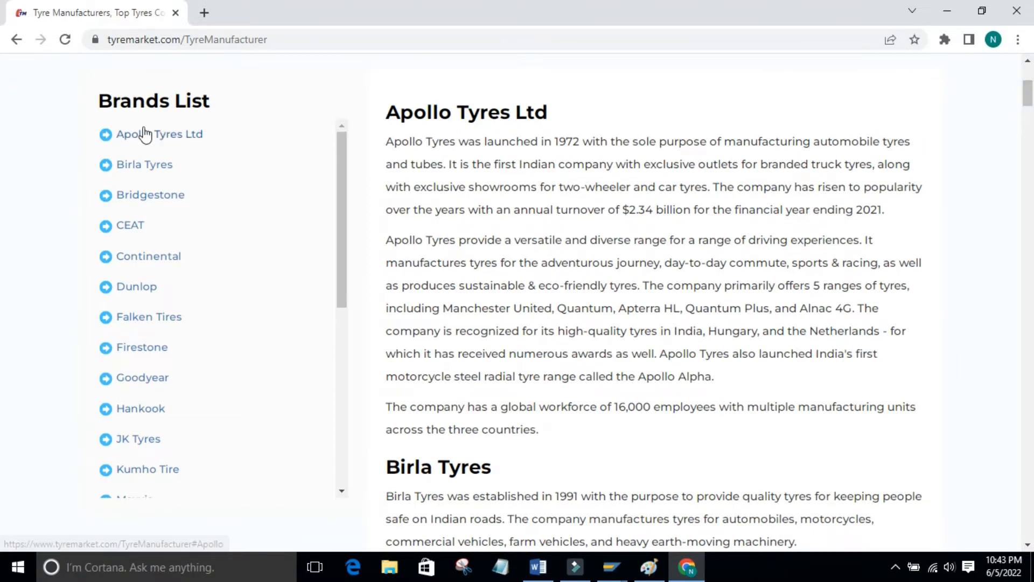
# - Copy the heading "Apollo Tyres Ltd" from the page into a Paint text box beside "Material - TYRE", fitted to one line
pyautogui.moveTo(387, 114); pyautogui.dragTo(549, 115)
pyautogui.hotkey('ctrl', 'c')
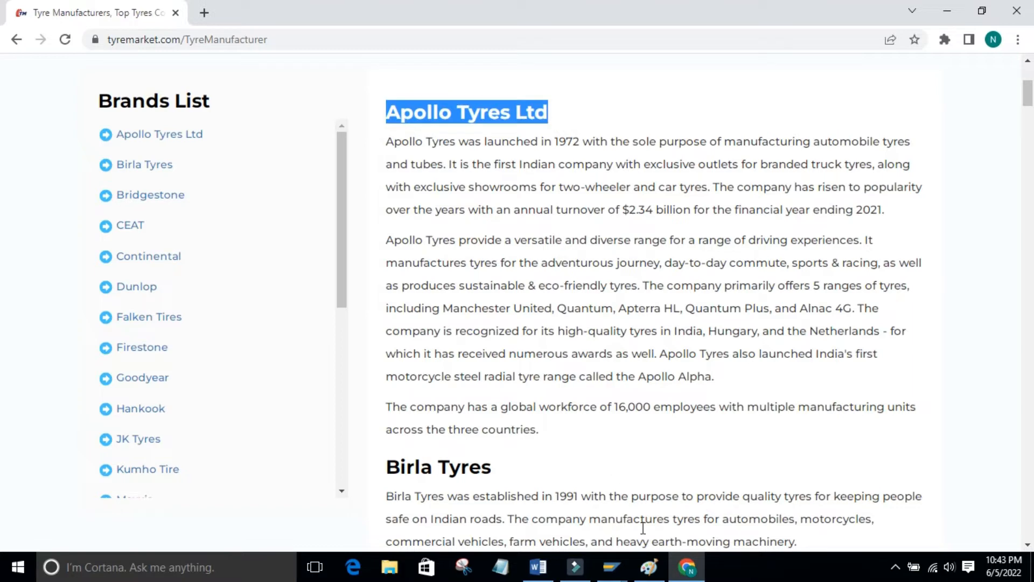
pyautogui.click(650, 566)
pyautogui.moveTo(205, 215); pyautogui.dragTo(325, 218)
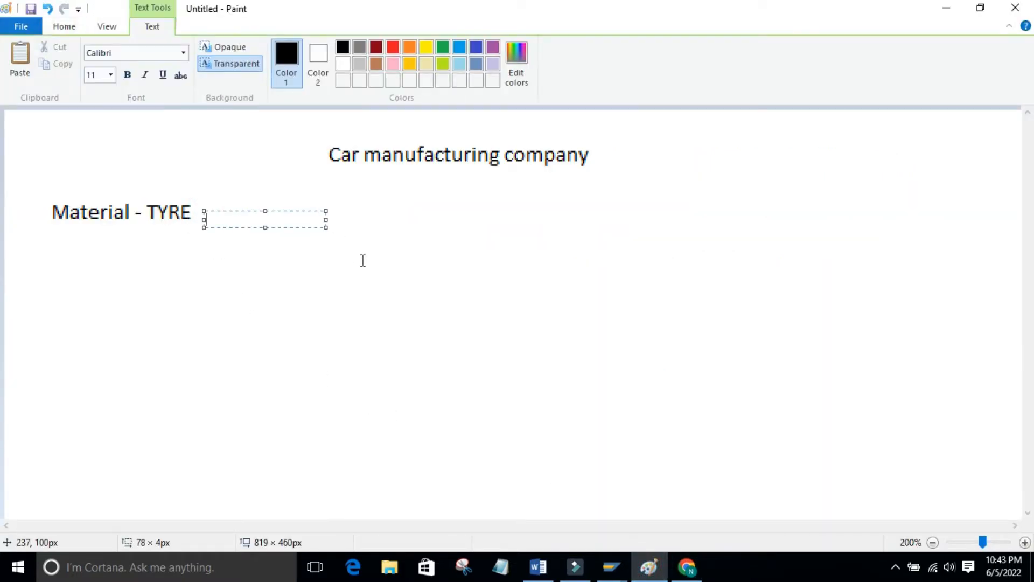
pyautogui.hotkey('ctrl', 'v')
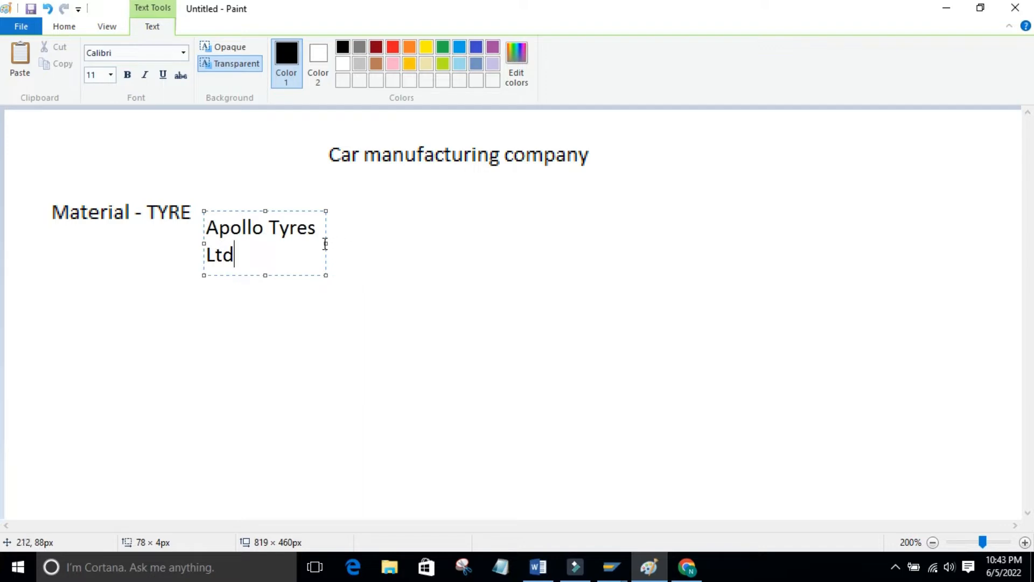
pyautogui.moveTo(327, 243); pyautogui.dragTo(402, 236)
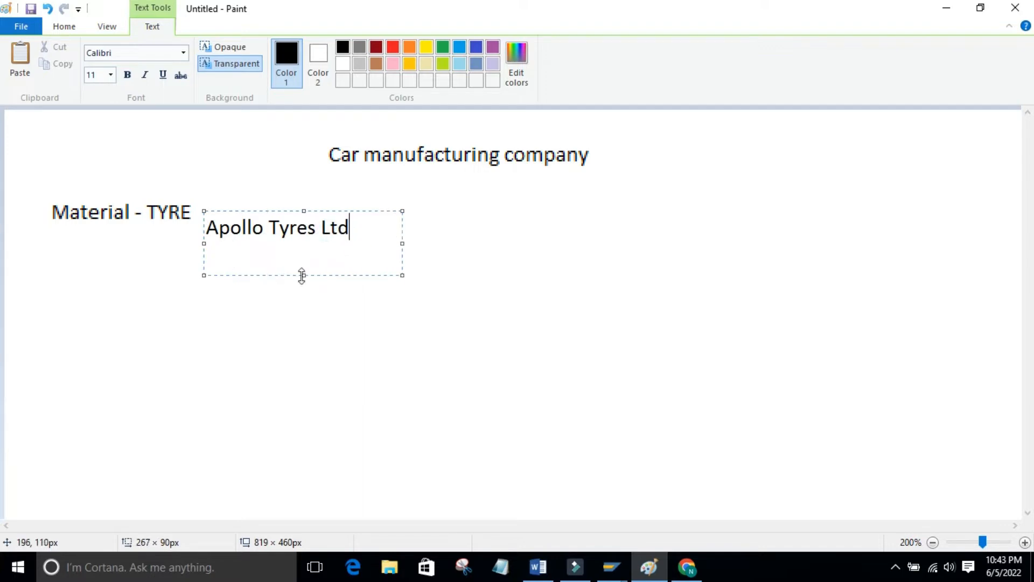
pyautogui.moveTo(303, 276); pyautogui.dragTo(304, 248)
# - Copy the heading "Birla Tyres" from the Chrome page into a new Paint text box below "Apollo Tyres Ltd"
pyautogui.click(686, 566)
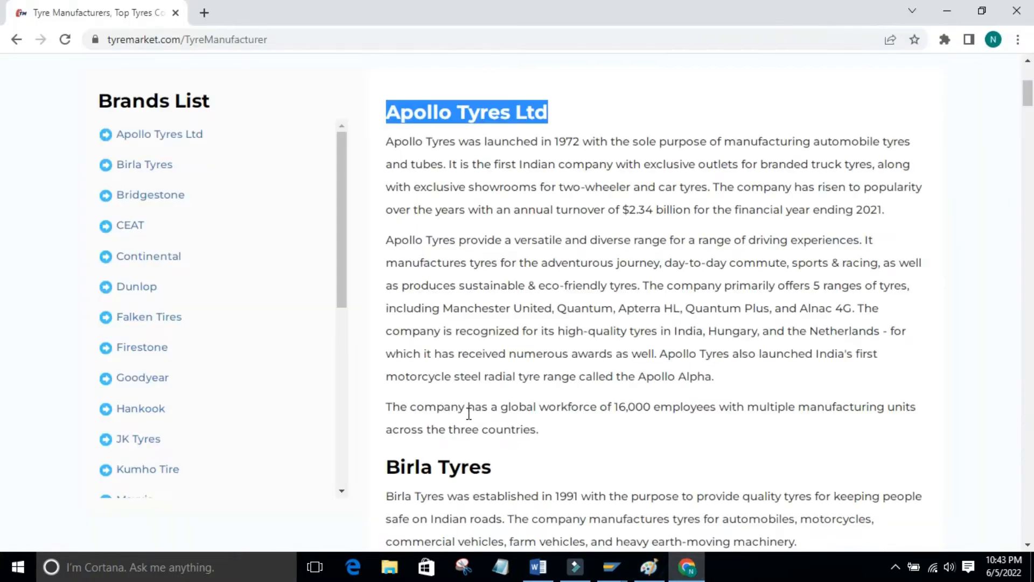
pyautogui.moveTo(387, 467); pyautogui.dragTo(495, 471)
pyautogui.hotkey('ctrl', 'c')
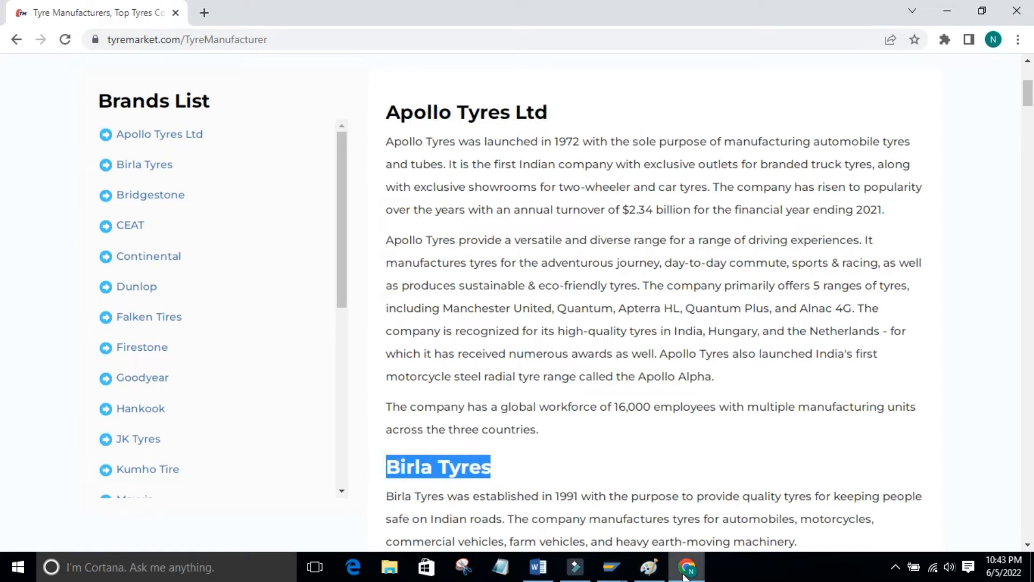
pyautogui.click(684, 575)
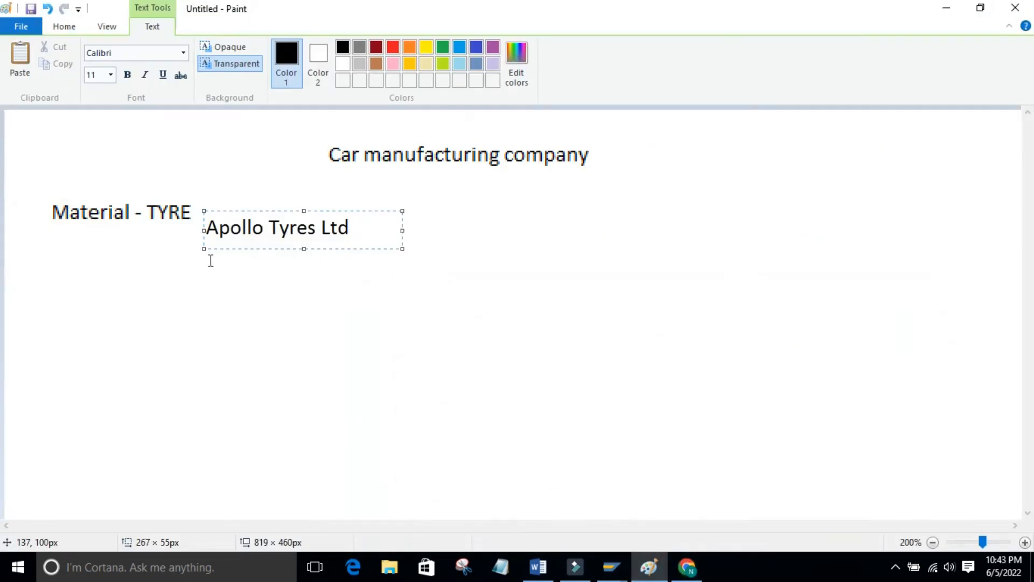
pyautogui.moveTo(210, 261); pyautogui.dragTo(353, 290)
pyautogui.hotkey('ctrl', 'v')
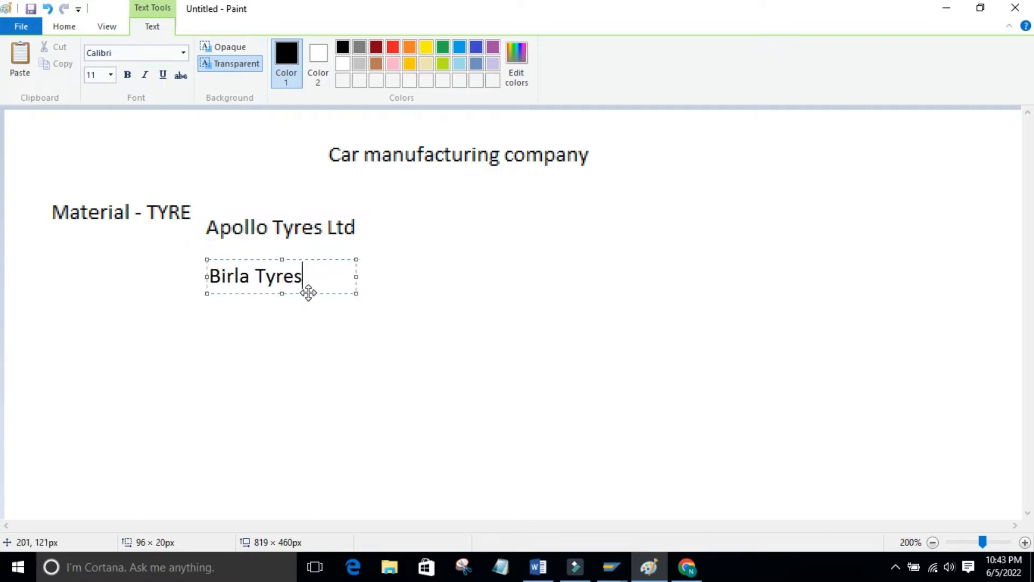
# - Copy the heading "Bridgestone" from the Chrome page into a new Paint text box below "Birla Tyres"
pyautogui.click(686, 566)
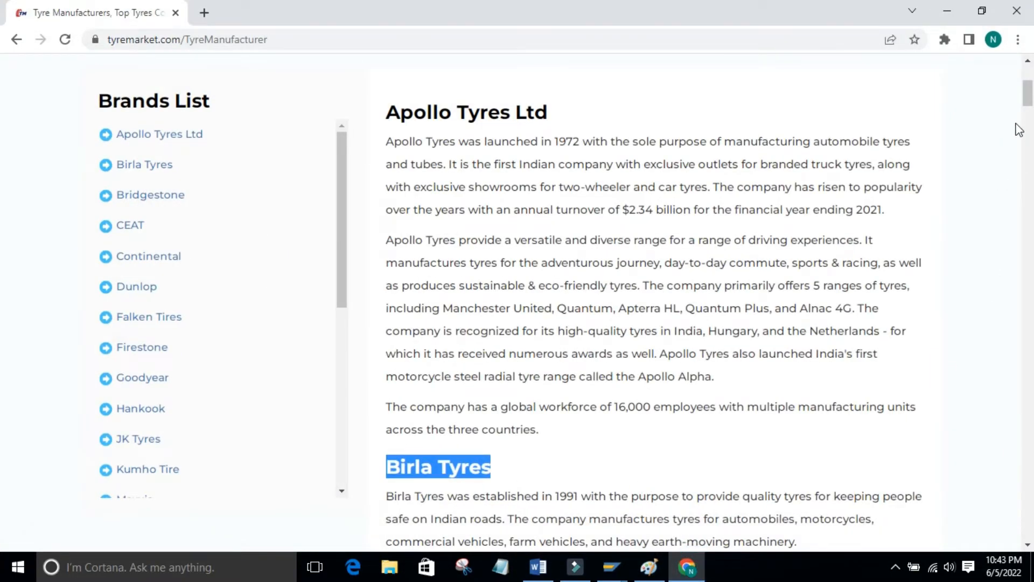
pyautogui.scroll(-8, 1026, 94)
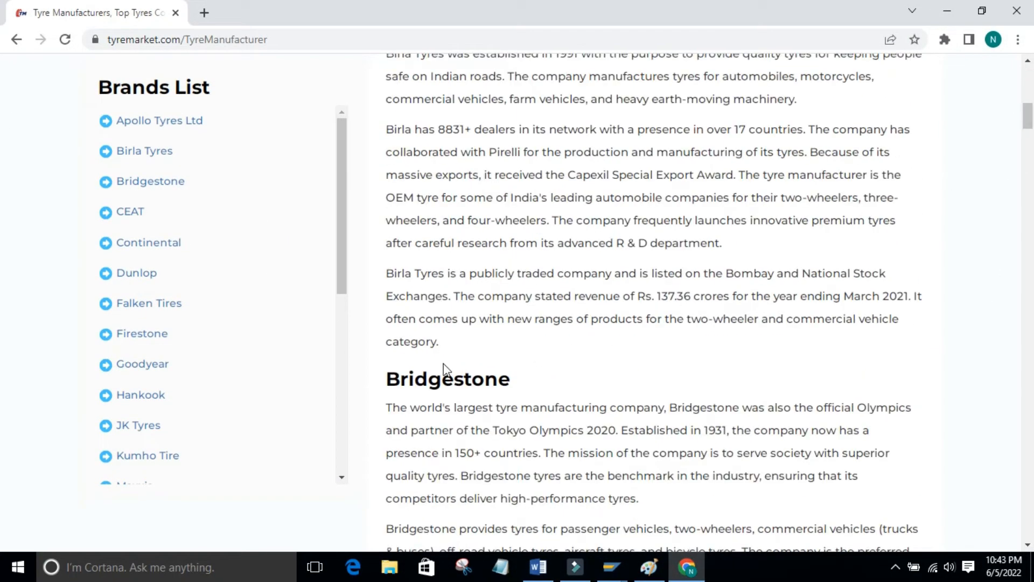
pyautogui.moveTo(386, 379); pyautogui.dragTo(511, 381)
pyautogui.hotkey('ctrl', 'c')
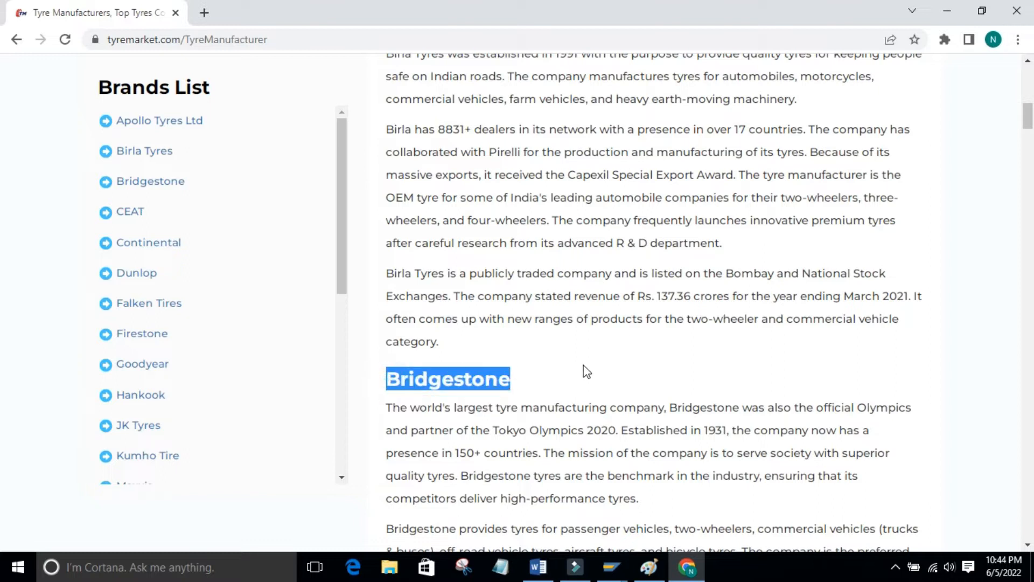
pyautogui.moveTo(612, 566)
pyautogui.mouseDown()
pyautogui.moveTo(663, 576)
pyautogui.moveTo(649, 571)
pyautogui.mouseUp()
pyautogui.click(613, 567)
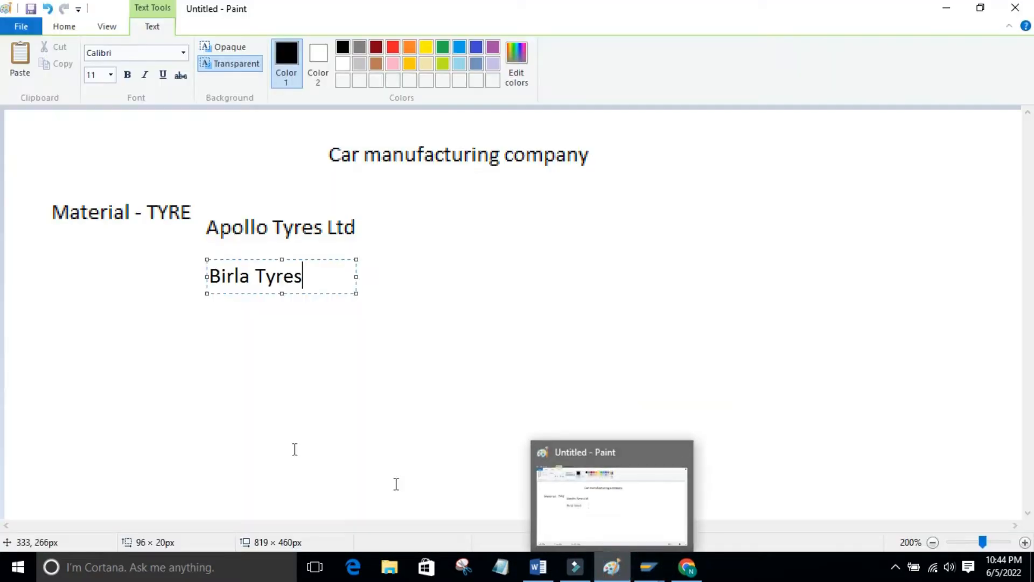
pyautogui.moveTo(209, 312); pyautogui.dragTo(369, 341)
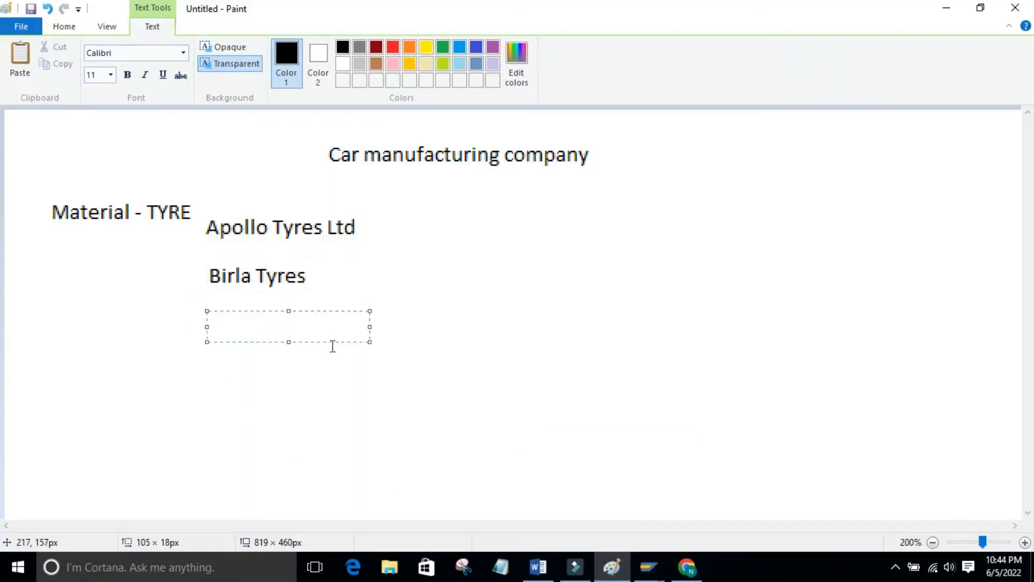
pyautogui.hotkey('ctrl', 'v')
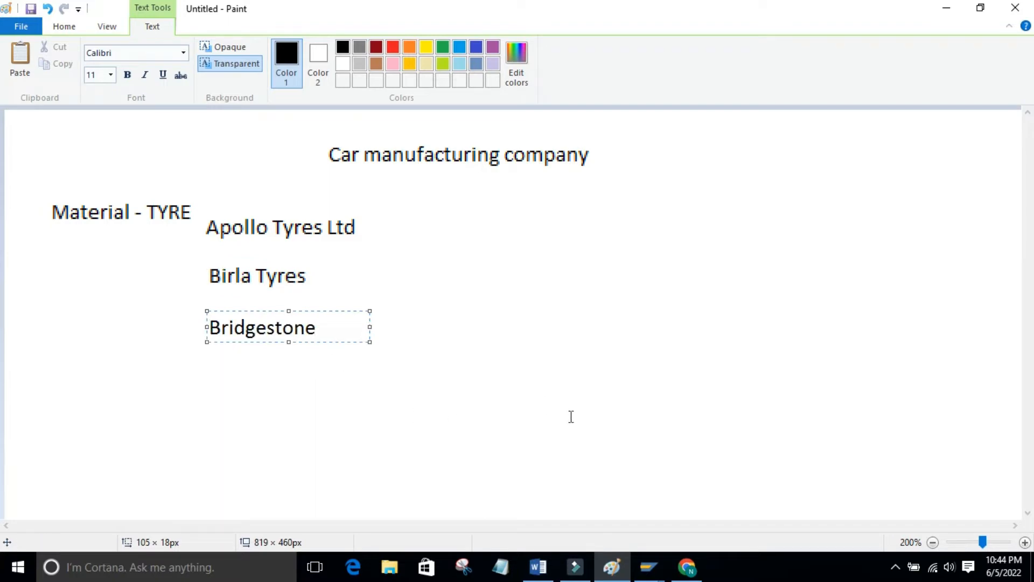
# - Find the CEAT heading on the Chrome page and add "CEAT" in a new Paint text box below "Bridgestone"
pyautogui.click(686, 567)
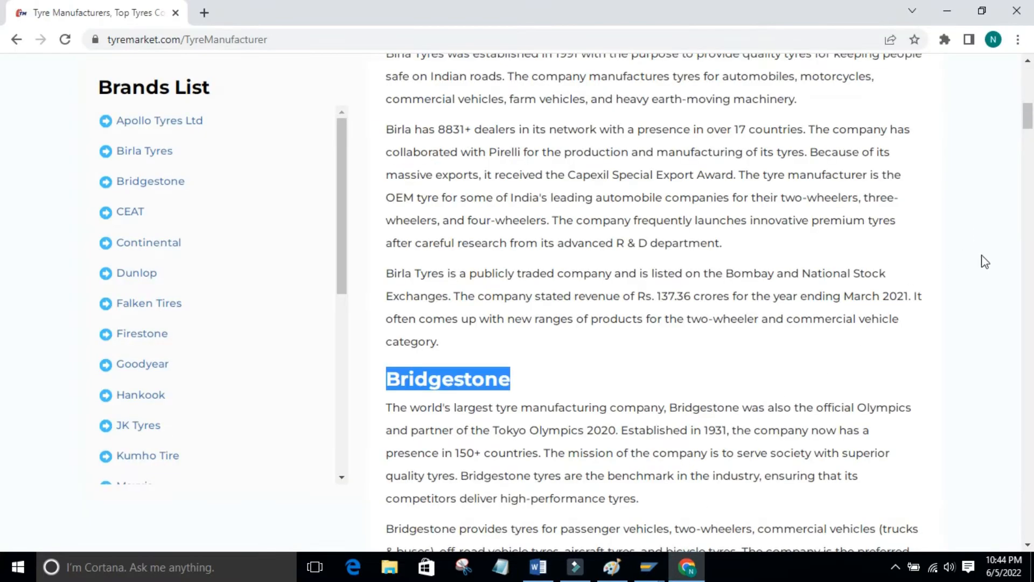
pyautogui.scroll(-3, 3, 116)
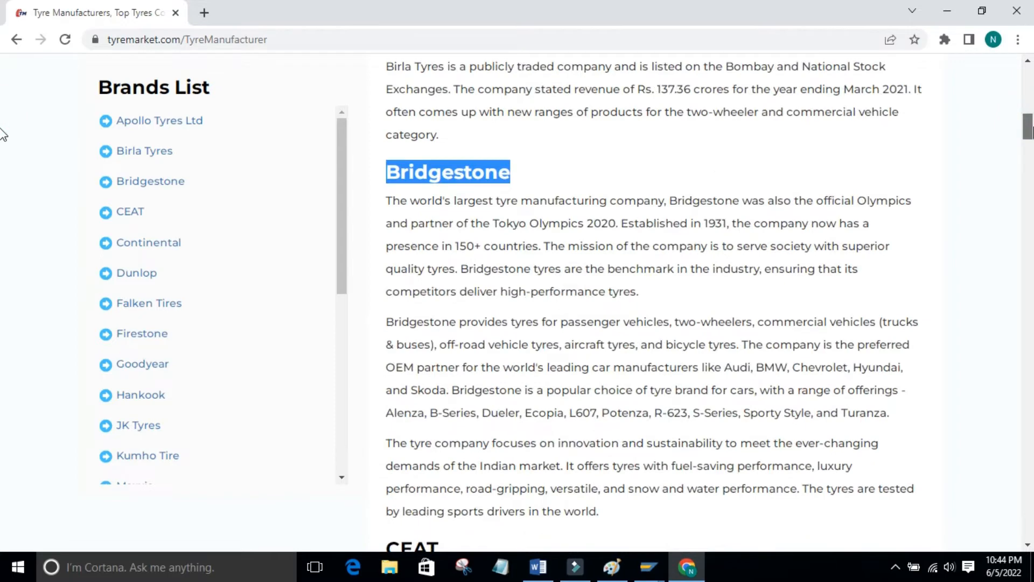
pyautogui.scroll(-3, 3, 135)
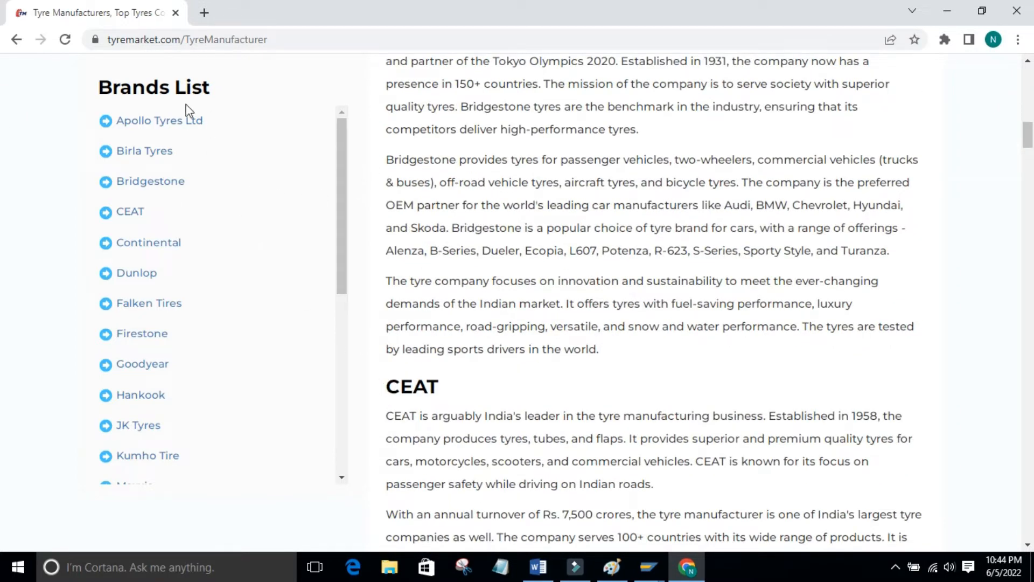
pyautogui.moveTo(339, 150); pyautogui.dragTo(323, 372)
pyautogui.scroll(2, 347, 180)
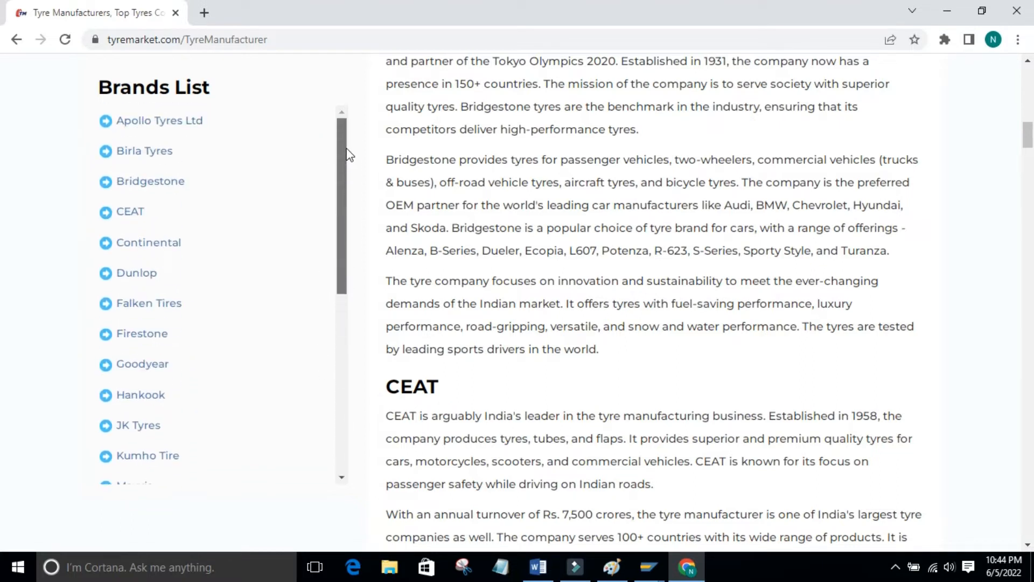
pyautogui.moveTo(347, 148)
pyautogui.mouseDown()
pyautogui.moveTo(348, 132)
pyautogui.moveTo(347, 143)
pyautogui.mouseUp()
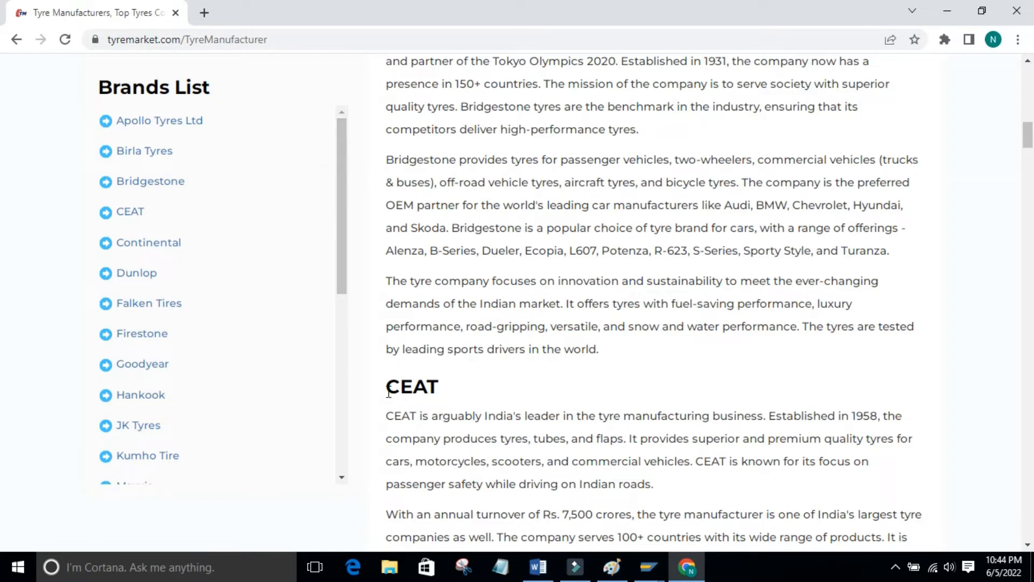
pyautogui.moveTo(389, 394); pyautogui.dragTo(442, 399)
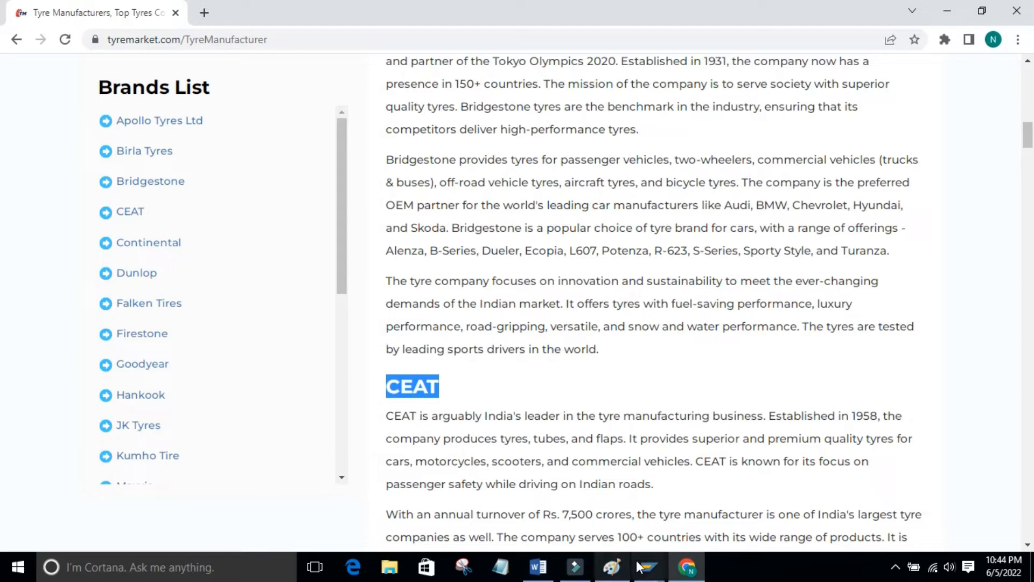
pyautogui.click(613, 566)
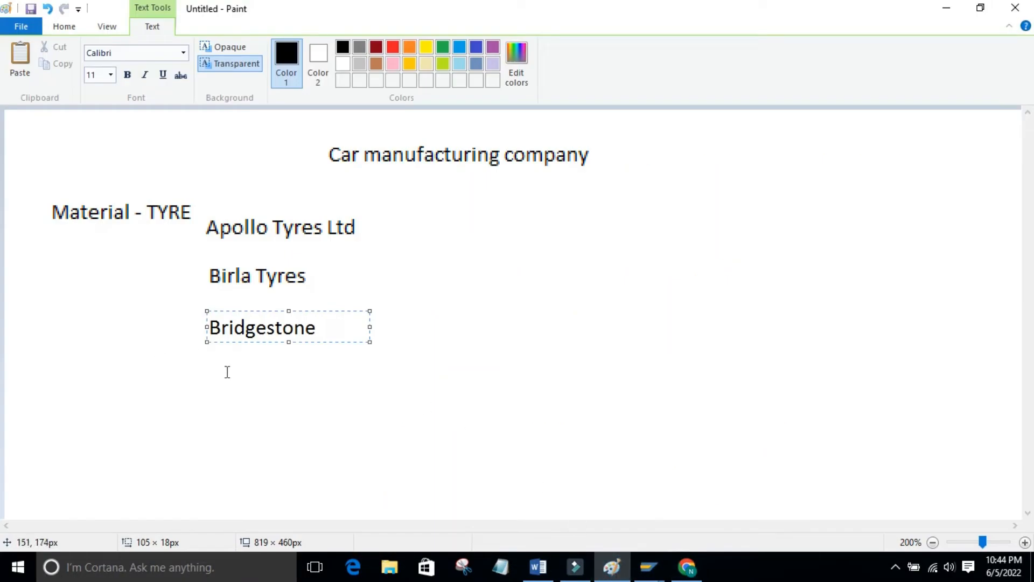
pyautogui.moveTo(211, 361); pyautogui.dragTo(342, 392)
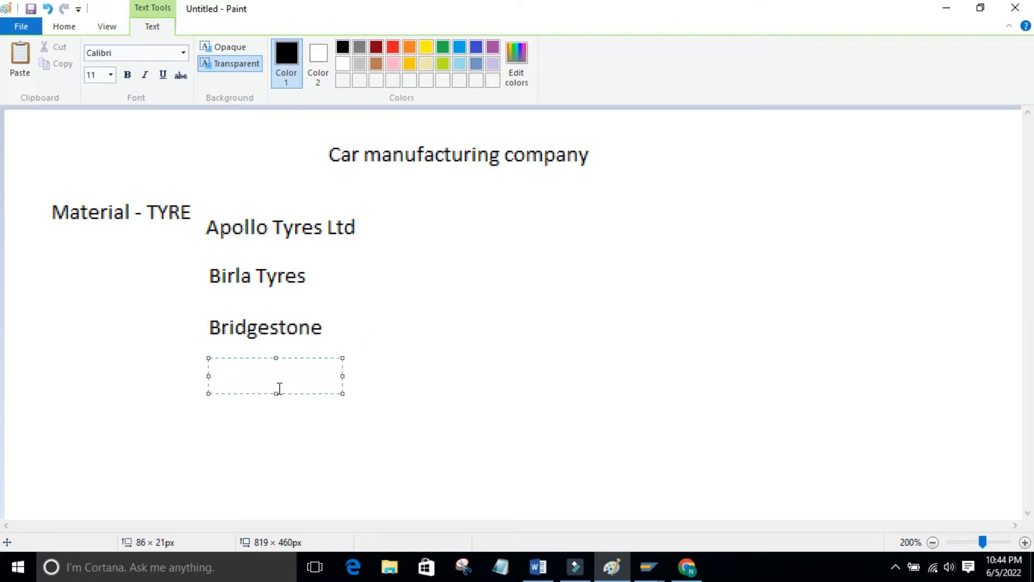
pyautogui.write('CEAT')
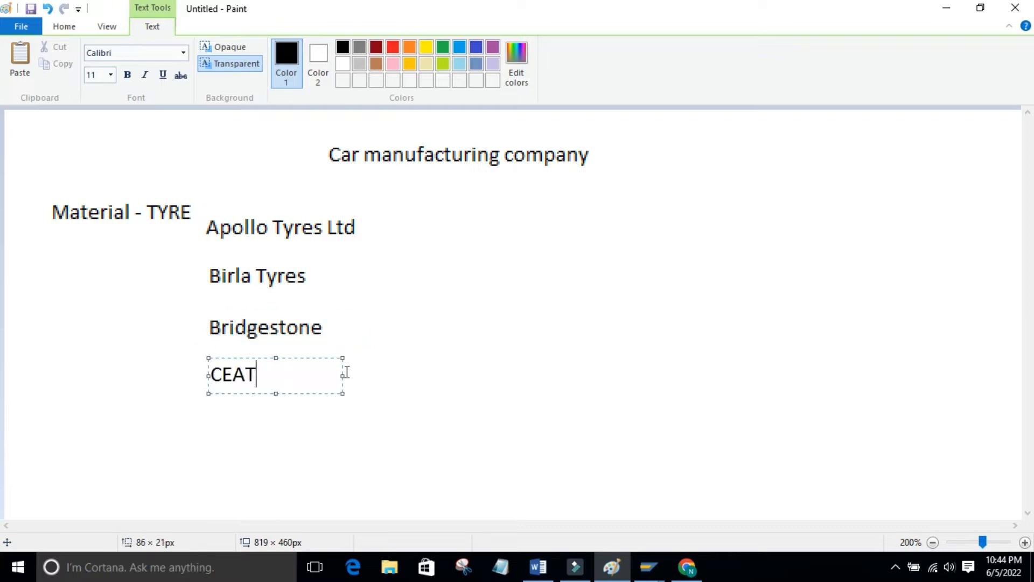
# - Outline the word "TYRE" with a red rectangle about 41 × 25 px
pyautogui.click(386, 422)
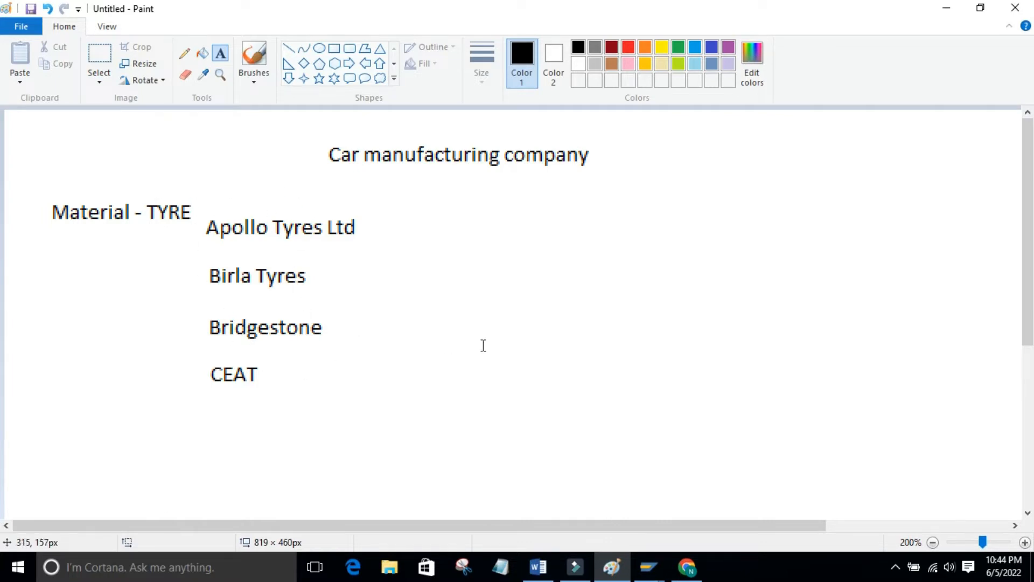
pyautogui.click(628, 47)
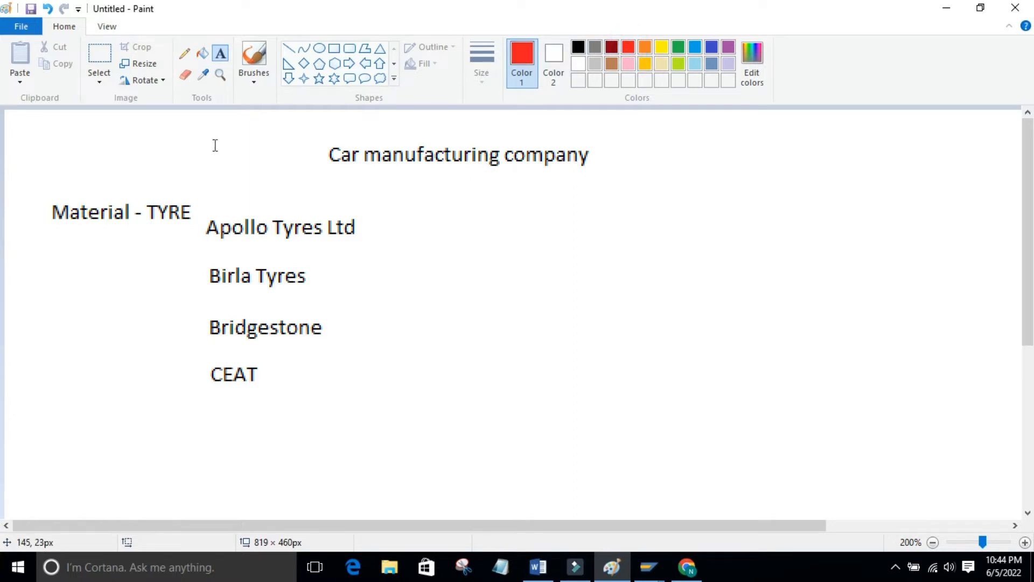
pyautogui.click(333, 47)
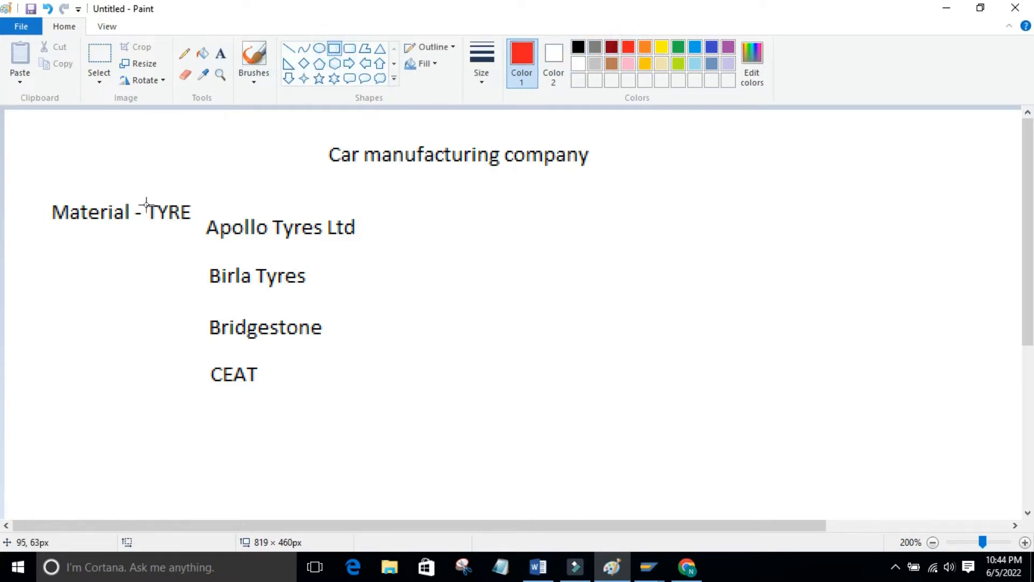
pyautogui.moveTo(142, 192); pyautogui.dragTo(202, 228)
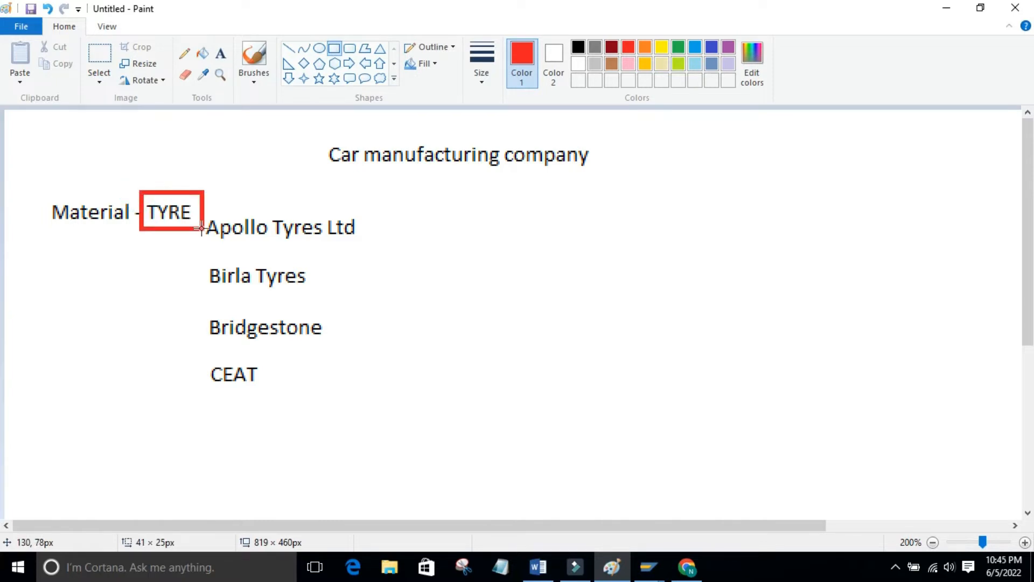
pyautogui.moveTo(201, 228); pyautogui.dragTo(200, 227)
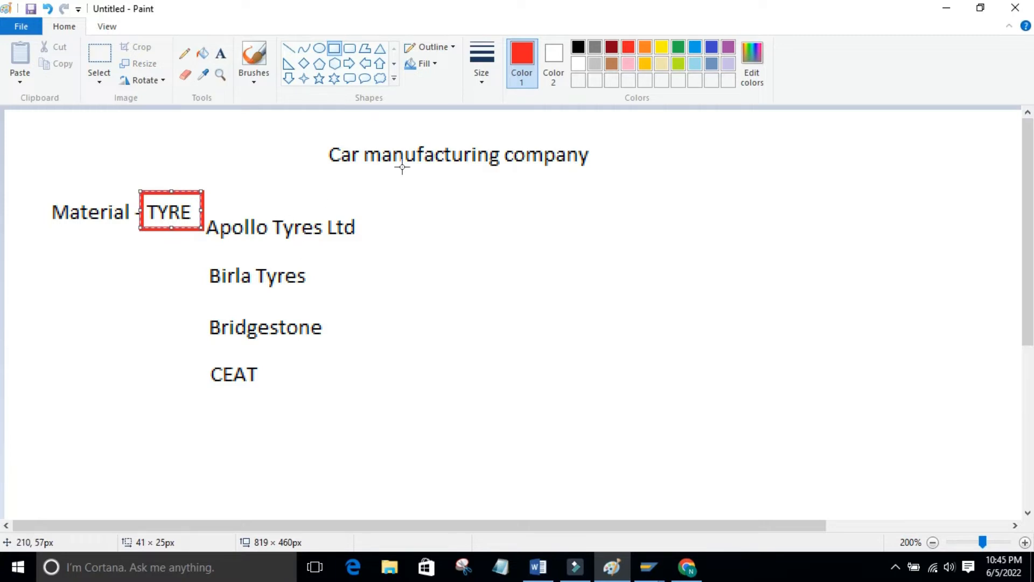
# - Frame the four tyre supplier names with a gold rectangle about 124 × 124 px
pyautogui.click(644, 64)
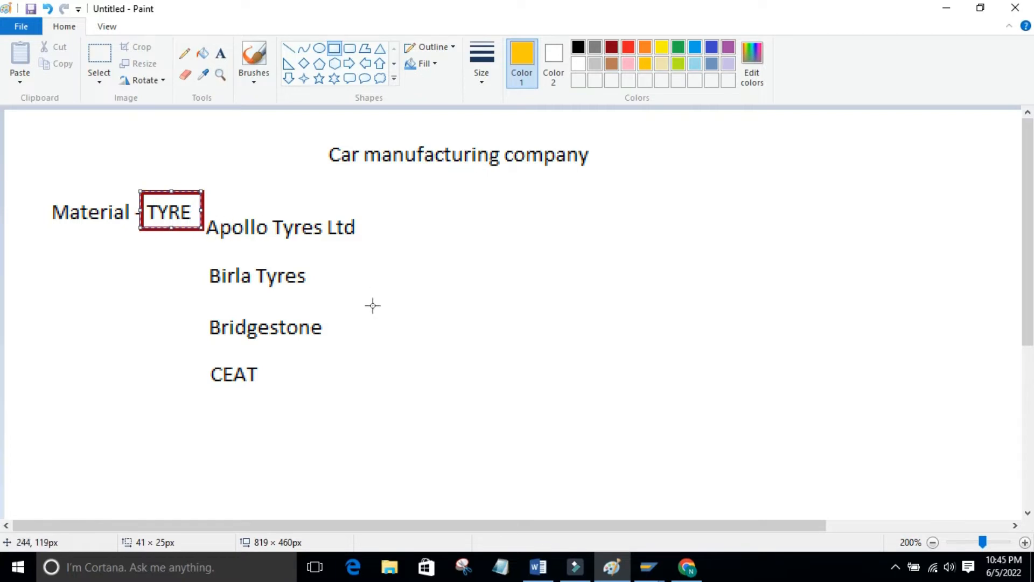
pyautogui.moveTo(388, 398); pyautogui.dragTo(202, 210)
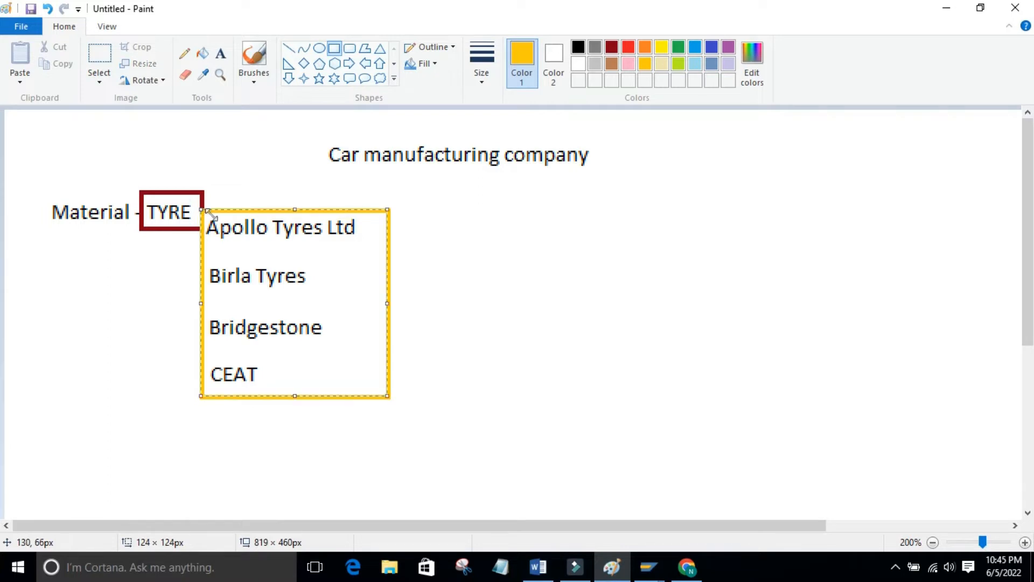
pyautogui.click(442, 283)
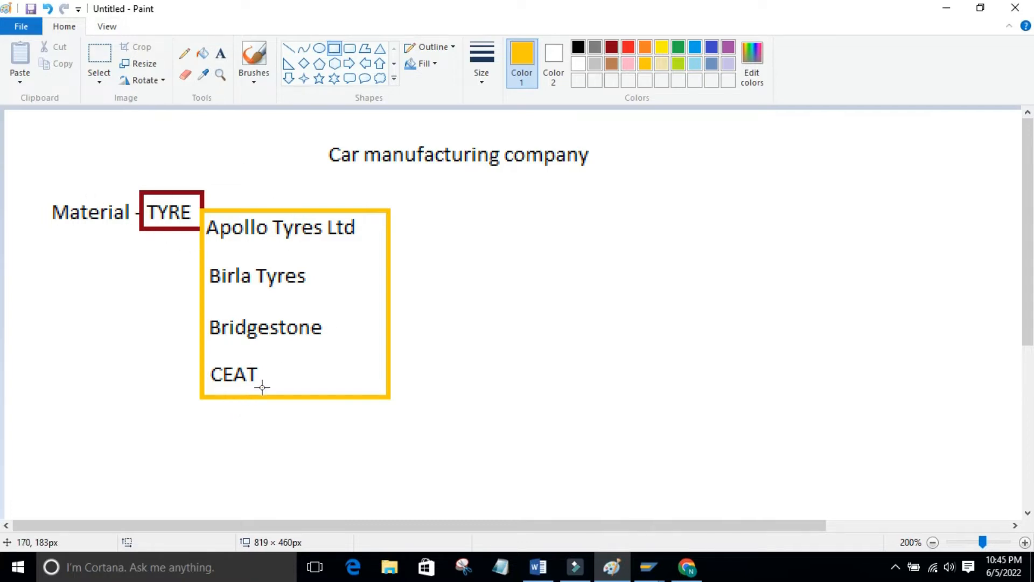
# - Switch to the Word document and examine the sentence defining a source list
pyautogui.click(538, 567)
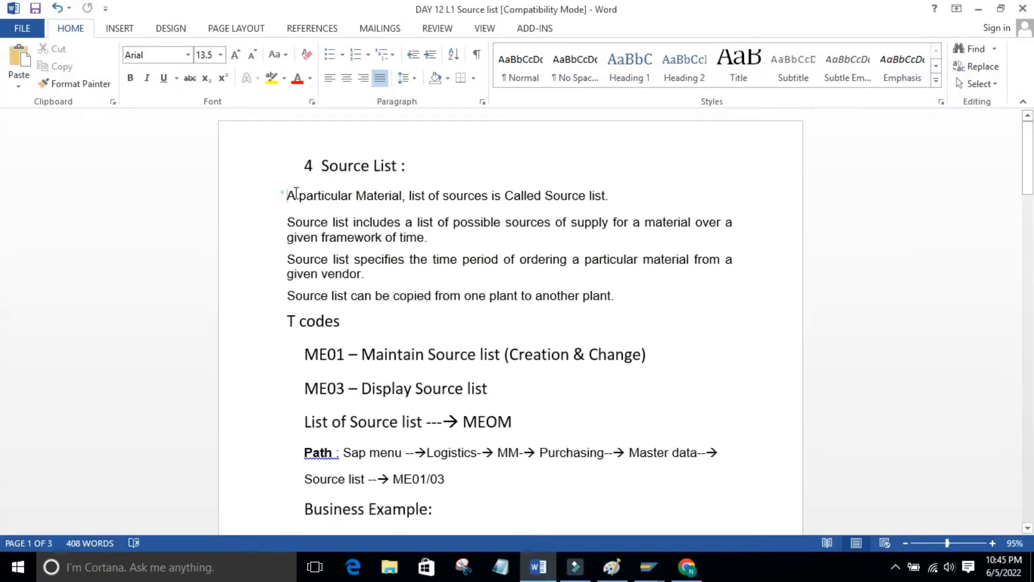
pyautogui.moveTo(295, 192); pyautogui.dragTo(590, 199)
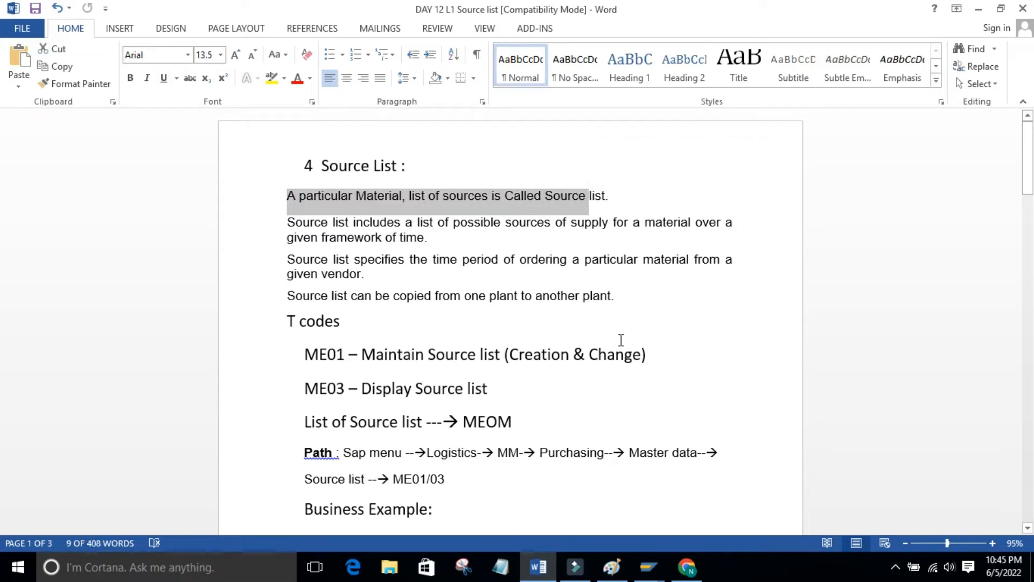
# - Switch to Chrome and close the tyre manufacturers page
pyautogui.moveTo(688, 573)
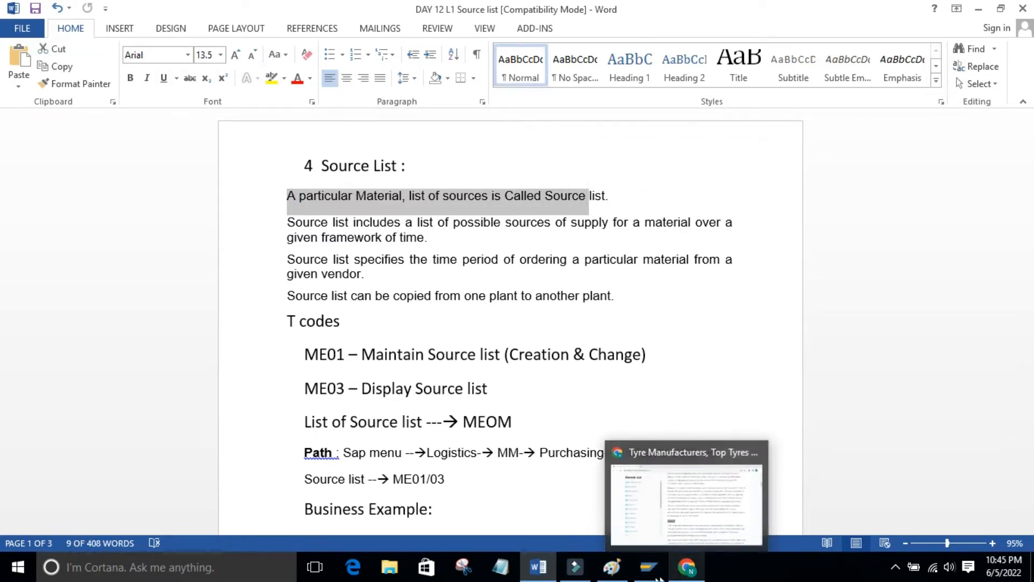
pyautogui.click(541, 570)
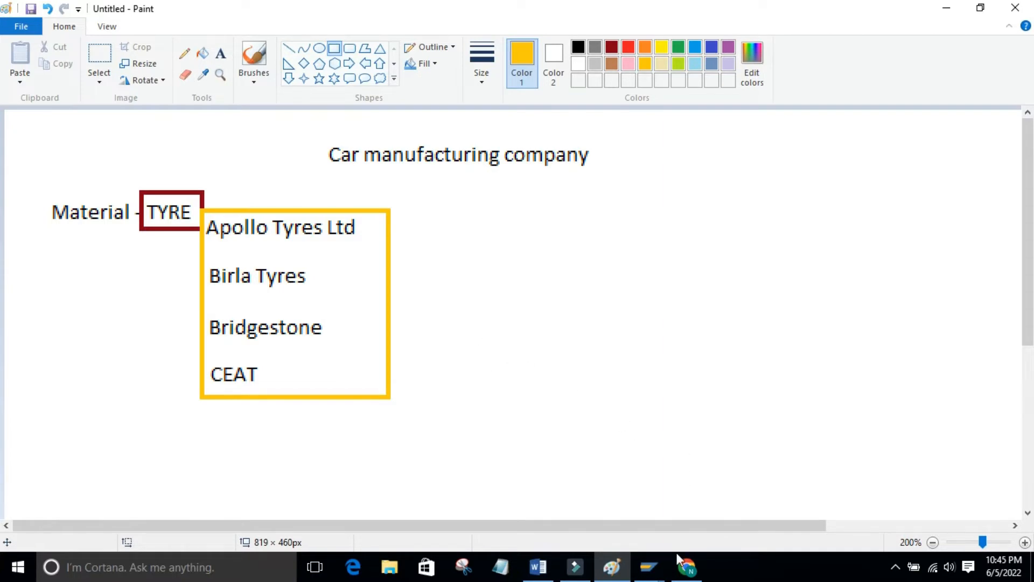
pyautogui.click(683, 569)
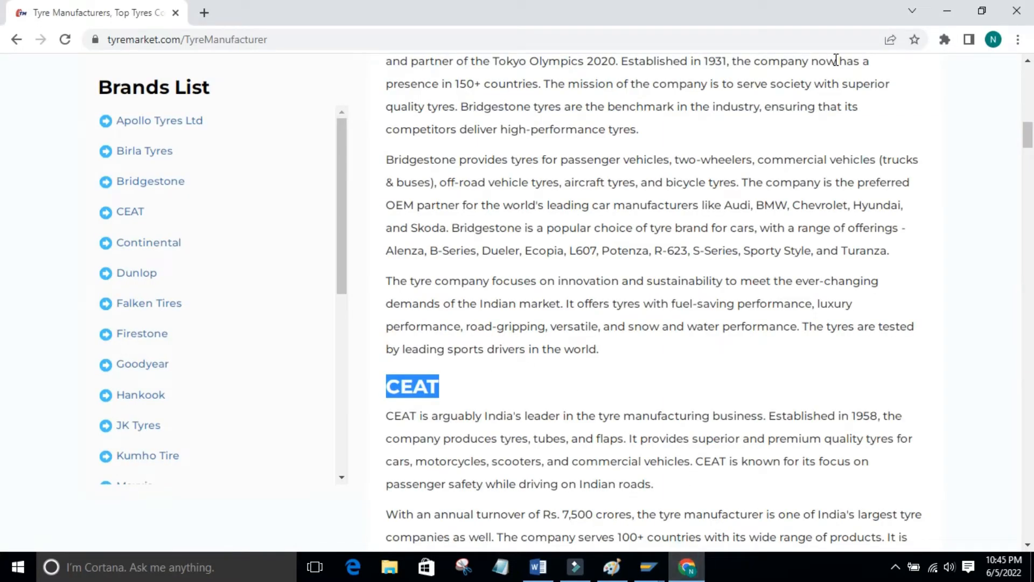
pyautogui.click(1023, 7)
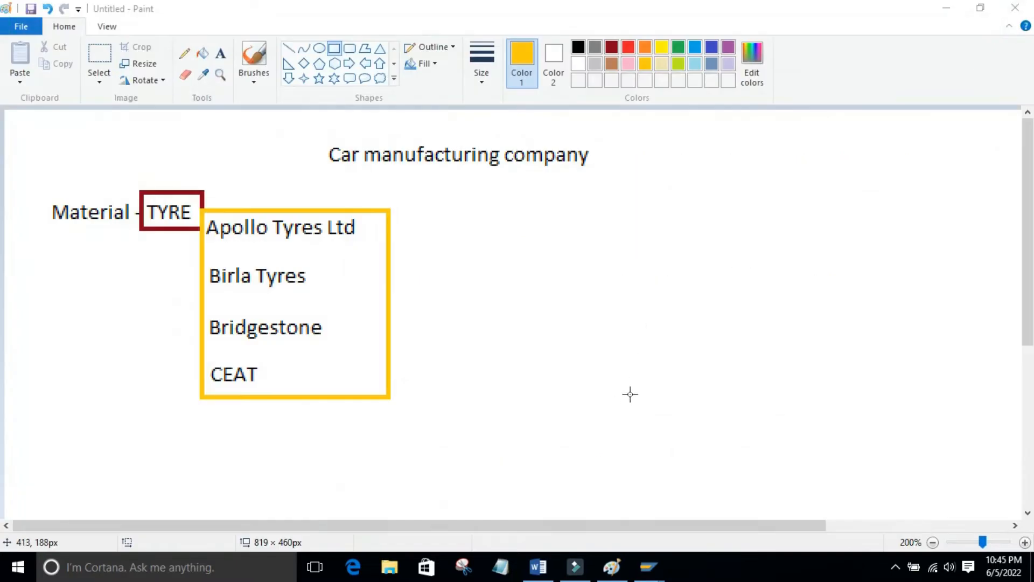
# - Return to Word and review the source list notes on ordering period, copying between plants, and T codes
pyautogui.click(538, 566)
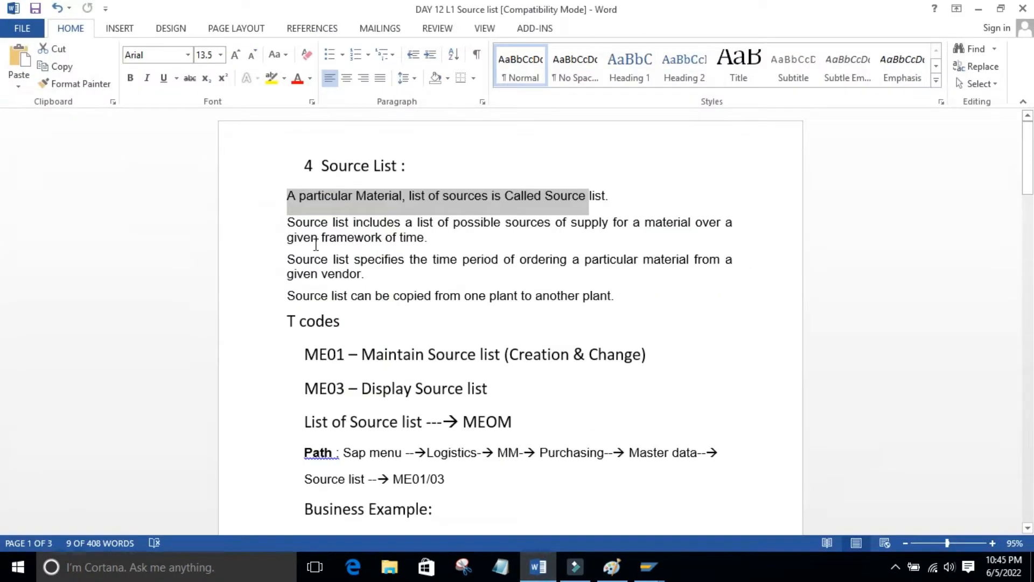
pyautogui.moveTo(272, 262); pyautogui.dragTo(502, 278)
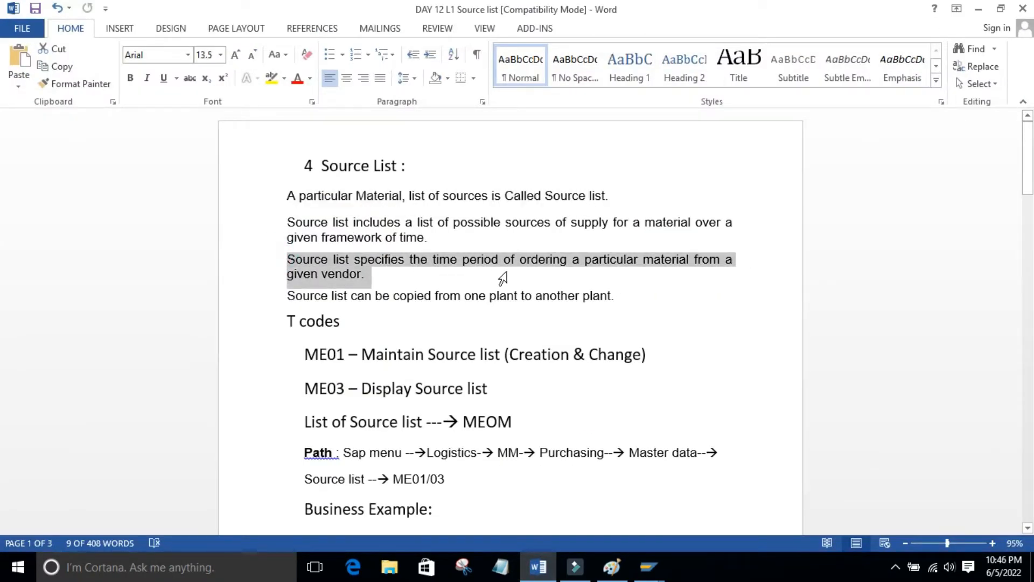
pyautogui.click(605, 284)
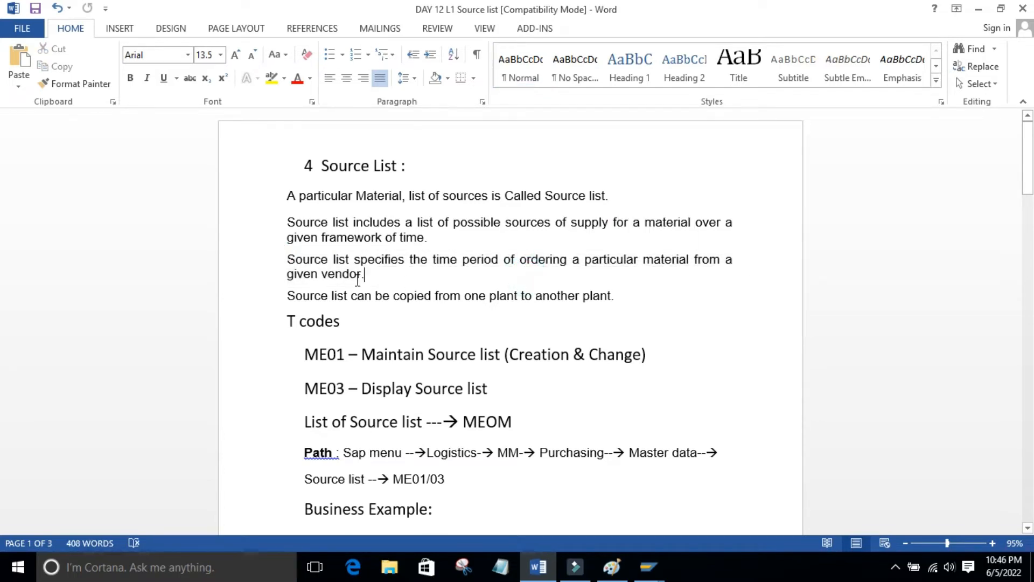
pyautogui.moveTo(280, 291); pyautogui.dragTo(632, 294)
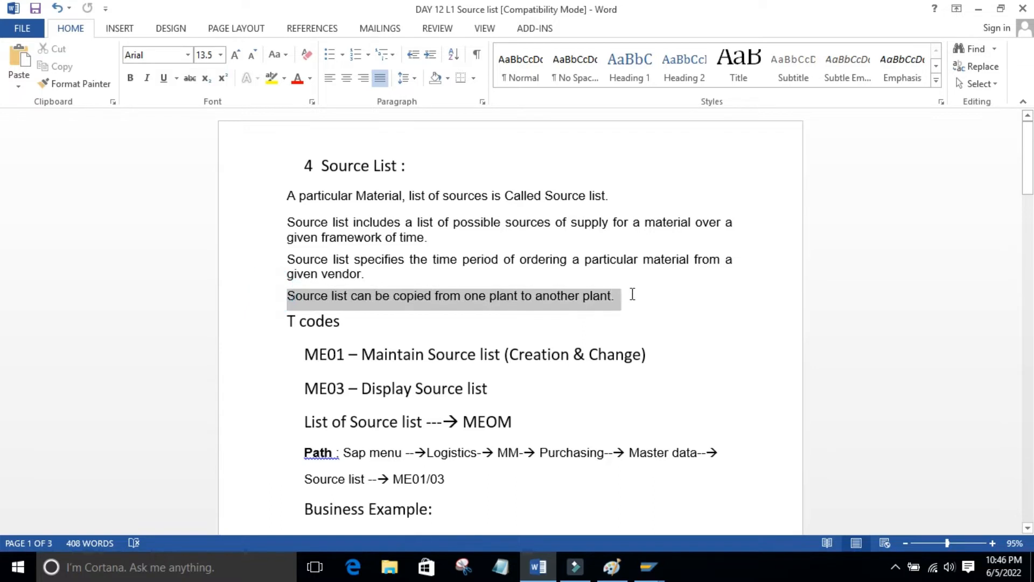
pyautogui.click(370, 324)
pyautogui.moveTo(284, 300); pyautogui.dragTo(653, 296)
pyautogui.click(469, 335)
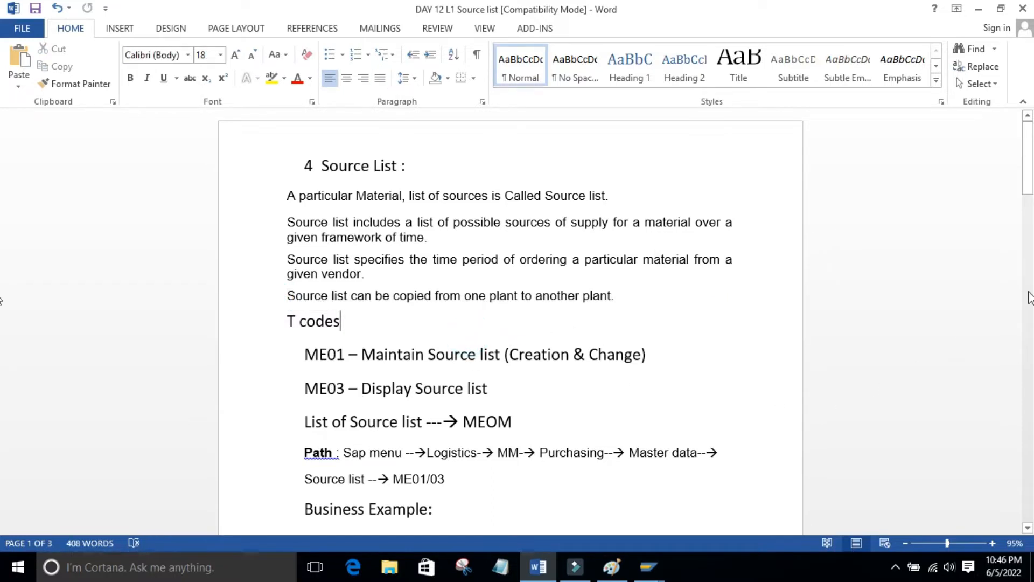
pyautogui.moveTo(1028, 146); pyautogui.dragTo(1029, 166)
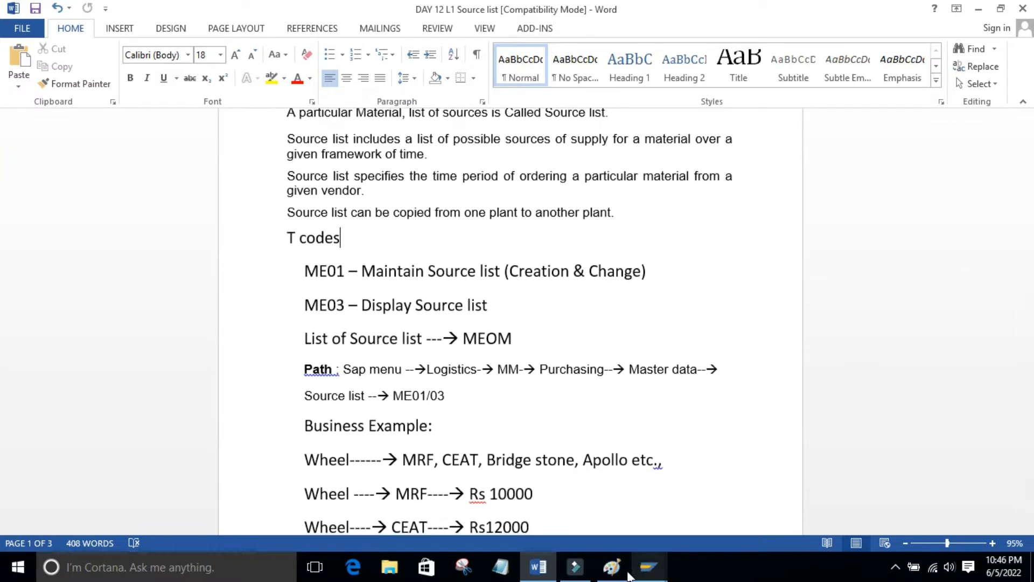
# - Switch to the SAP logon screen and try to log on to client 800 with the user name and password
pyautogui.click(650, 568)
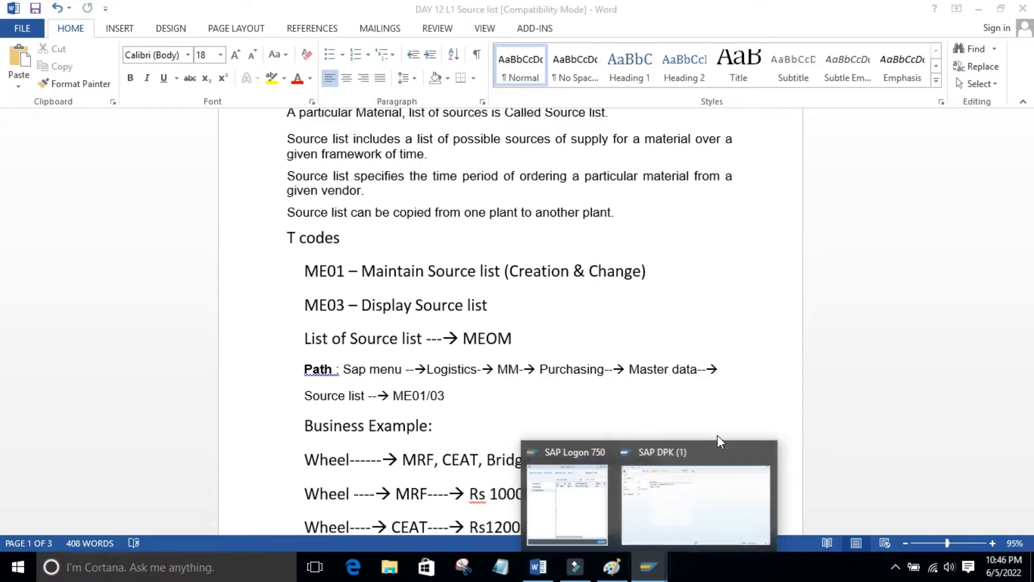
pyautogui.click(707, 487)
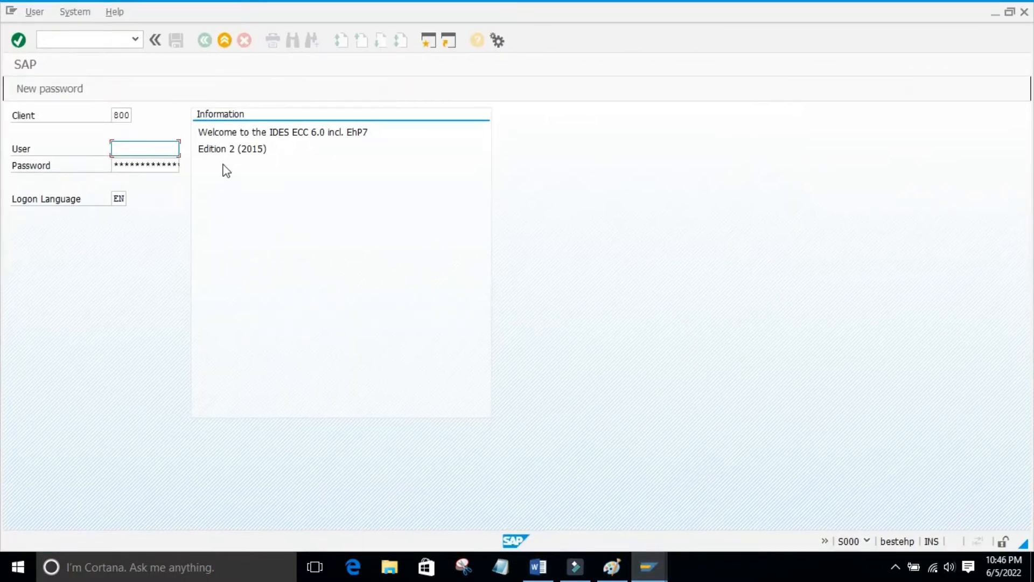
pyautogui.click(122, 138)
pyautogui.click(129, 145)
pyautogui.write('1')
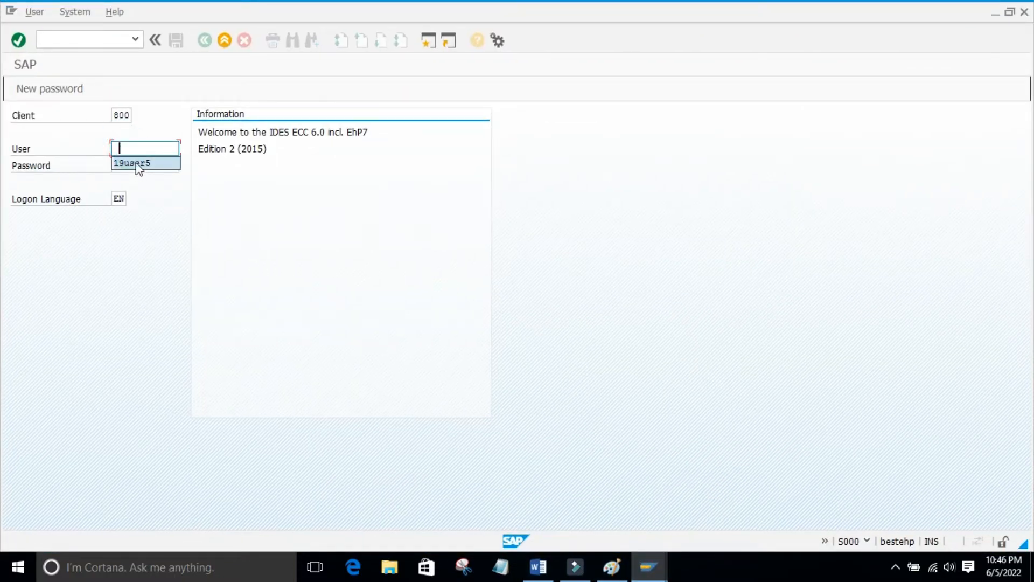
pyautogui.click(128, 163)
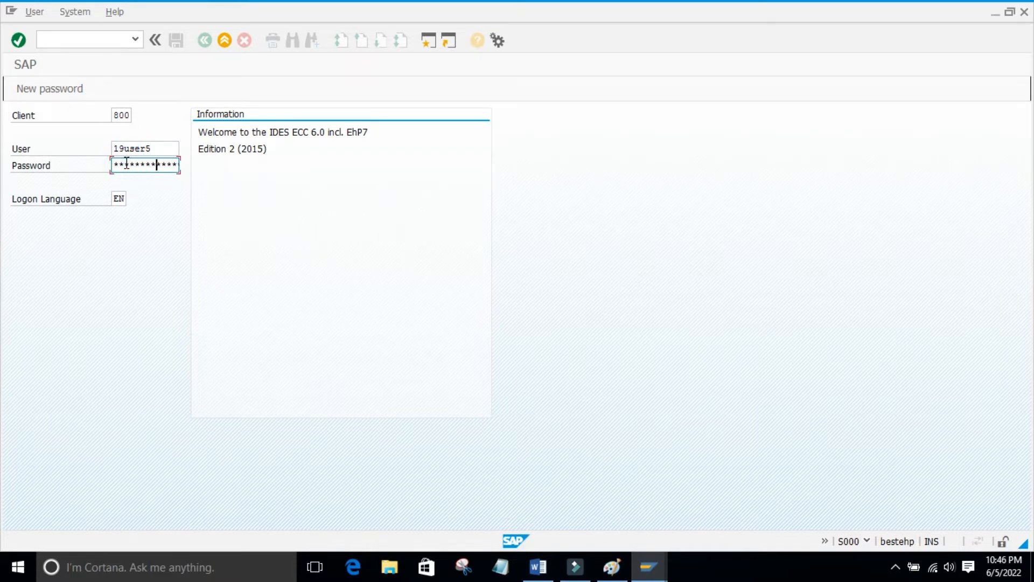
pyautogui.press('Return')
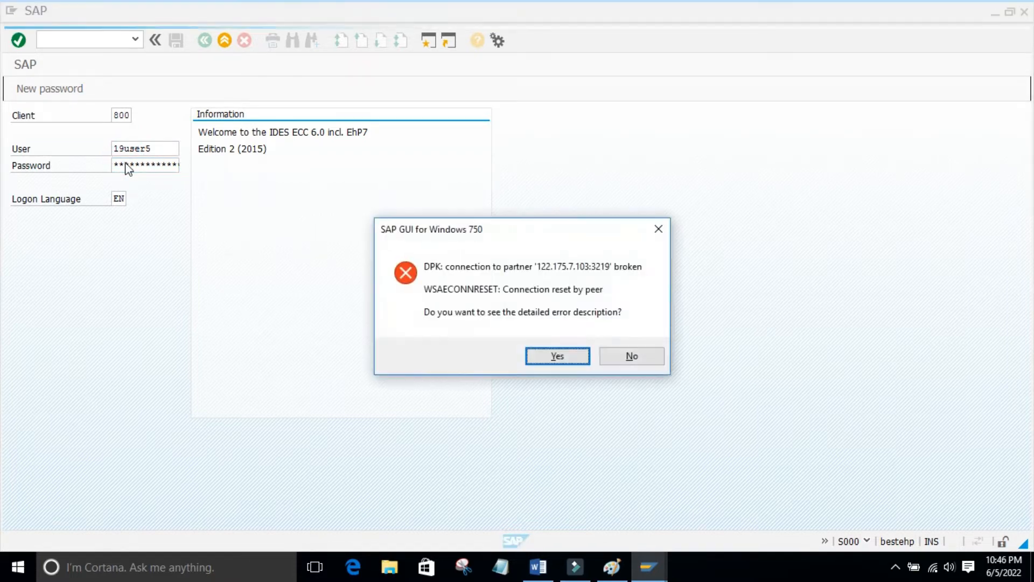
pyautogui.click(624, 359)
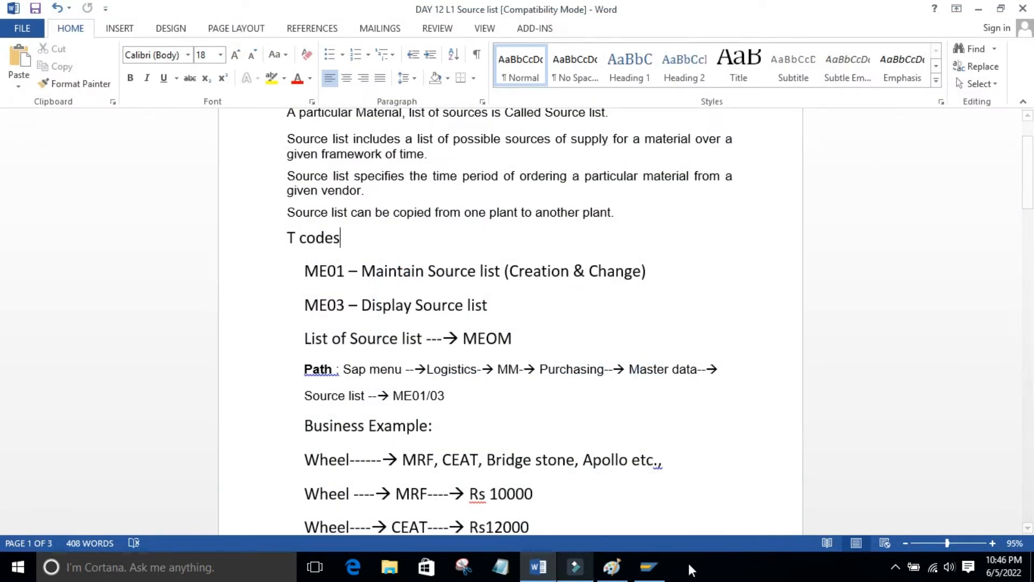
# - Open the MM connection from SAP Logon and log on to client 800 with the user name and password
pyautogui.click(649, 567)
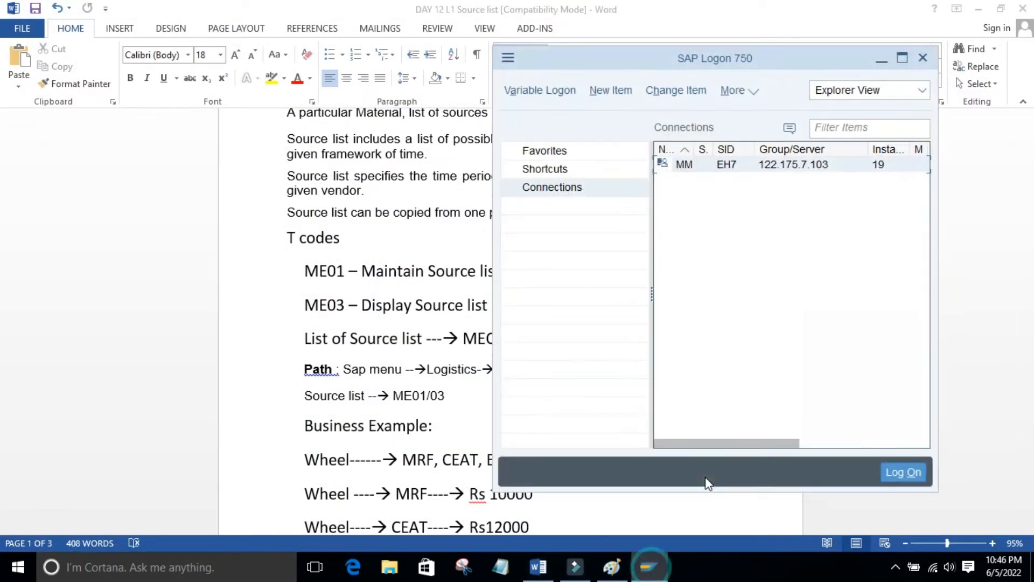
pyautogui.doubleClick(707, 165)
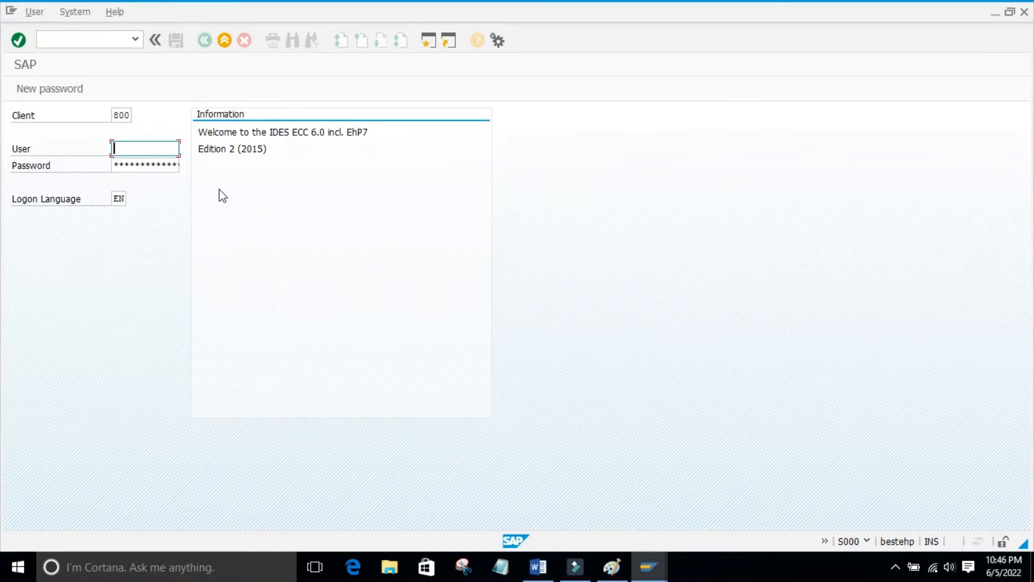
pyautogui.write('1')
pyautogui.click(145, 163)
pyautogui.click(131, 167)
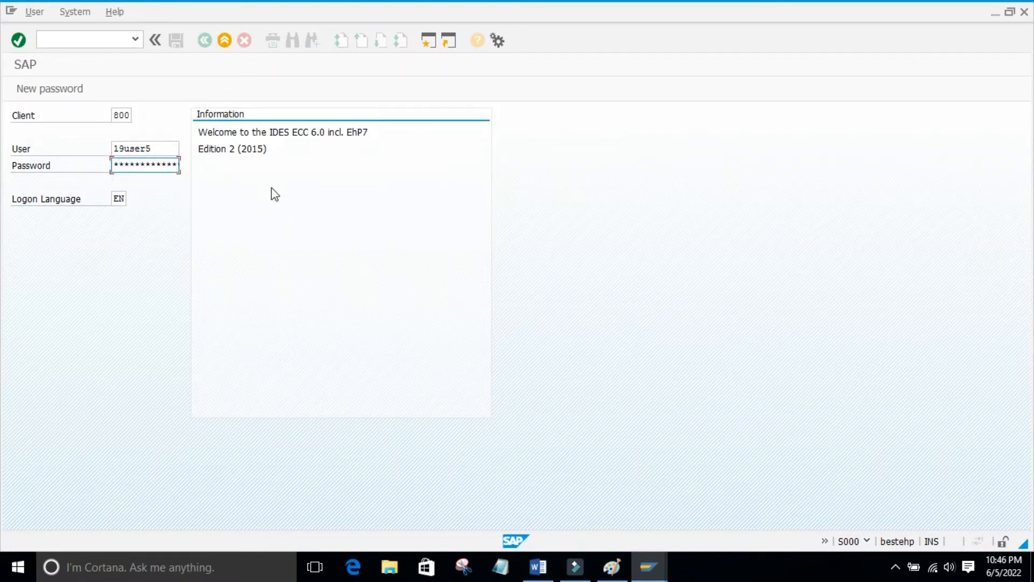
pyautogui.press('Return')
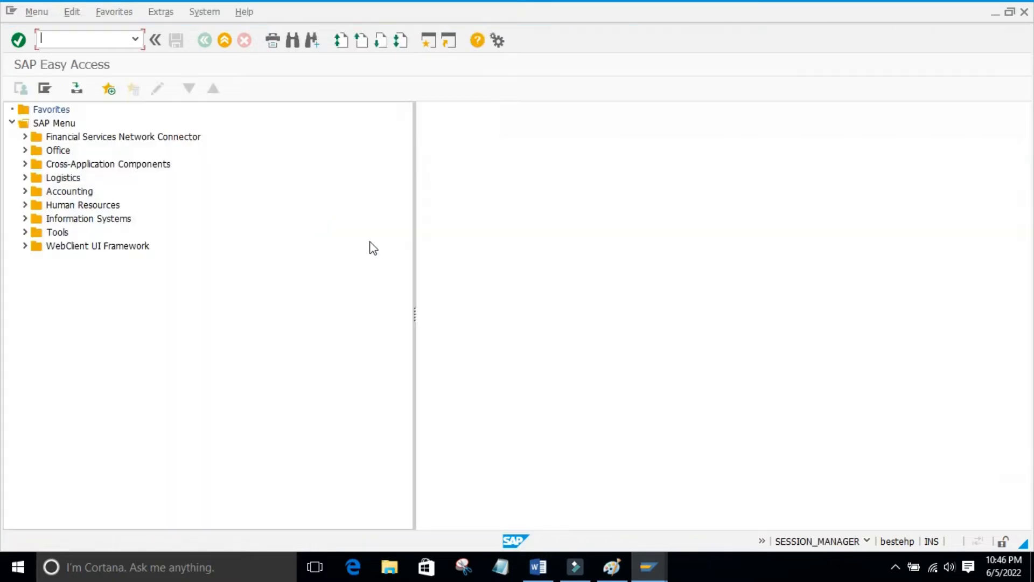
# - Open the Maintain Source List transaction, ME01
pyautogui.click(50, 42)
pyautogui.press('Return')
pyautogui.click(135, 215)
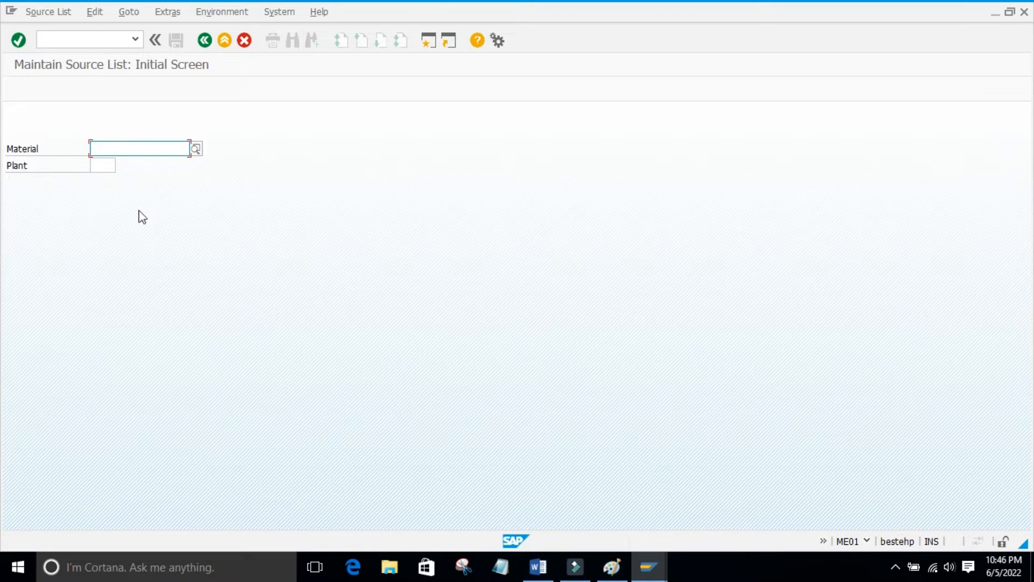
# - Open the source list overview for material 36 in plant 9860
pyautogui.click(103, 166)
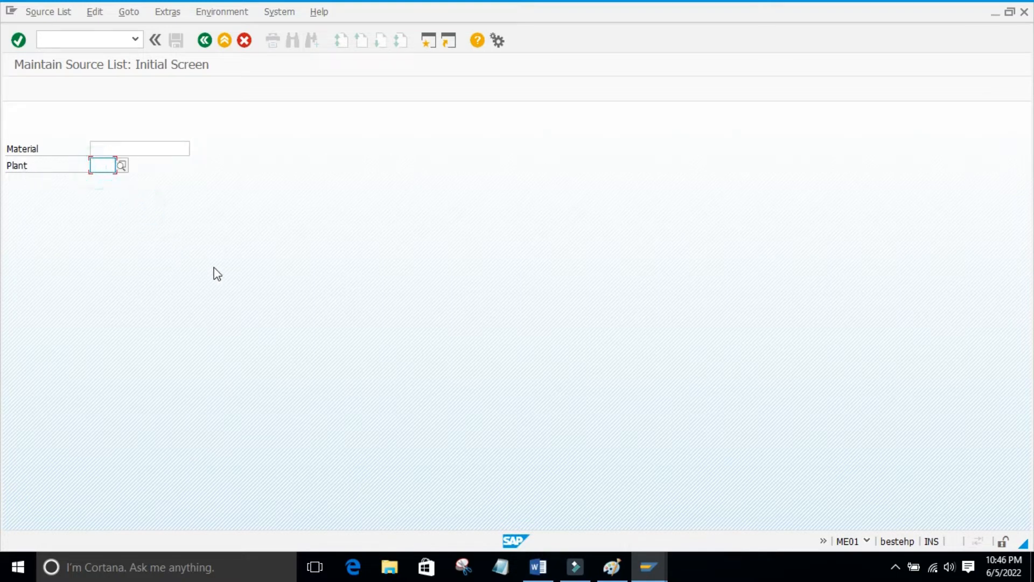
pyautogui.write('9860')
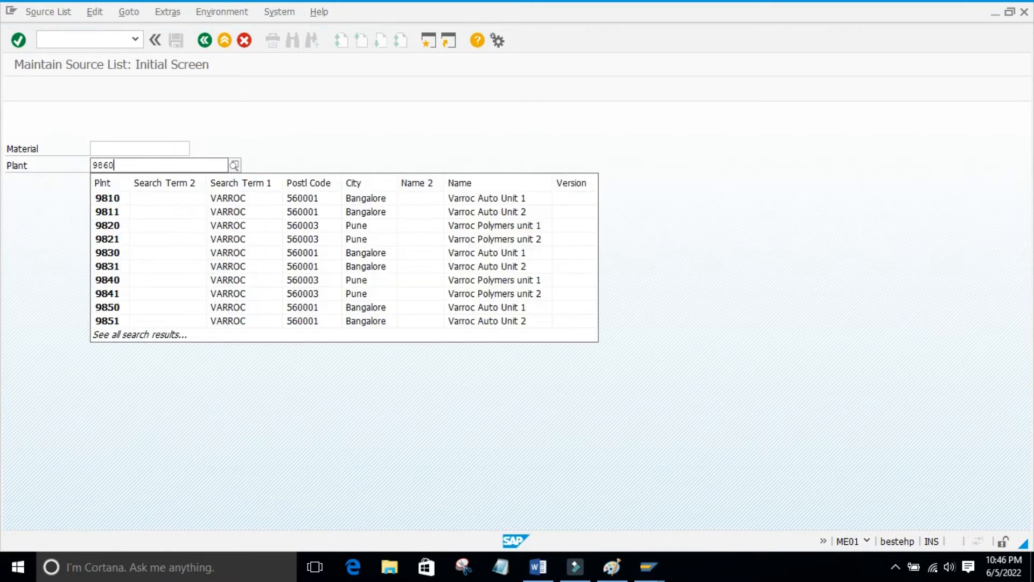
pyautogui.press('Return')
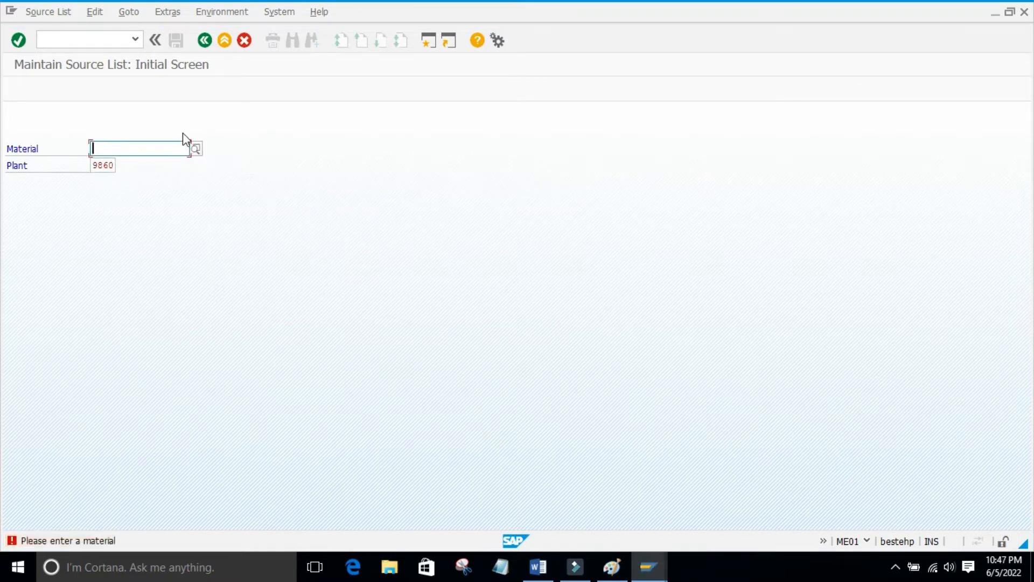
pyautogui.click(139, 150)
pyautogui.write('18')
pyautogui.press('Return')
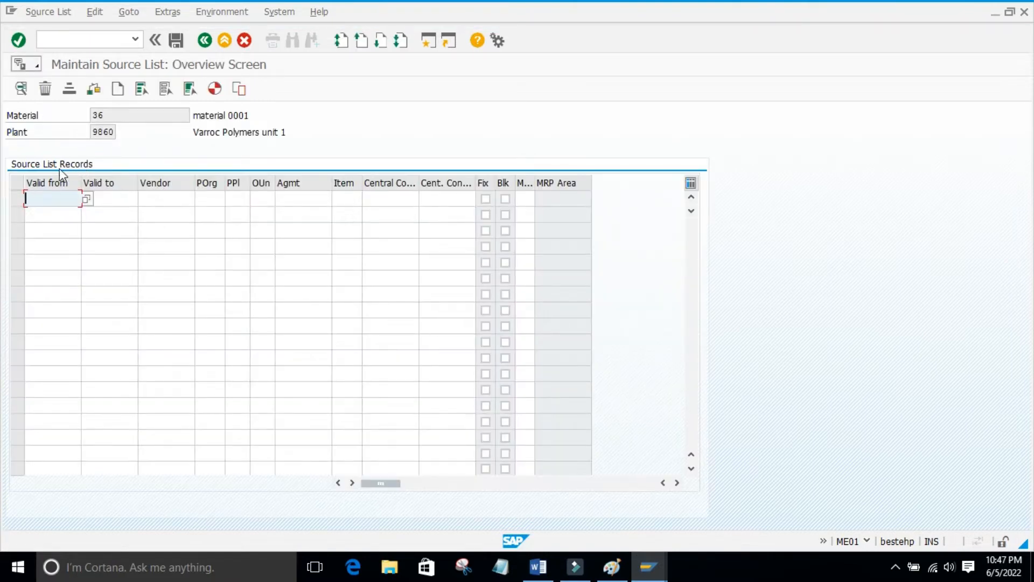
# - Examine the validity, vendor, purchasing organization, procurement plant and agreement columns of the first source list record
pyautogui.click(166, 196)
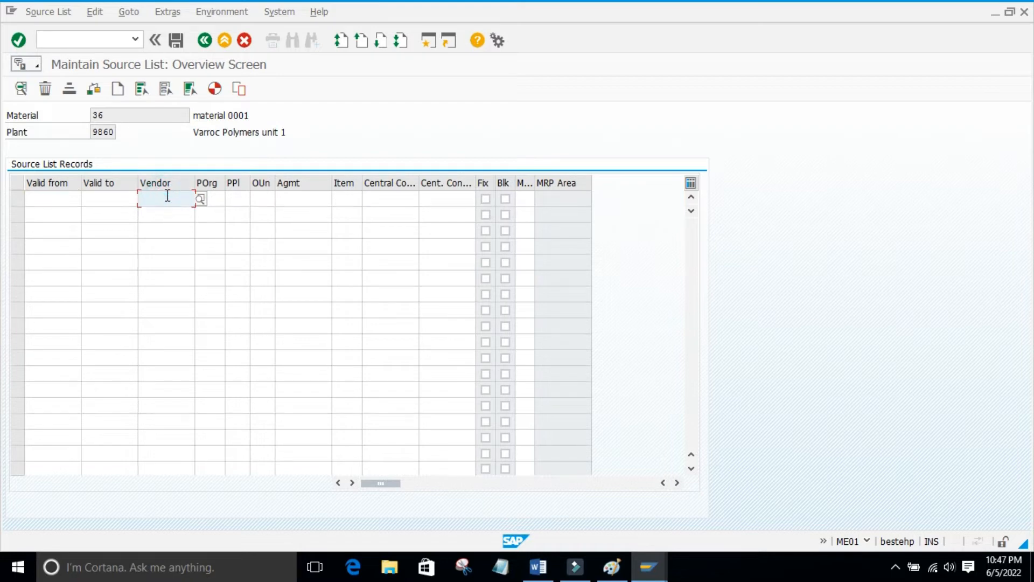
pyautogui.click(35, 196)
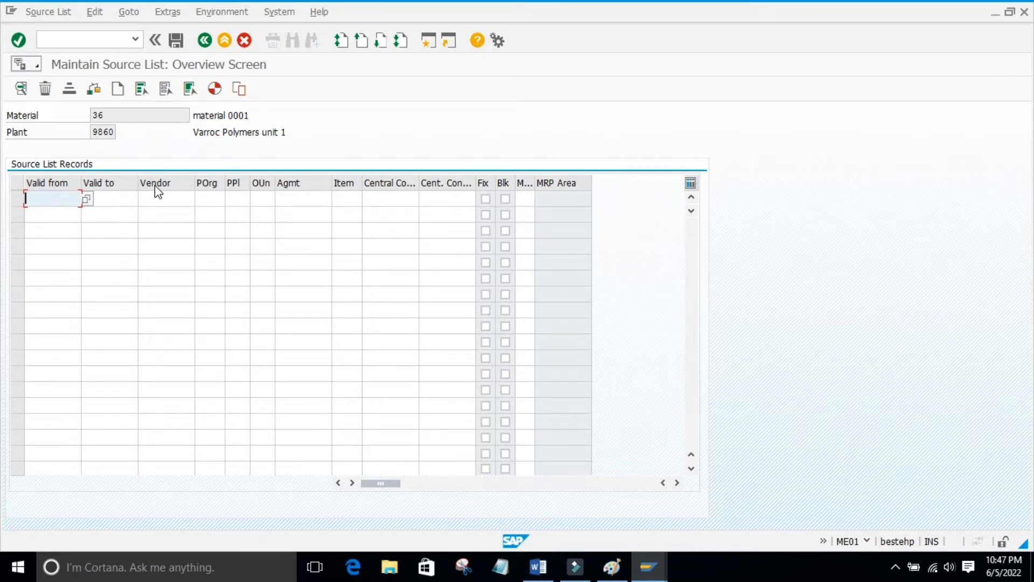
pyautogui.click(160, 201)
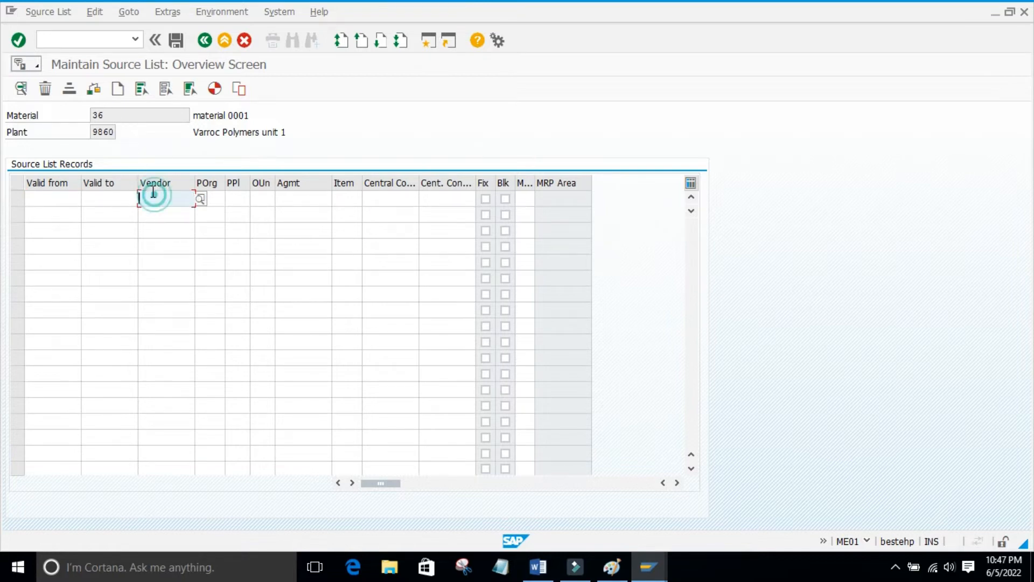
pyautogui.click(211, 199)
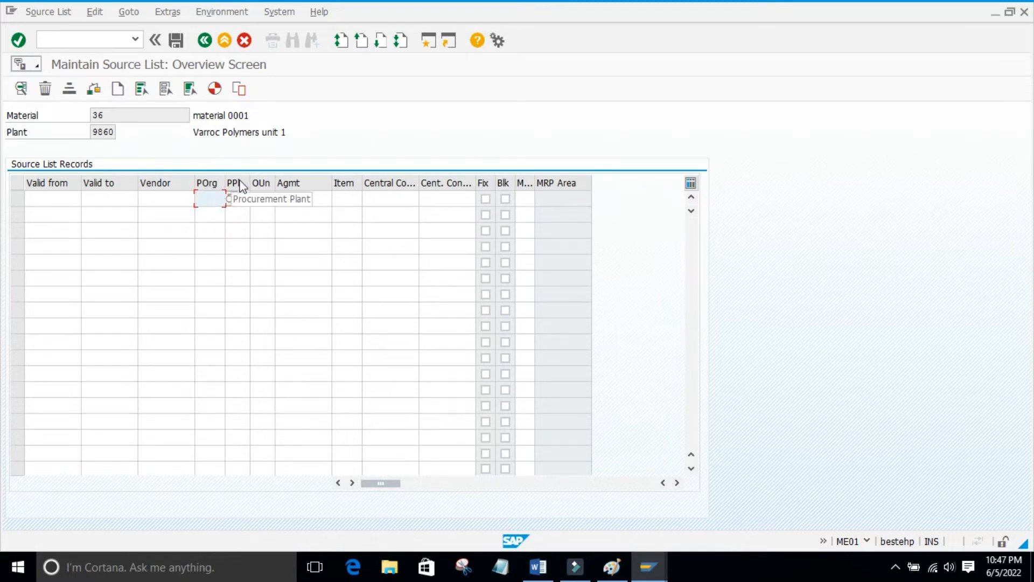
pyautogui.click(154, 197)
pyautogui.click(235, 198)
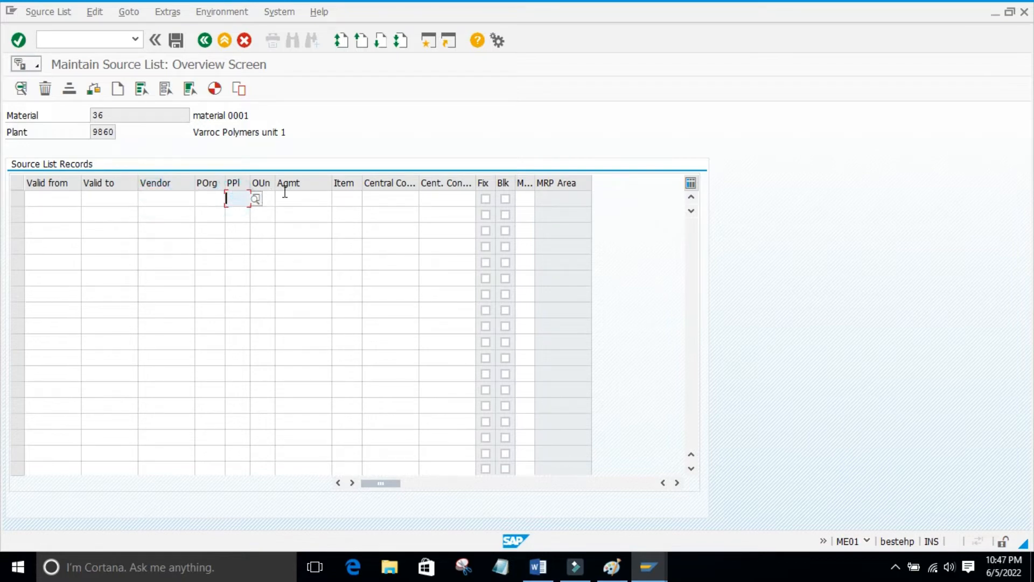
pyautogui.click(286, 198)
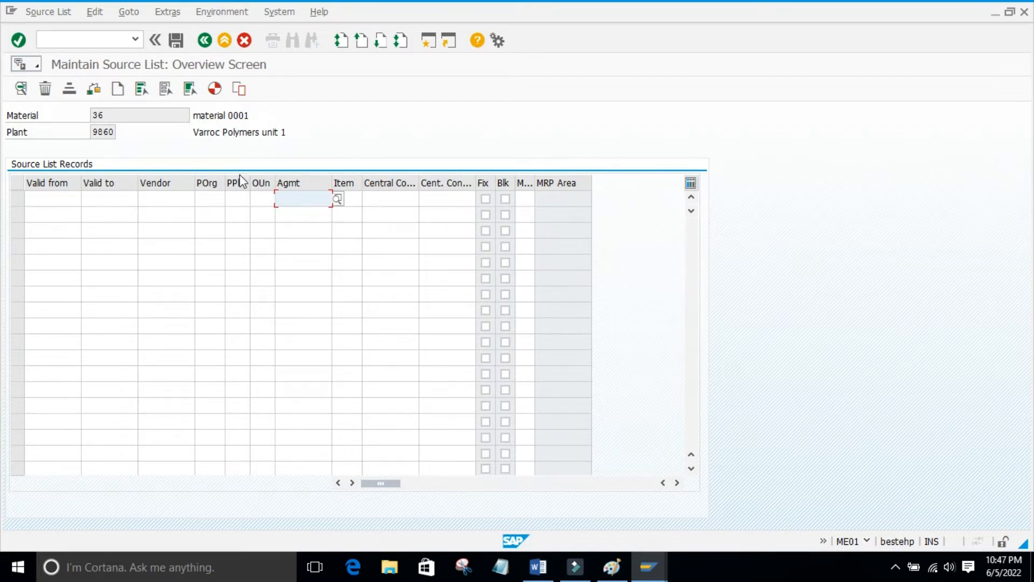
# - Set the first source list record's validity from 05.06.2022 to 05.06.2023
pyautogui.click(47, 205)
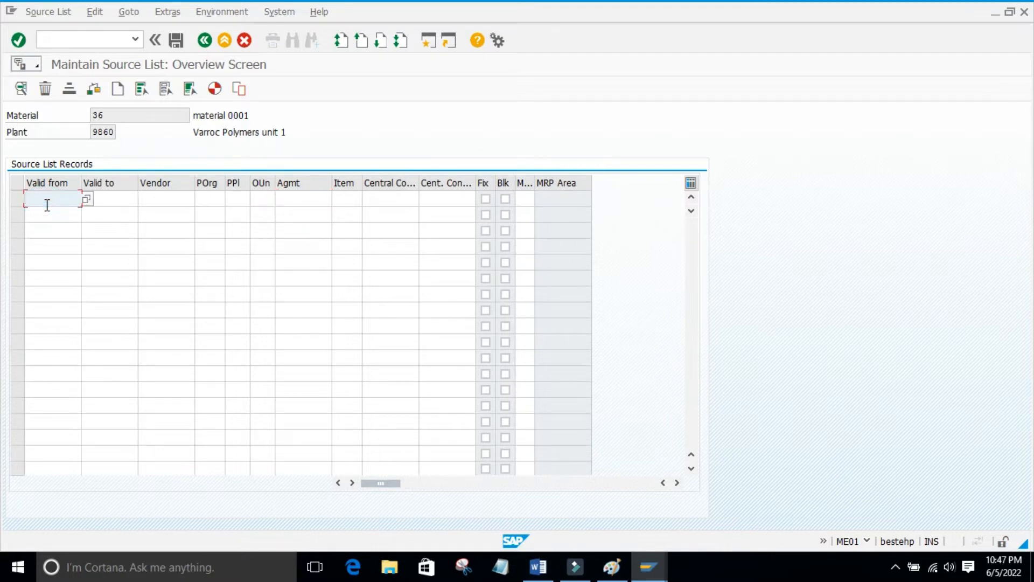
pyautogui.click(86, 199)
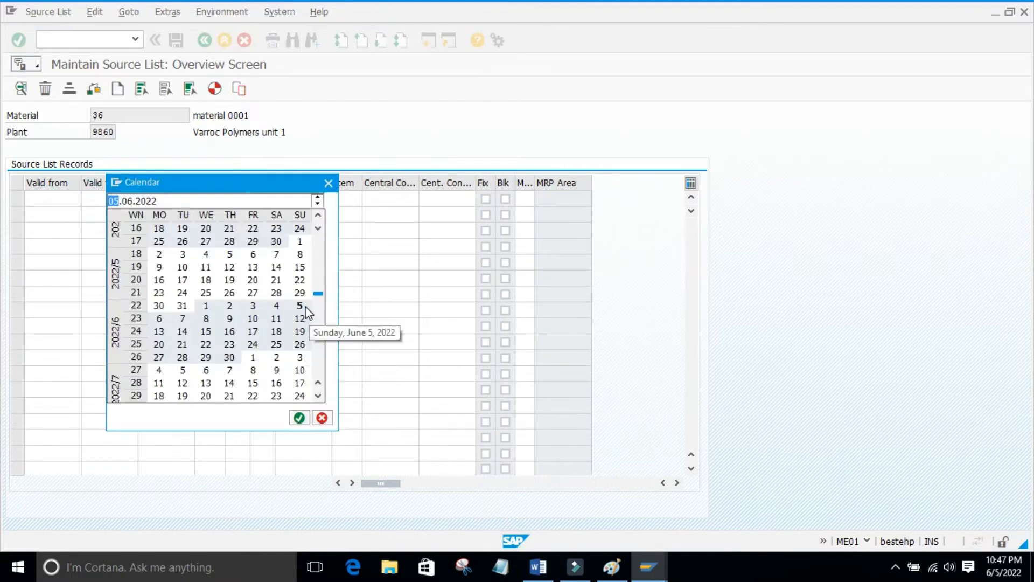
pyautogui.click(300, 309)
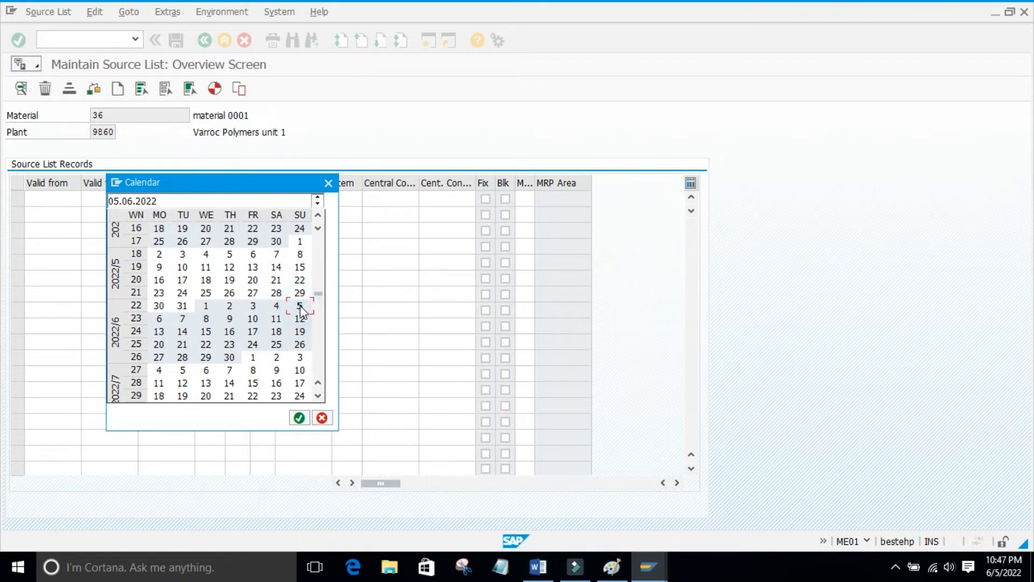
pyautogui.doubleClick(300, 309)
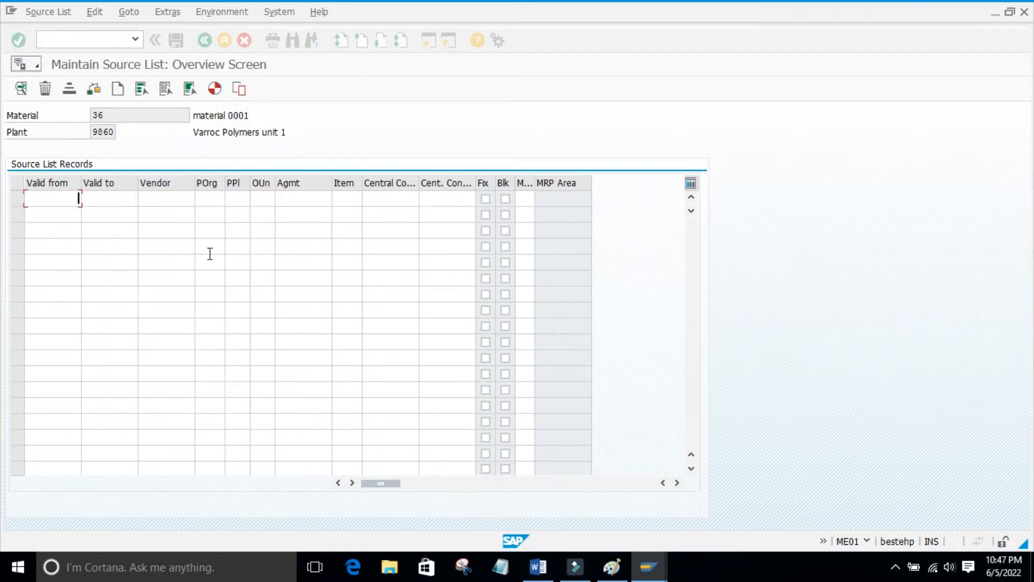
pyautogui.click(105, 199)
pyautogui.write('05.06.2022')
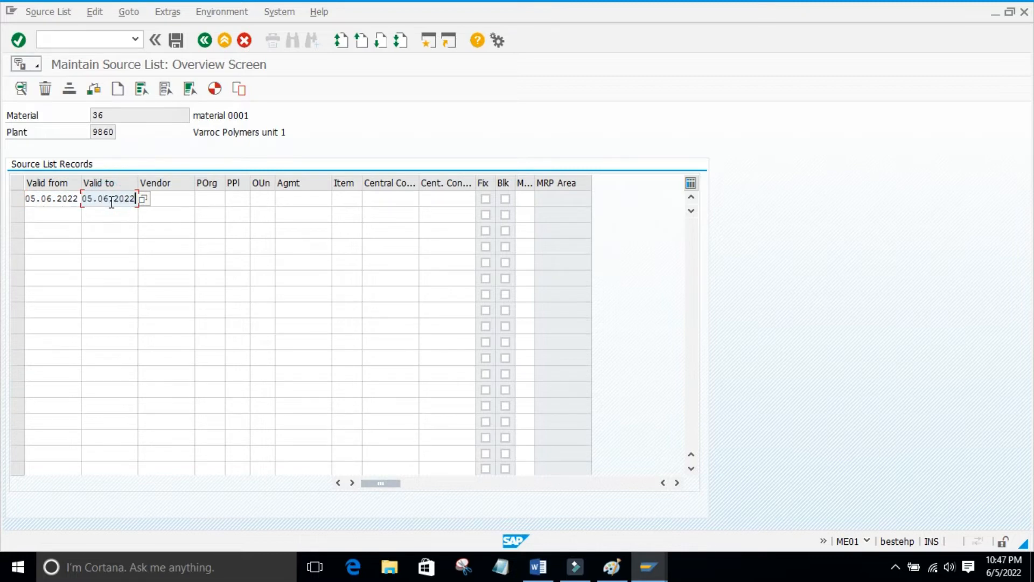
pyautogui.press('BackSpace')
pyautogui.write('3')
# - Search vendors by purchasing organization 9860 and assign vendor ONE T to the first source list record
pyautogui.click(162, 197)
pyautogui.click(200, 199)
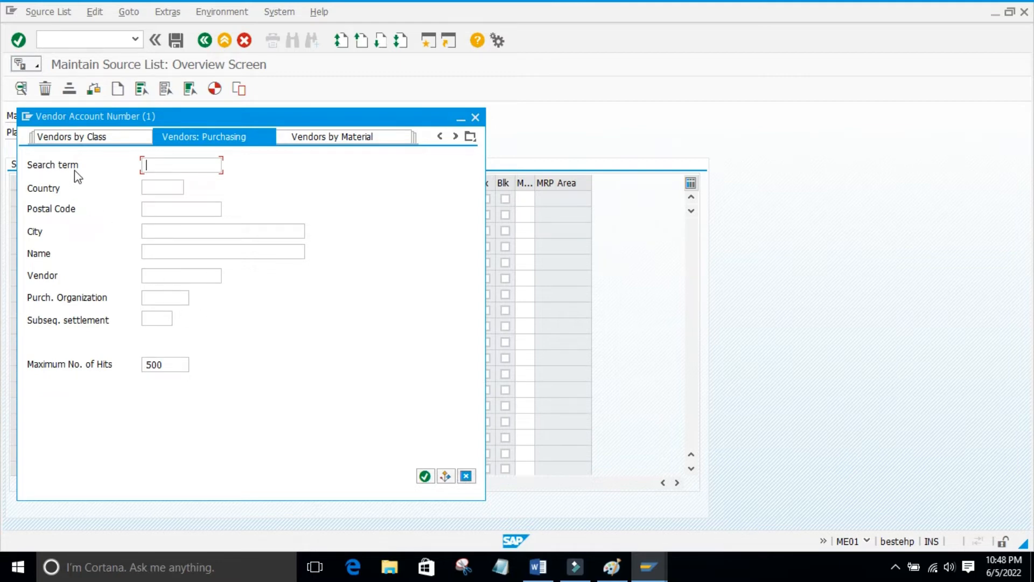
pyautogui.click(173, 294)
pyautogui.write('9860')
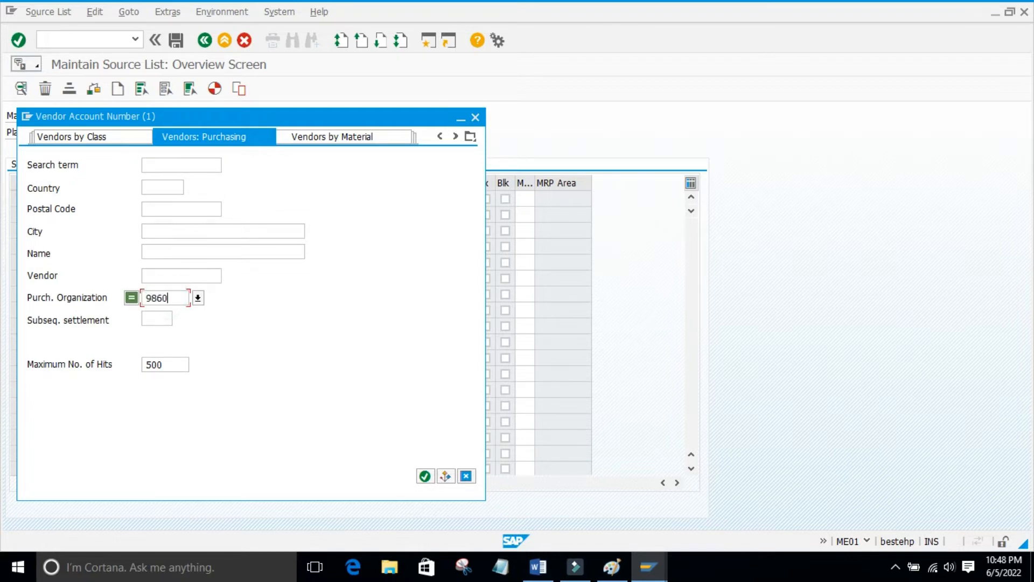
pyautogui.press('Return')
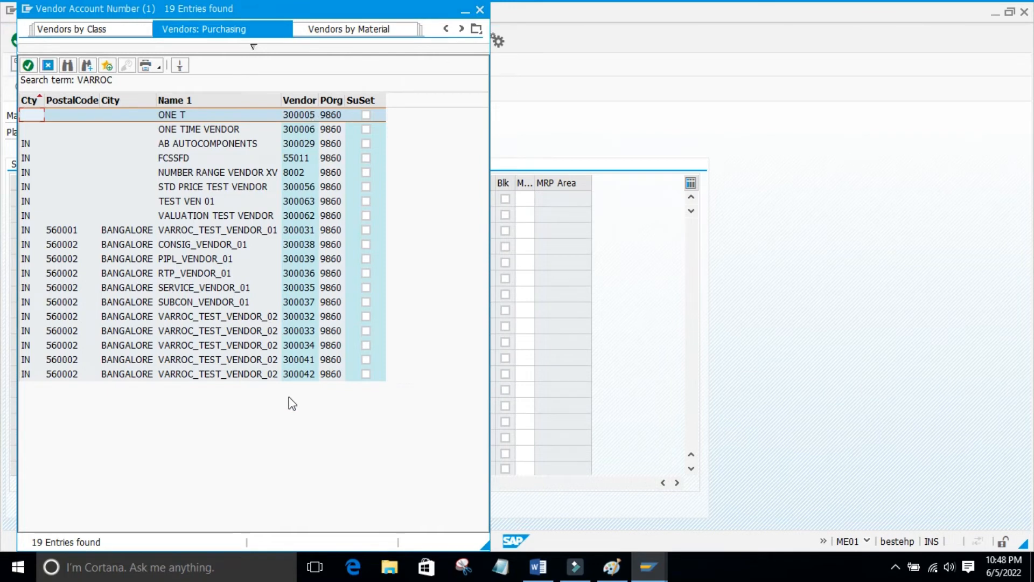
pyautogui.click(294, 417)
pyautogui.click(293, 115)
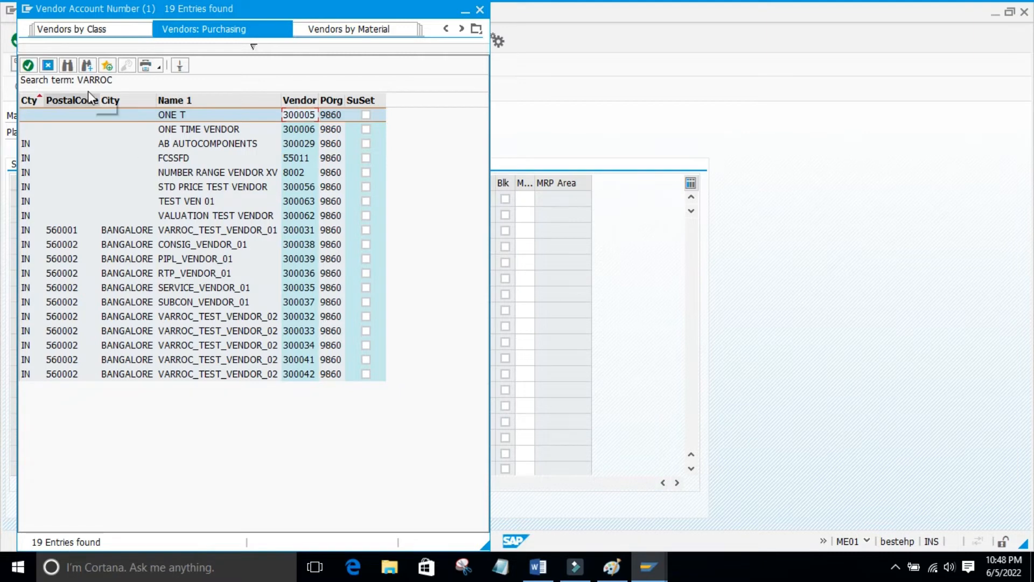
pyautogui.click(28, 66)
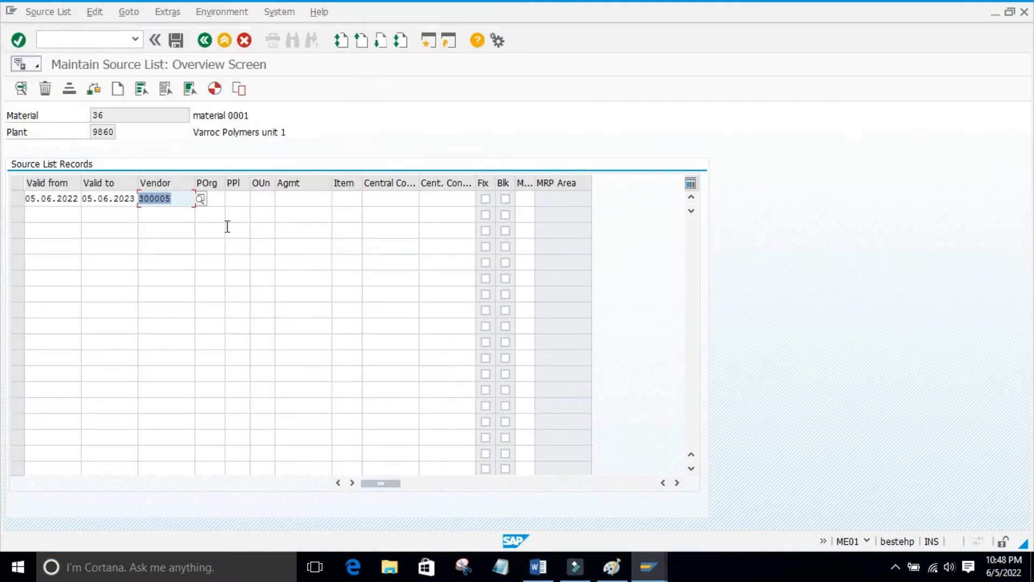
# - Set the first record's purchasing organization to 9860 and validate the entry
pyautogui.click(209, 199)
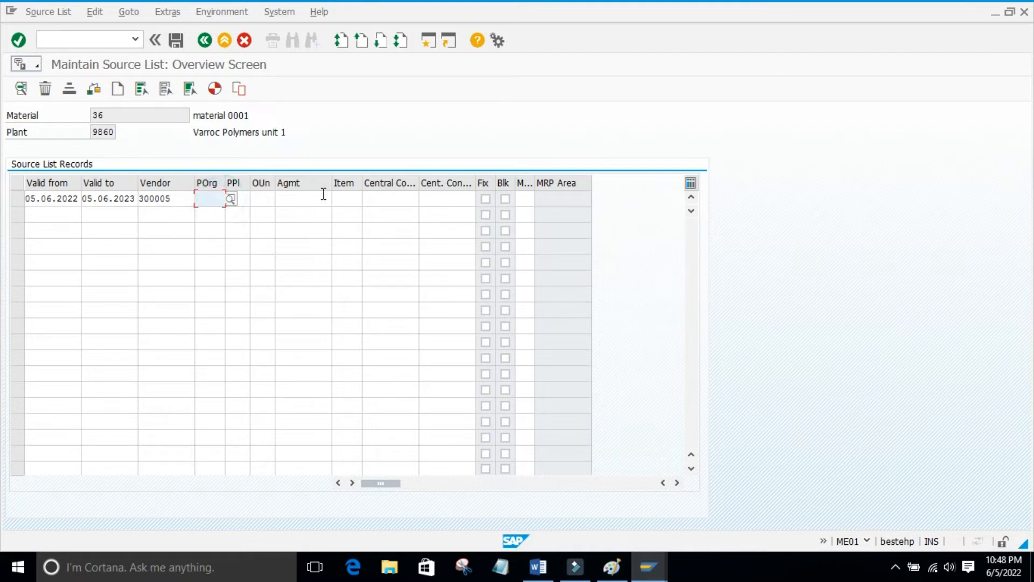
pyautogui.write('9860')
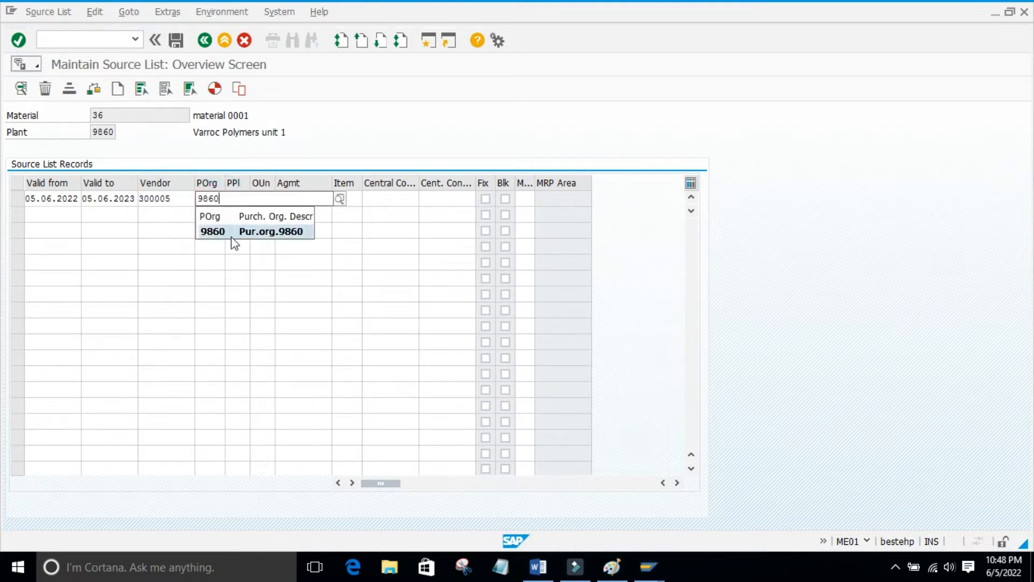
pyautogui.click(211, 232)
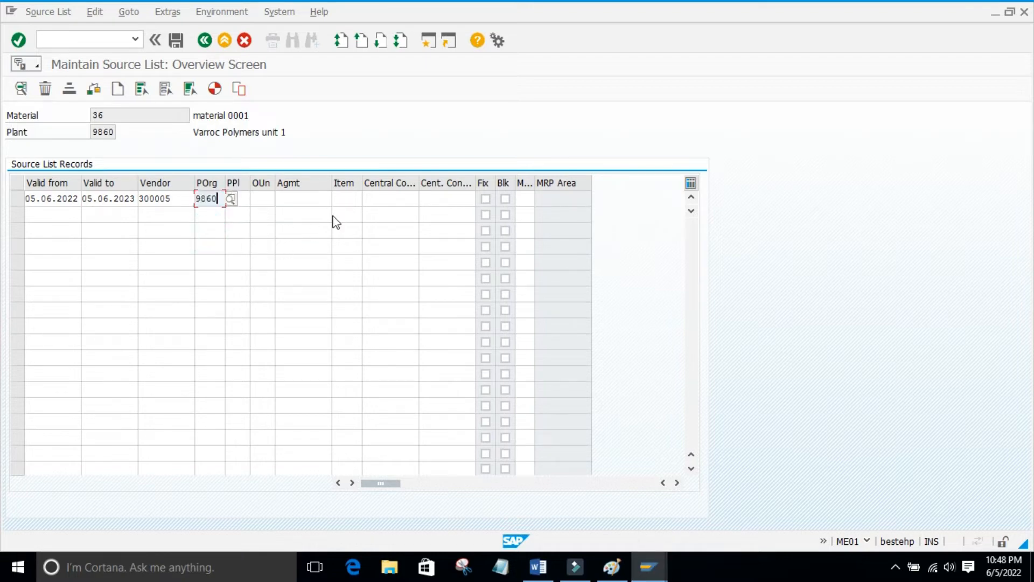
pyautogui.press('Return')
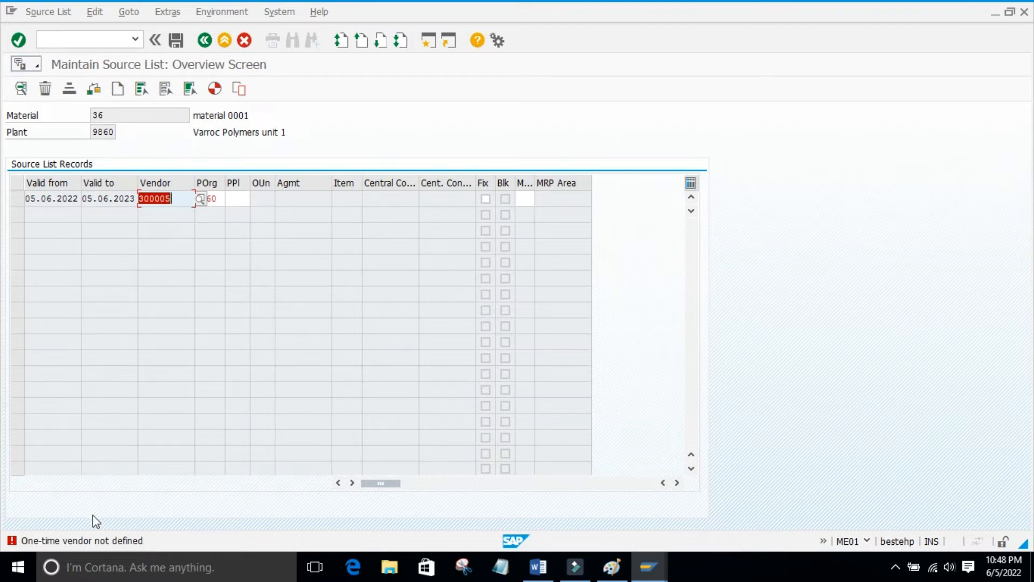
# - Read the diagnosis and procedure in the vendor error message's long text, and close the help window
pyautogui.doubleClick(79, 539)
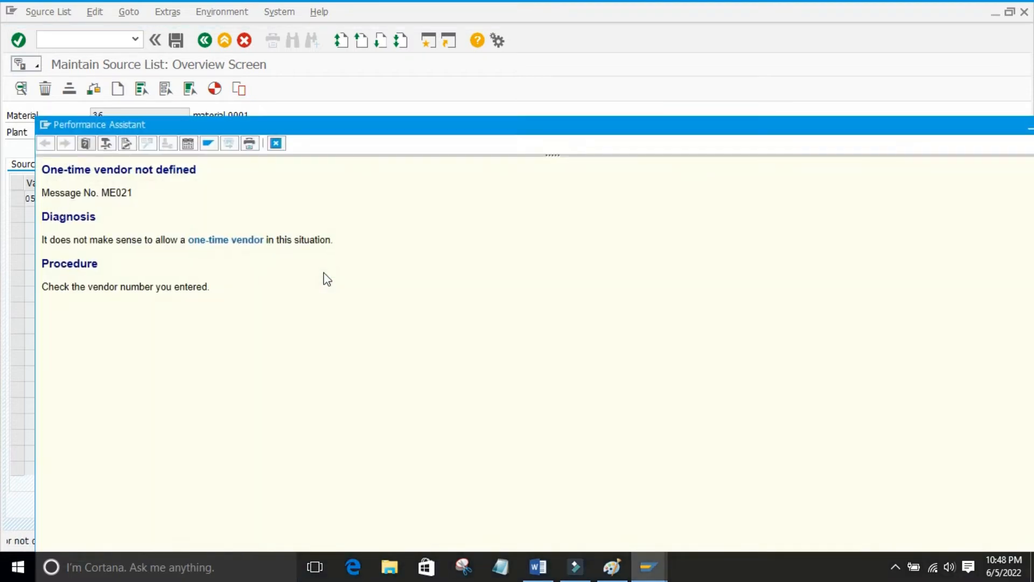
pyautogui.doubleClick(43, 239)
pyautogui.moveTo(65, 242); pyautogui.dragTo(133, 243)
pyautogui.click(175, 301)
pyautogui.moveTo(266, 239); pyautogui.dragTo(333, 240)
pyautogui.click(267, 323)
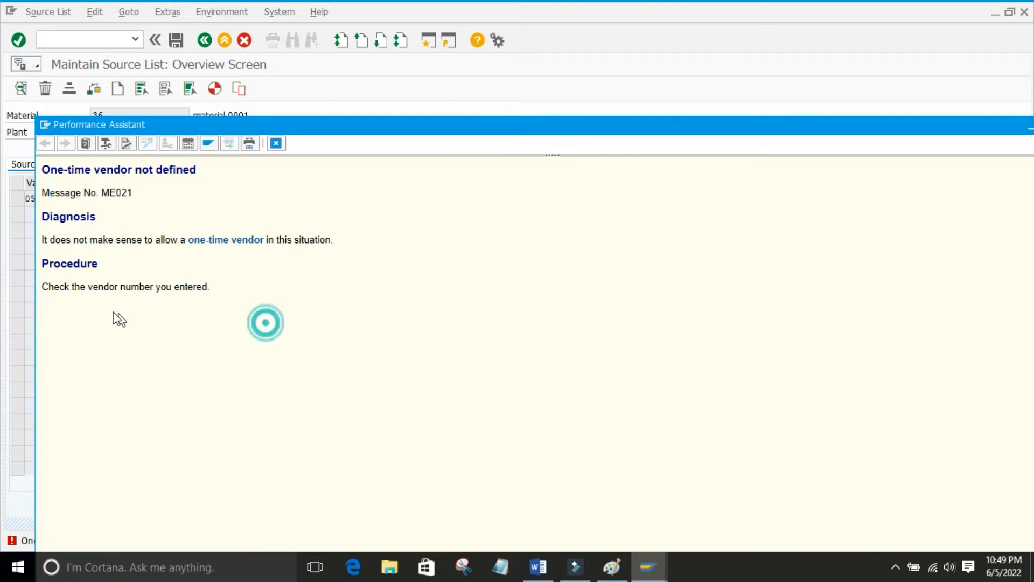
pyautogui.moveTo(45, 286); pyautogui.dragTo(193, 285)
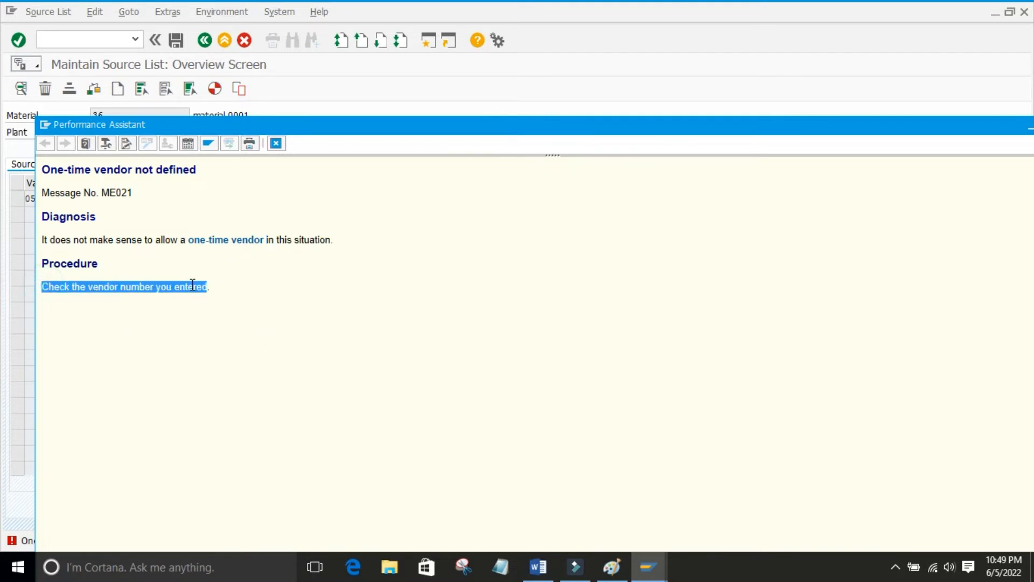
pyautogui.click(225, 327)
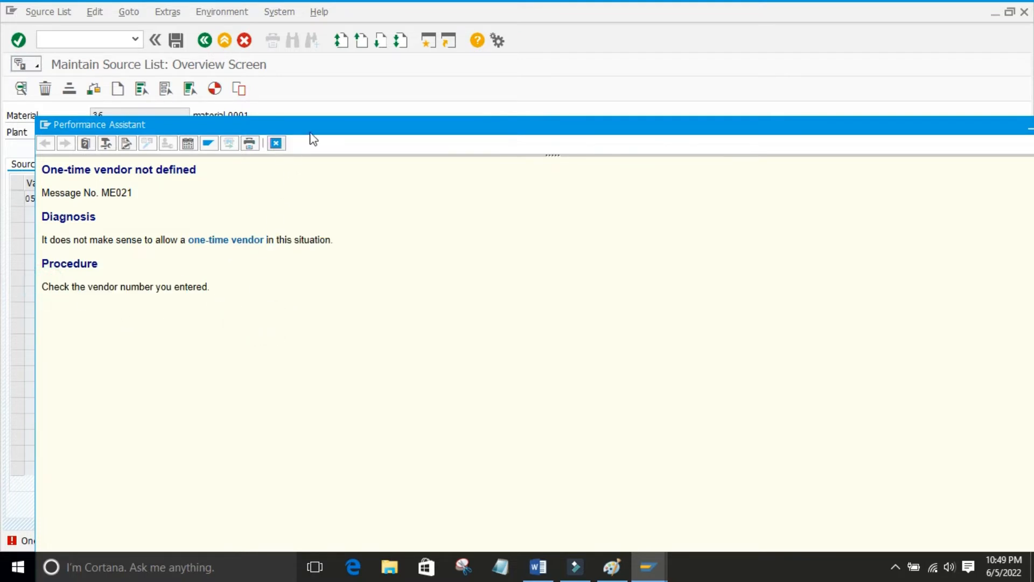
pyautogui.moveTo(327, 132); pyautogui.dragTo(397, 79)
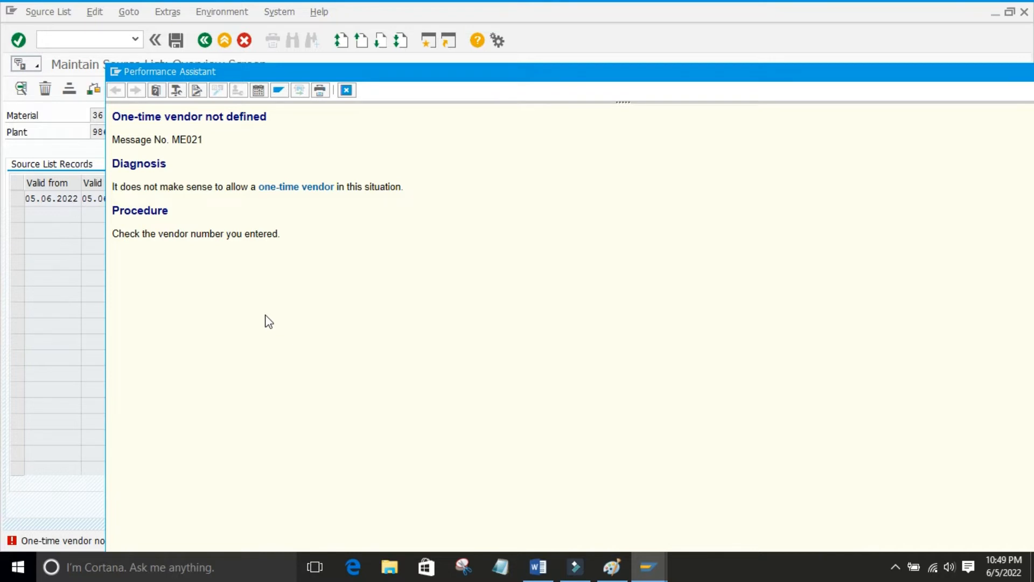
pyautogui.click(346, 91)
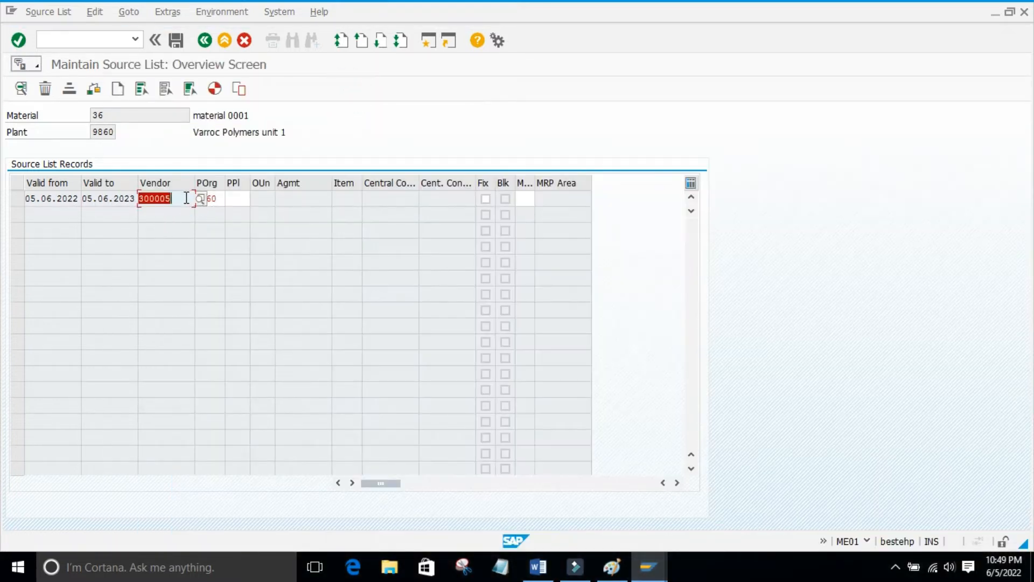
# - Search vendors of purchasing organization 9860 again, replace the record's vendor with AB AUTOCOMPONENTS and validate the row
pyautogui.click(200, 201)
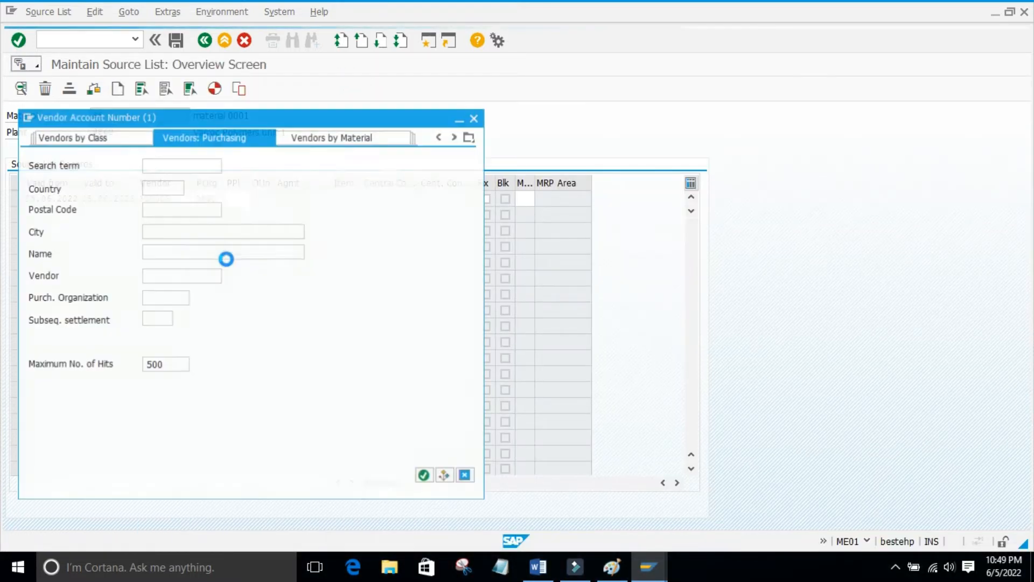
pyautogui.click(161, 297)
pyautogui.write('9860')
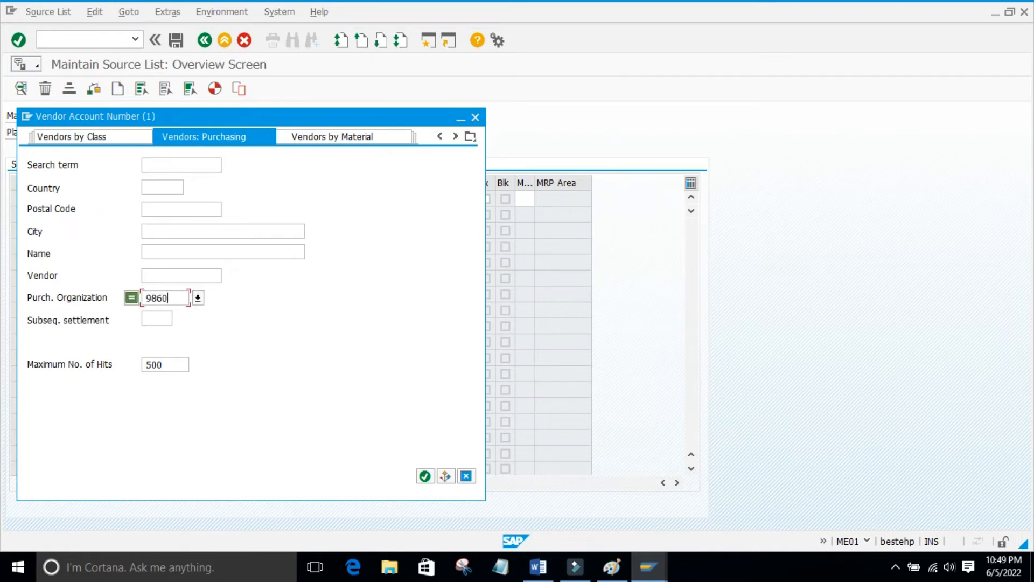
pyautogui.press('Return')
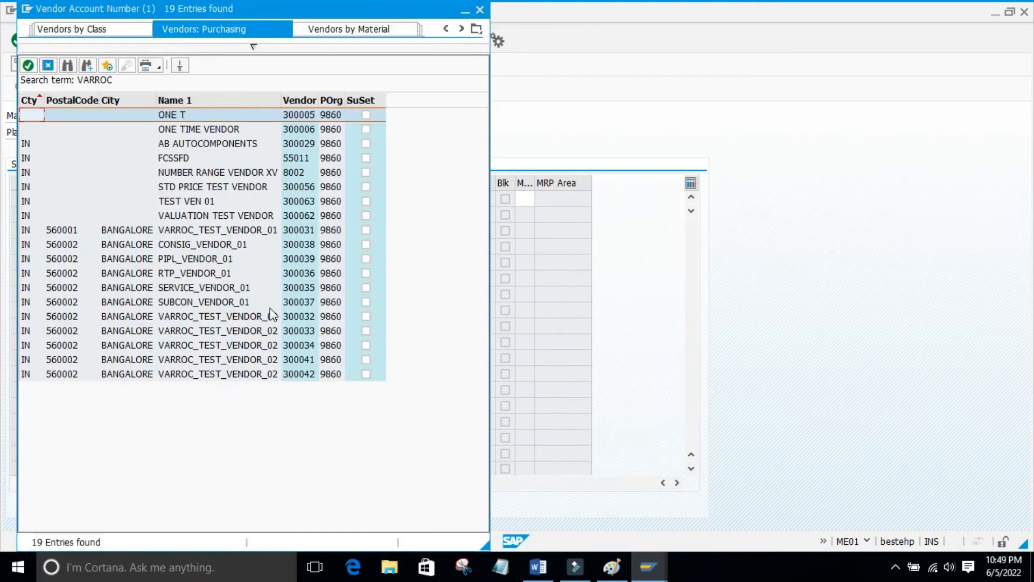
pyautogui.moveTo(238, 8); pyautogui.dragTo(352, 58)
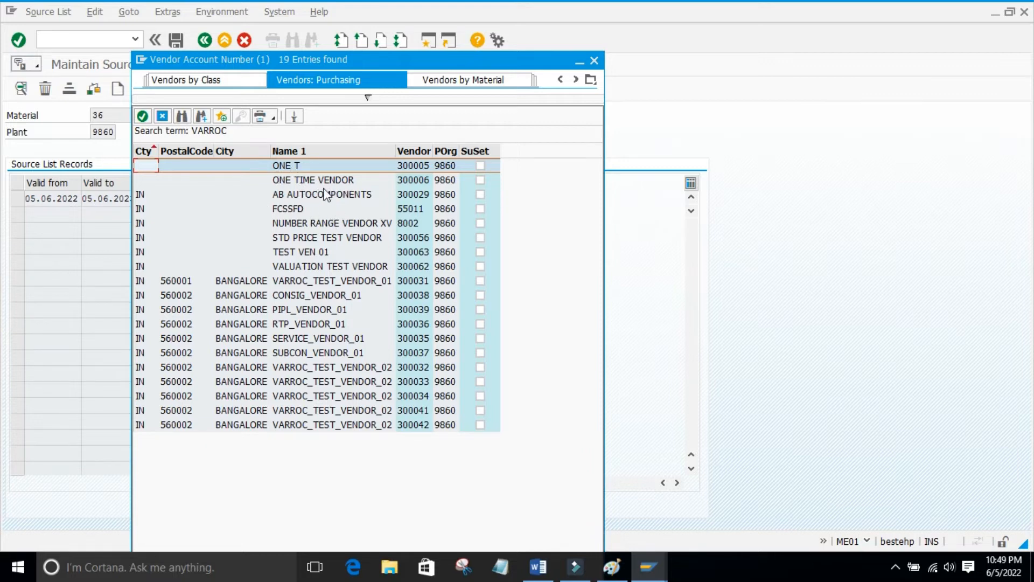
pyautogui.moveTo(467, 62); pyautogui.dragTo(549, 85)
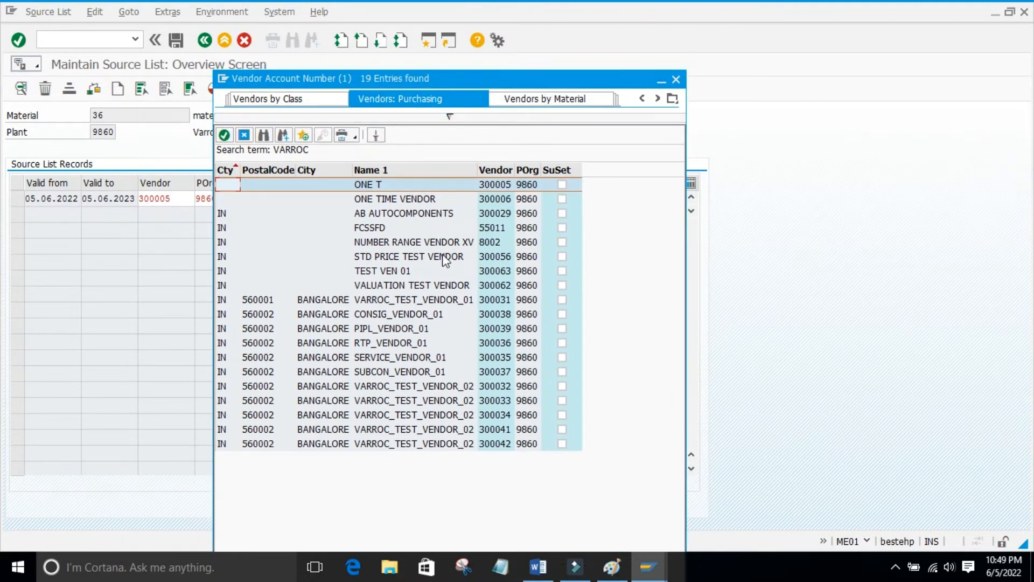
pyautogui.moveTo(494, 84); pyautogui.dragTo(524, 73)
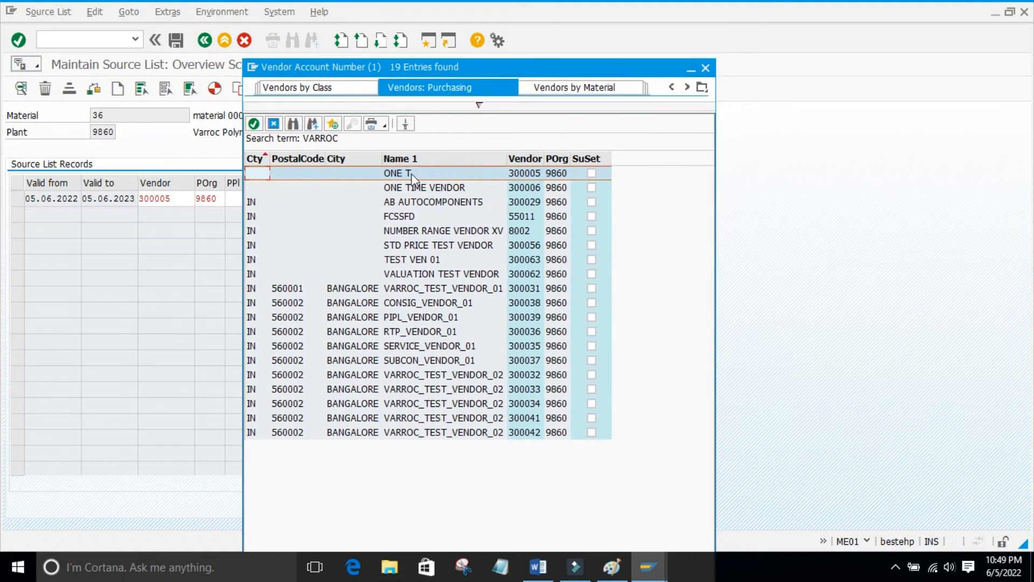
pyautogui.click(397, 202)
pyautogui.click(254, 124)
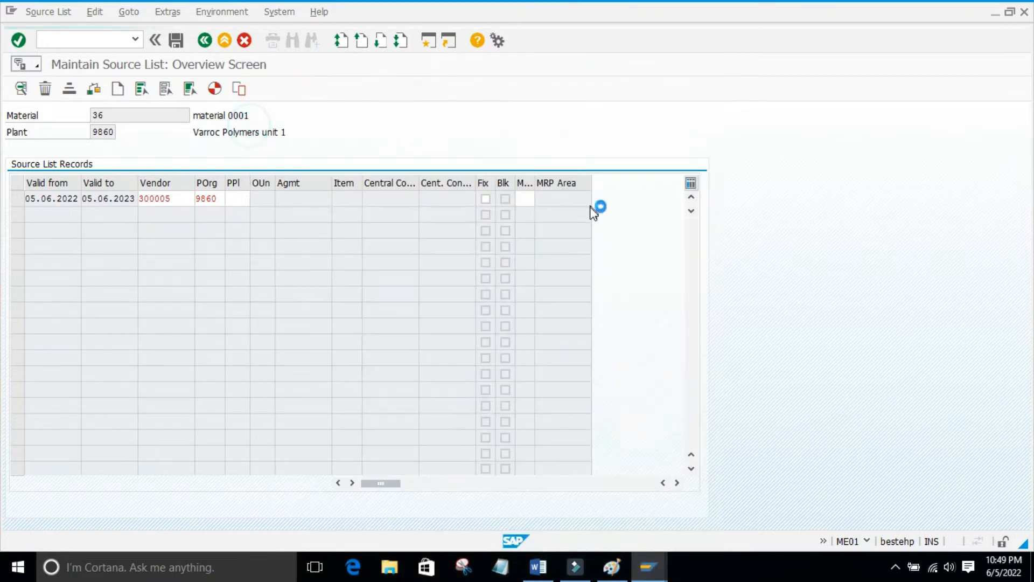
pyautogui.press('Return')
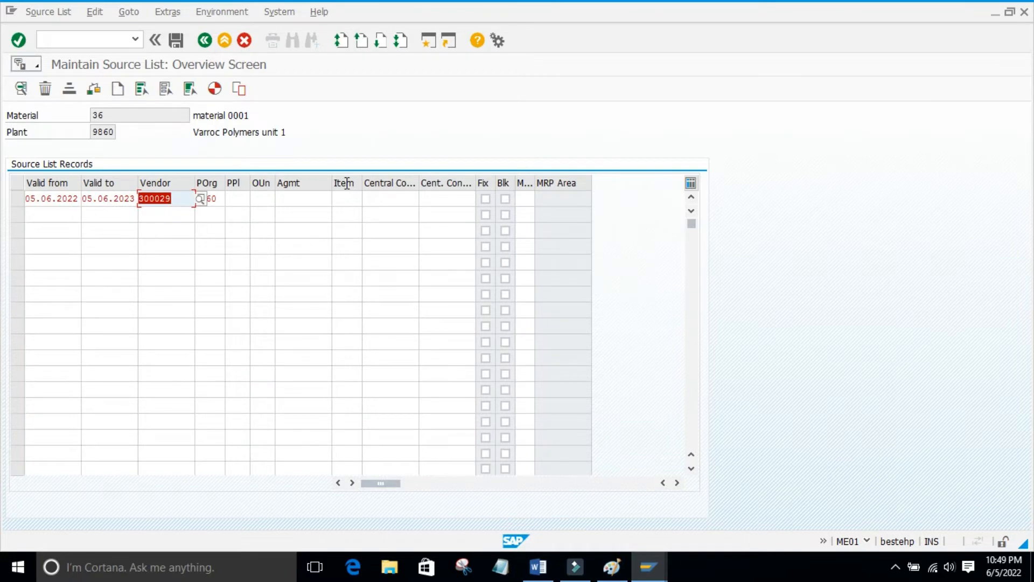
pyautogui.click(252, 228)
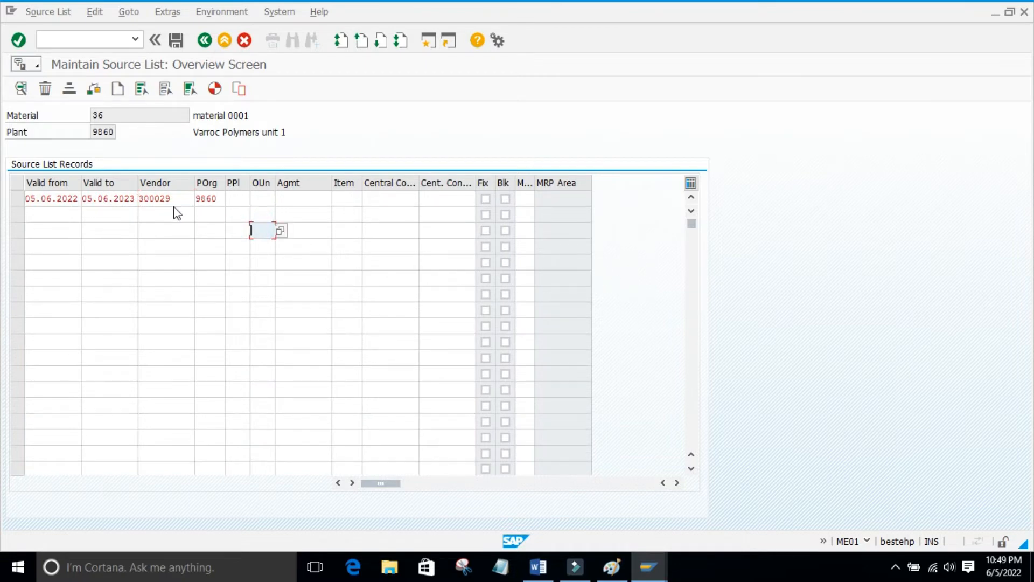
pyautogui.click(256, 199)
pyautogui.click(272, 264)
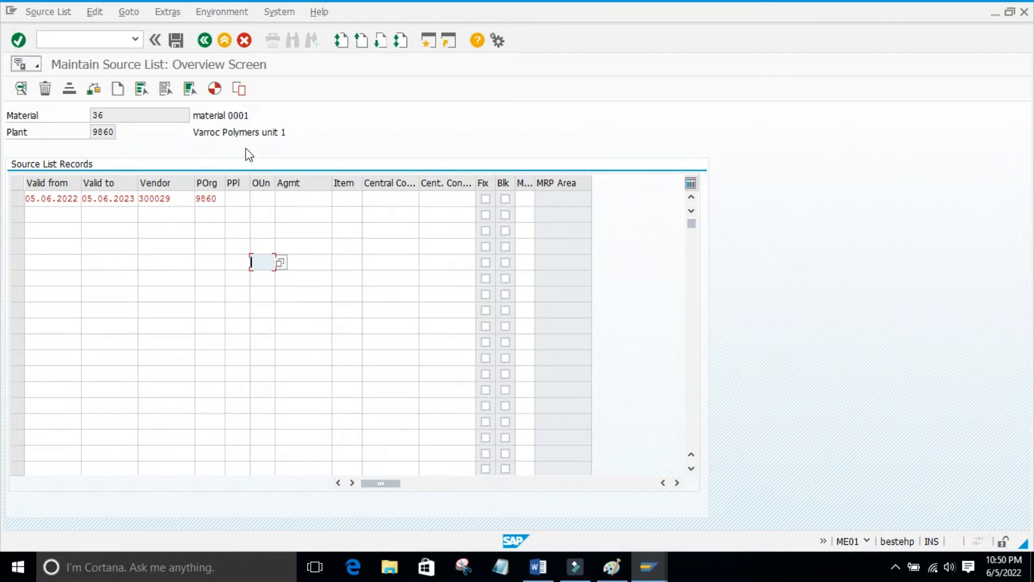
pyautogui.click(286, 200)
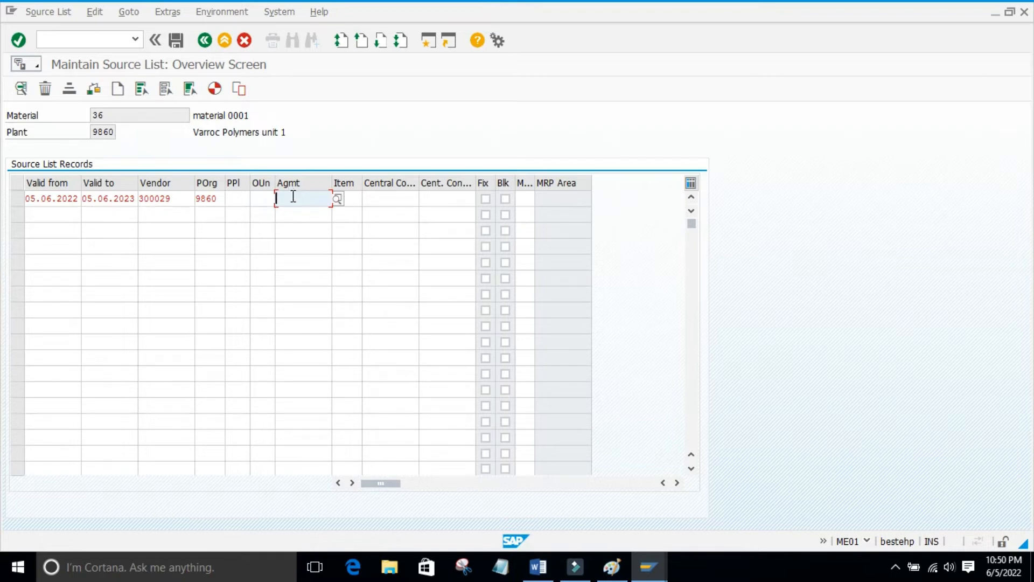
pyautogui.click(350, 198)
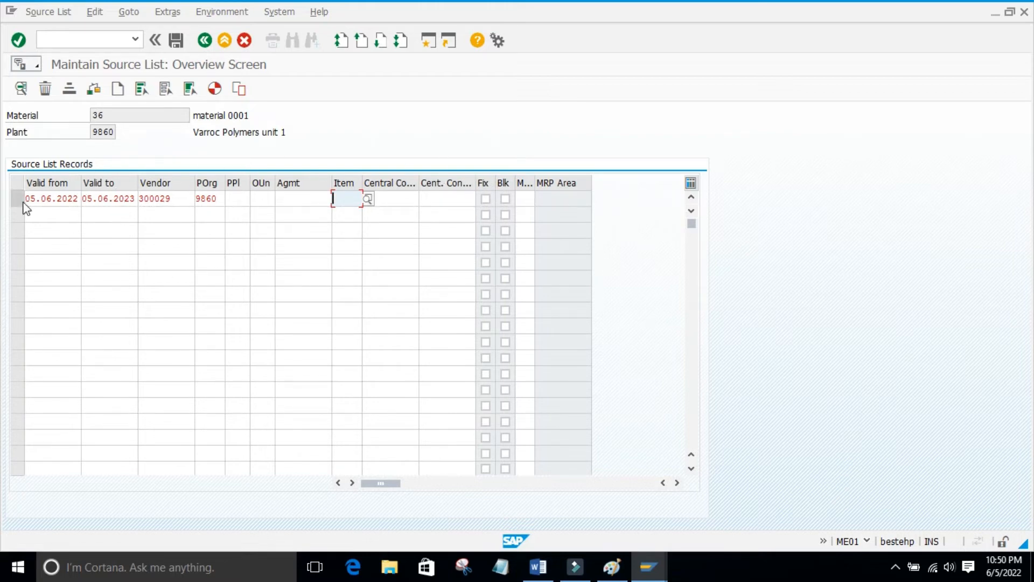
# - Copy the first record's validity dates, 05.06.2022 to 05.06.2023, into the second source list record
pyautogui.click(39, 211)
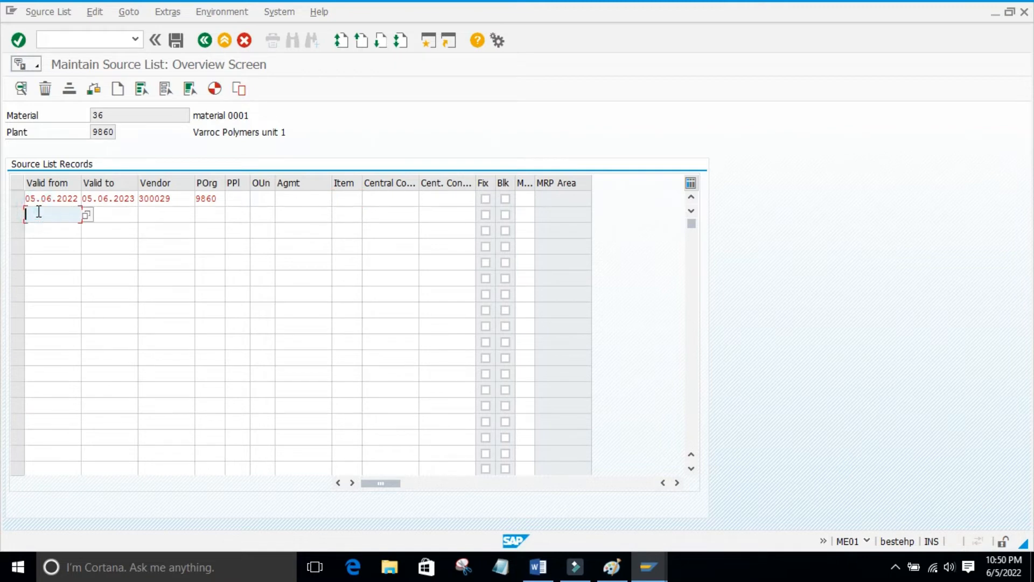
pyautogui.moveTo(24, 198)
pyautogui.mouseDown()
pyautogui.moveTo(81, 197)
pyautogui.moveTo(21, 199)
pyautogui.mouseUp()
pyautogui.hotkey('ctrl', 'c')
pyautogui.click(49, 217)
pyautogui.hotkey('ctrl', 'v')
pyautogui.moveTo(81, 198)
pyautogui.mouseDown()
pyautogui.moveTo(132, 198)
pyautogui.moveTo(81, 199)
pyautogui.mouseUp()
pyautogui.hotkey('ctrl', 'c')
pyautogui.click(88, 214)
pyautogui.hotkey('ctrl', 'v')
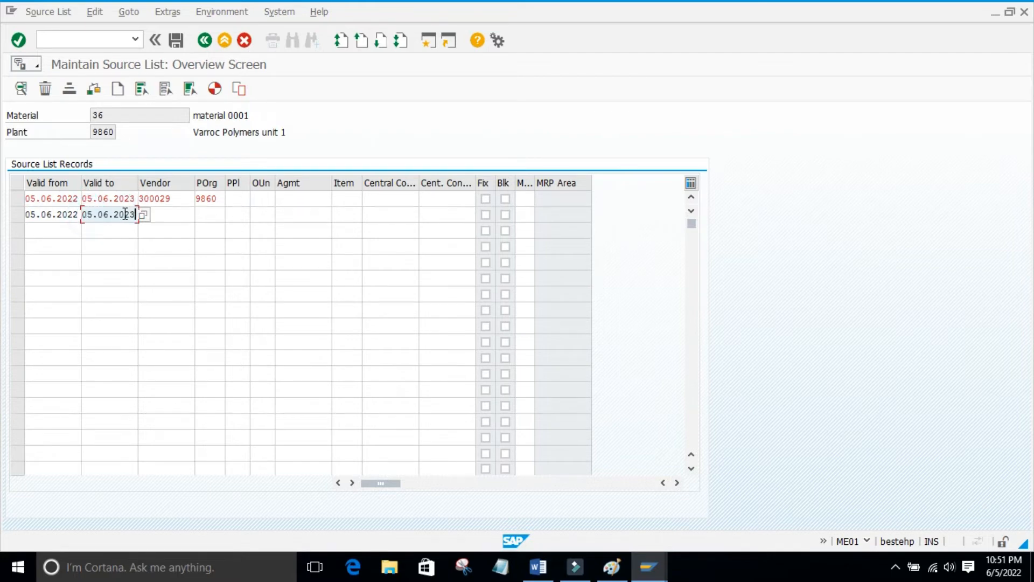
# - Open the vendor search for the second source list record
pyautogui.click(159, 279)
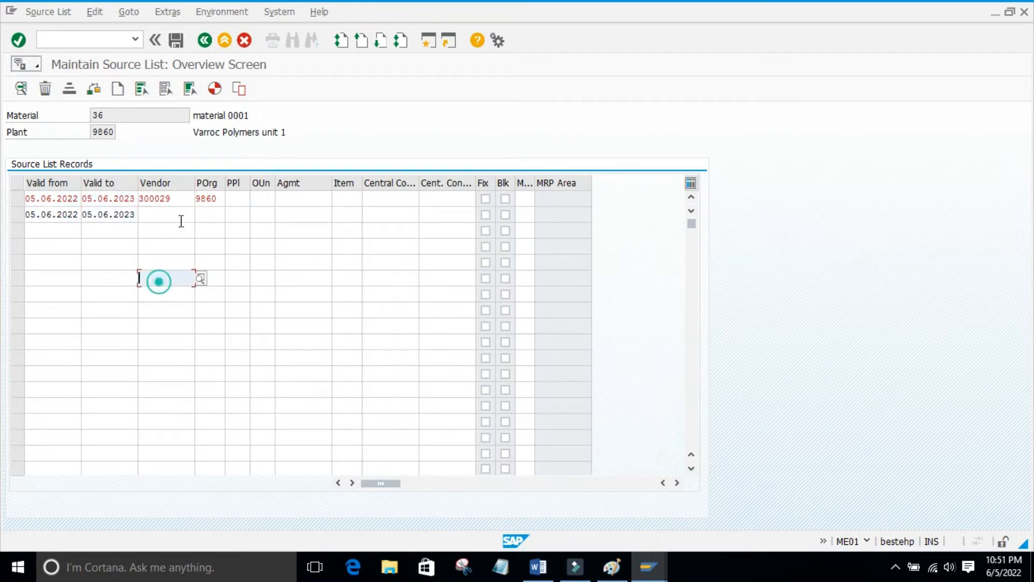
pyautogui.moveTo(181, 200); pyautogui.dragTo(144, 199)
pyautogui.click(172, 213)
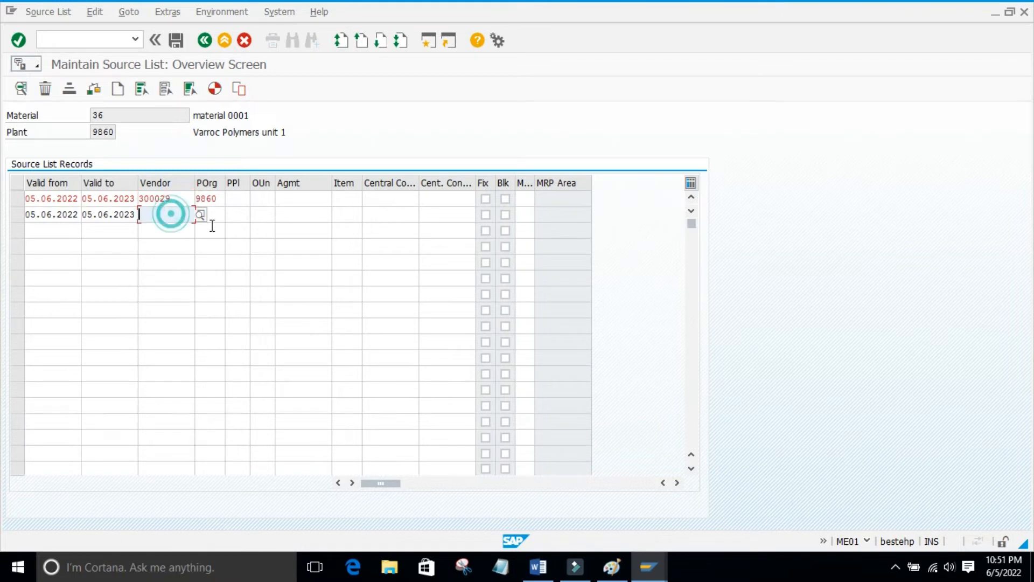
pyautogui.click(239, 278)
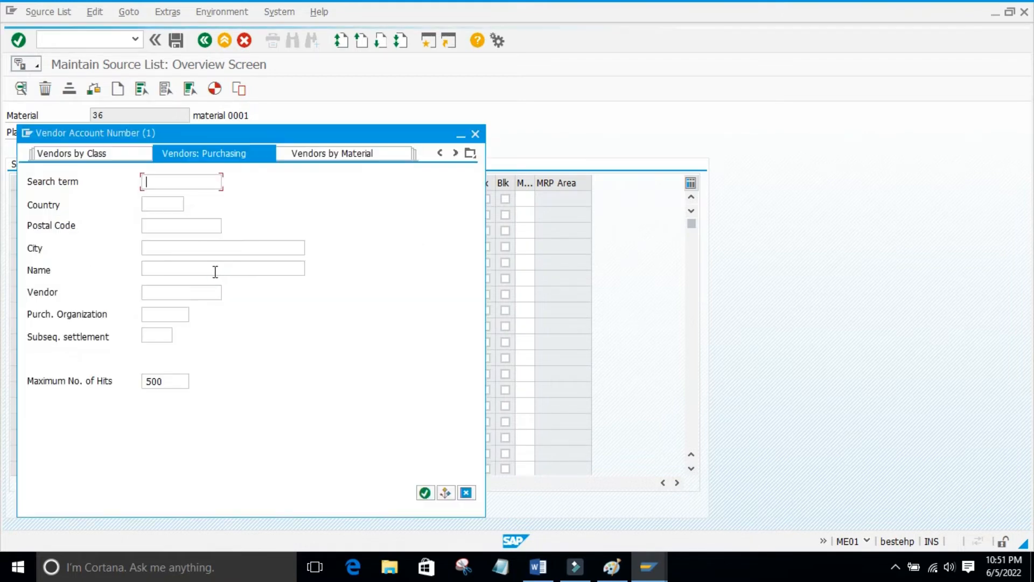
# - Try to search for vendors with 9860 as the vendor number, and clear that criterion
pyautogui.click(148, 292)
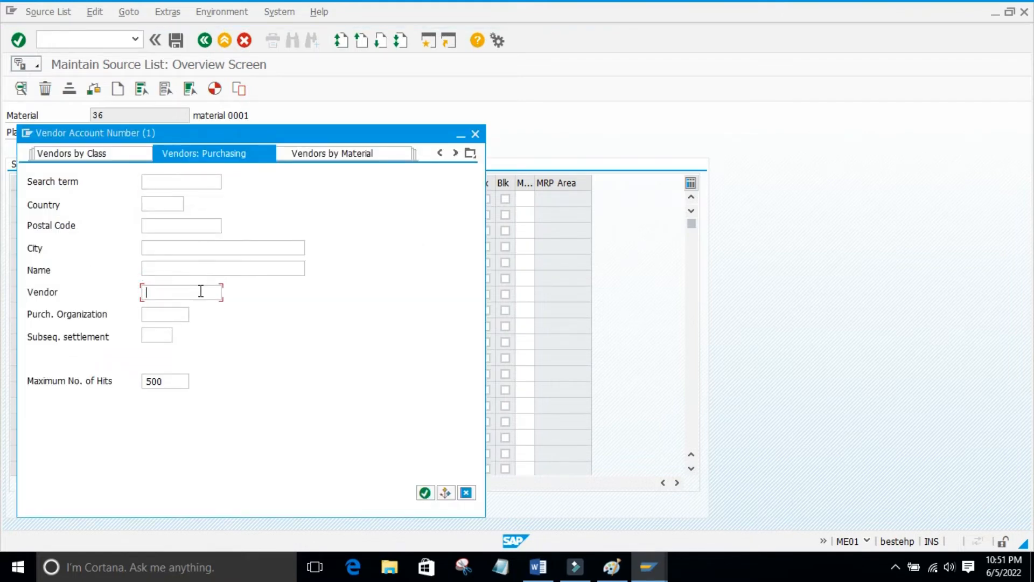
pyautogui.write('9863')
pyautogui.press('Return')
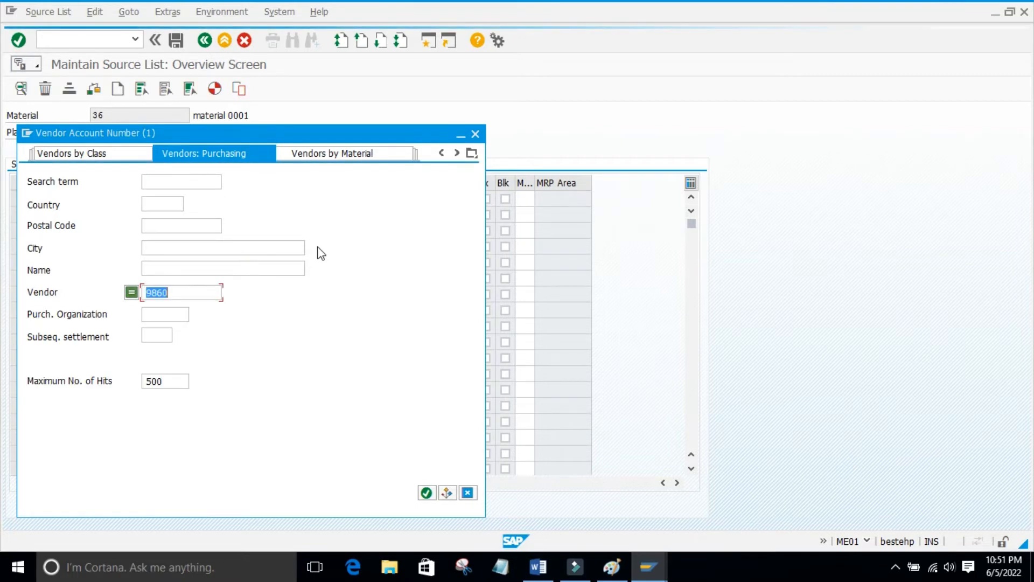
pyautogui.click(426, 492)
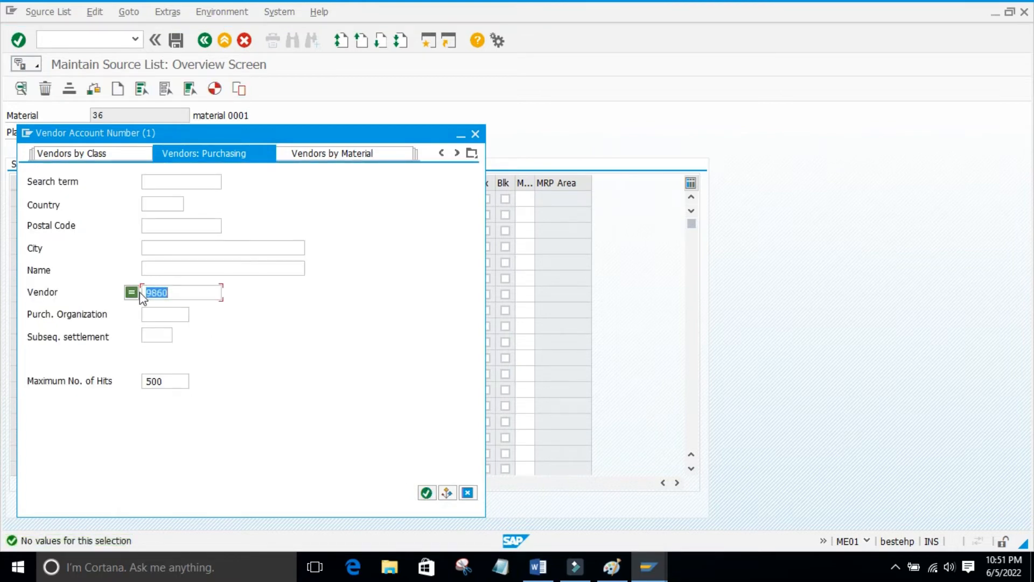
pyautogui.click(171, 290)
pyautogui.doubleClick(172, 291)
pyautogui.press('BackSpace')
# - Search vendors of purchasing organization 9860 and assign NUMBER RANGE VENDOR XV to the second record
pyautogui.click(168, 313)
pyautogui.write('9860')
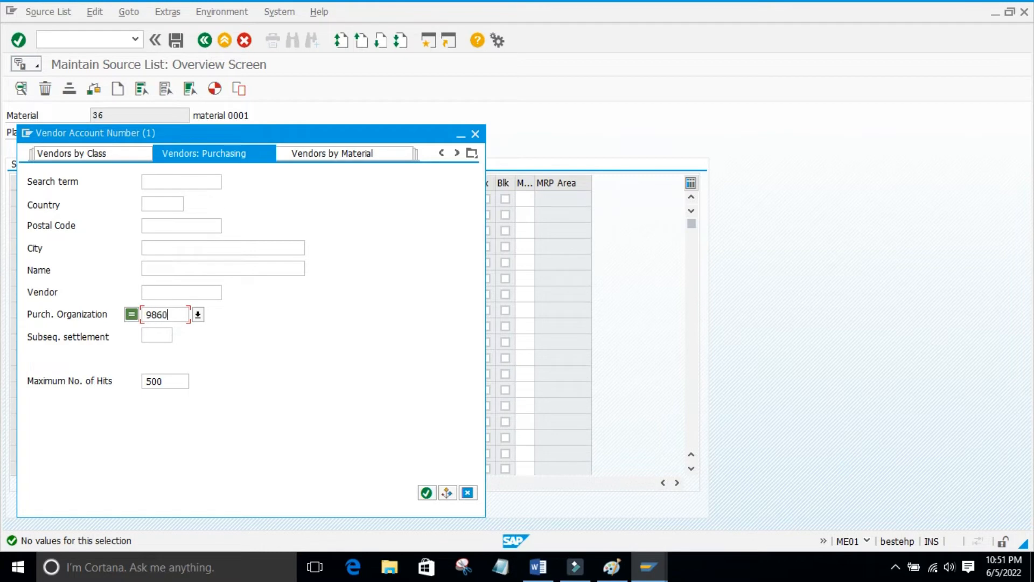
pyautogui.press('Return')
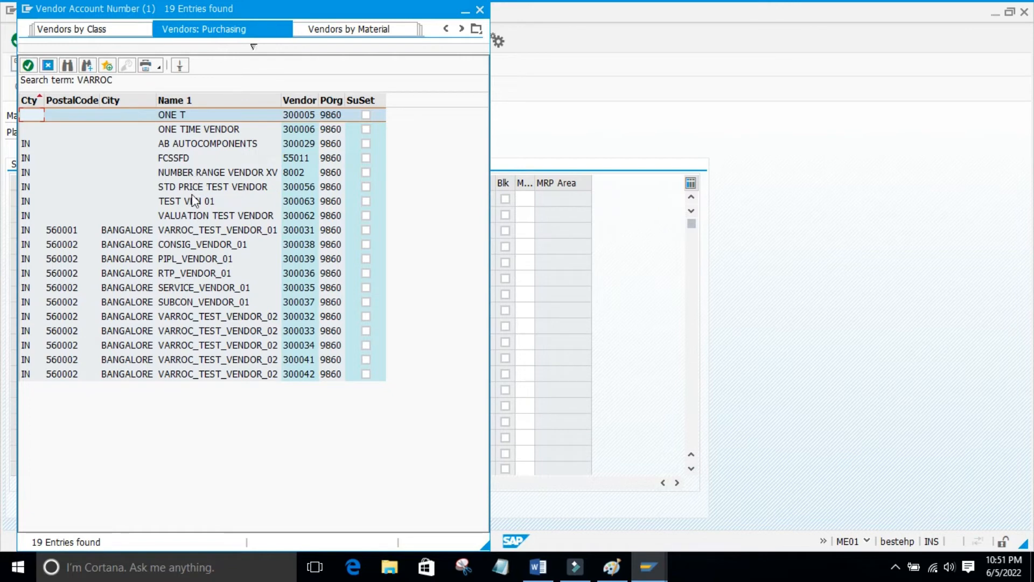
pyautogui.click(181, 172)
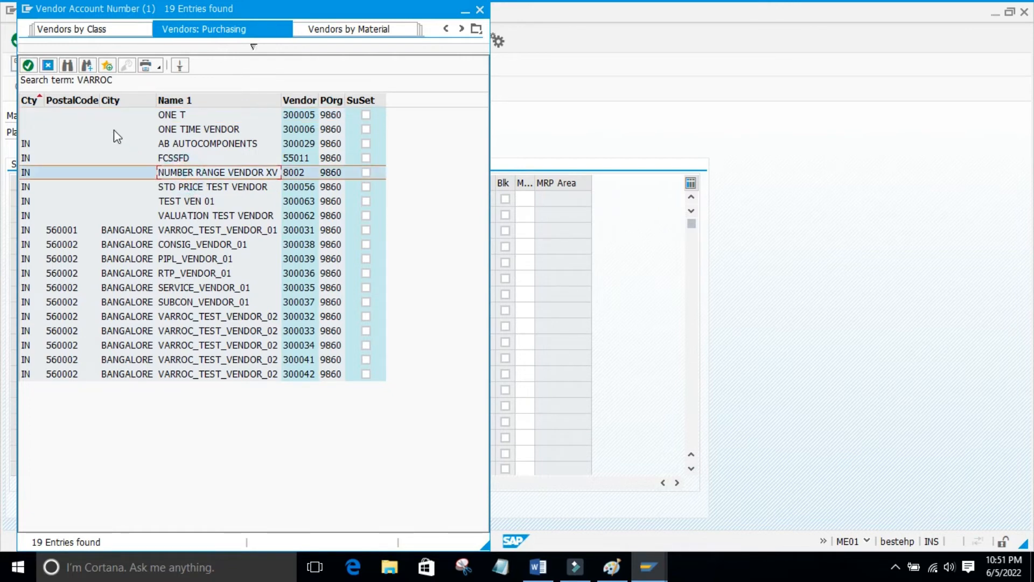
pyautogui.click(28, 65)
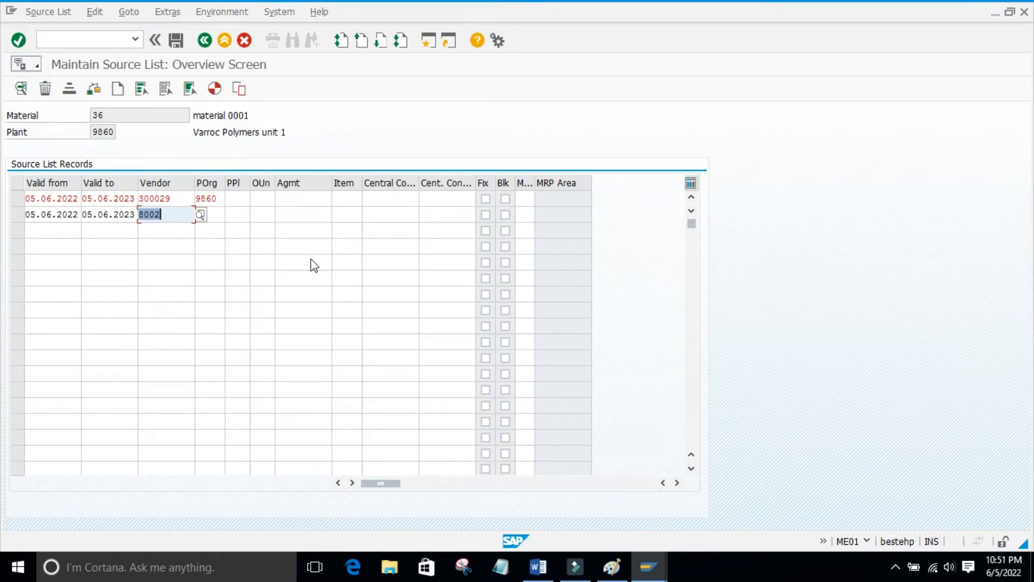
# - Set the second record's purchasing organization to 9860 and validate the row
pyautogui.press('Return')
pyautogui.write('9860')
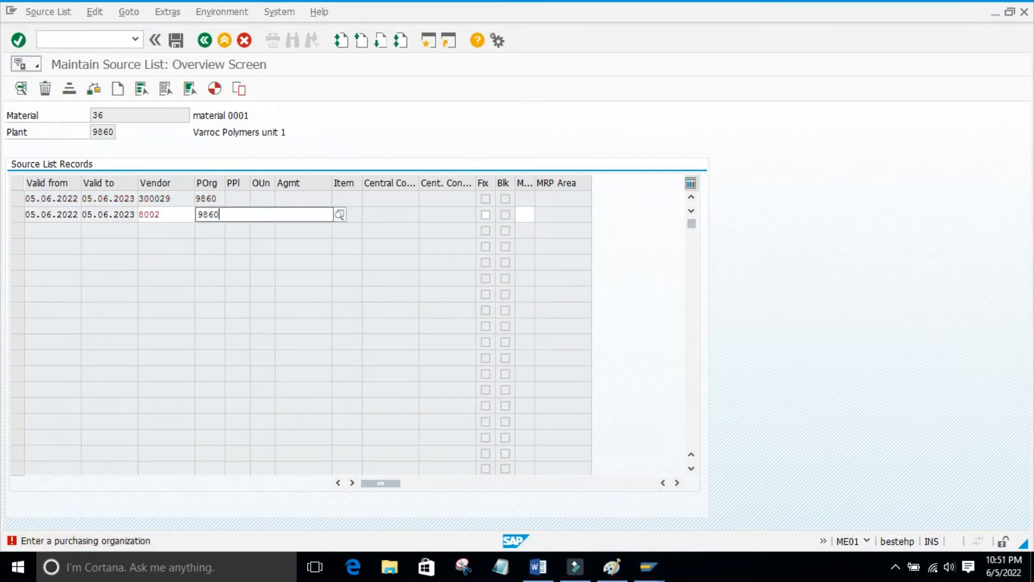
pyautogui.press('Return')
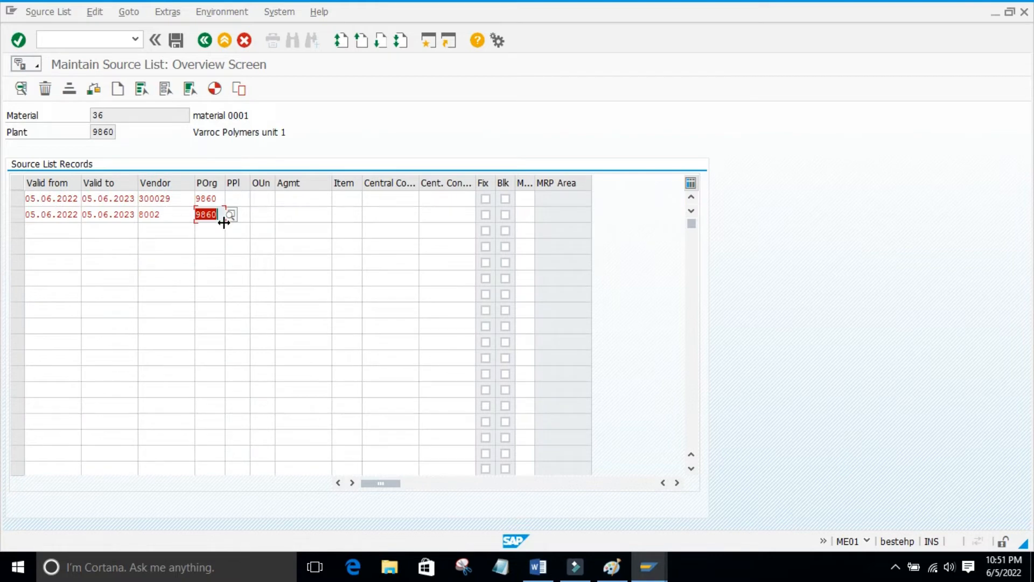
pyautogui.click(317, 133)
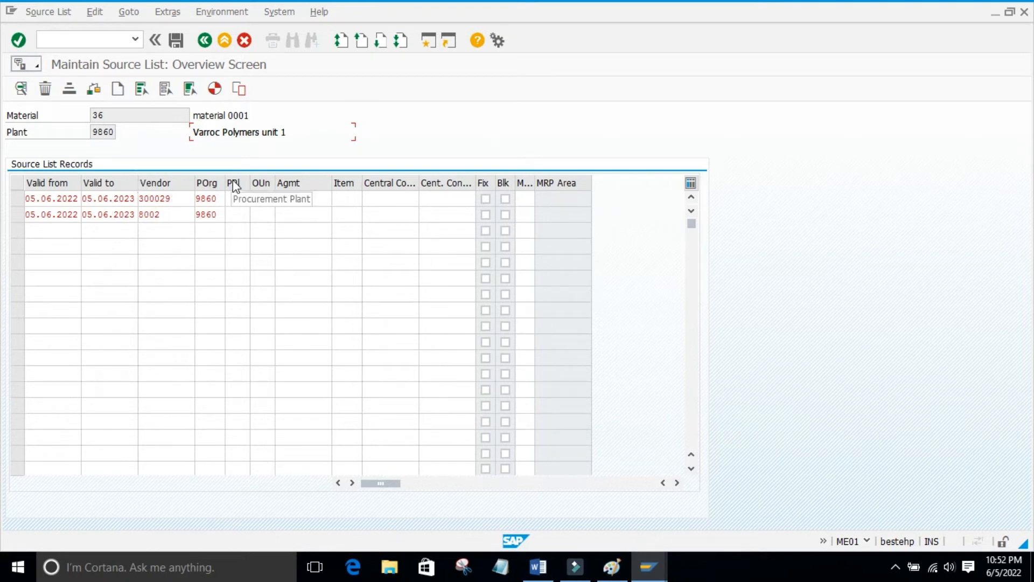
pyautogui.click(241, 230)
# - Copy the second record's validity dates, 05.06.2022 to 05.06.2023, into the third source list record
pyautogui.click(53, 229)
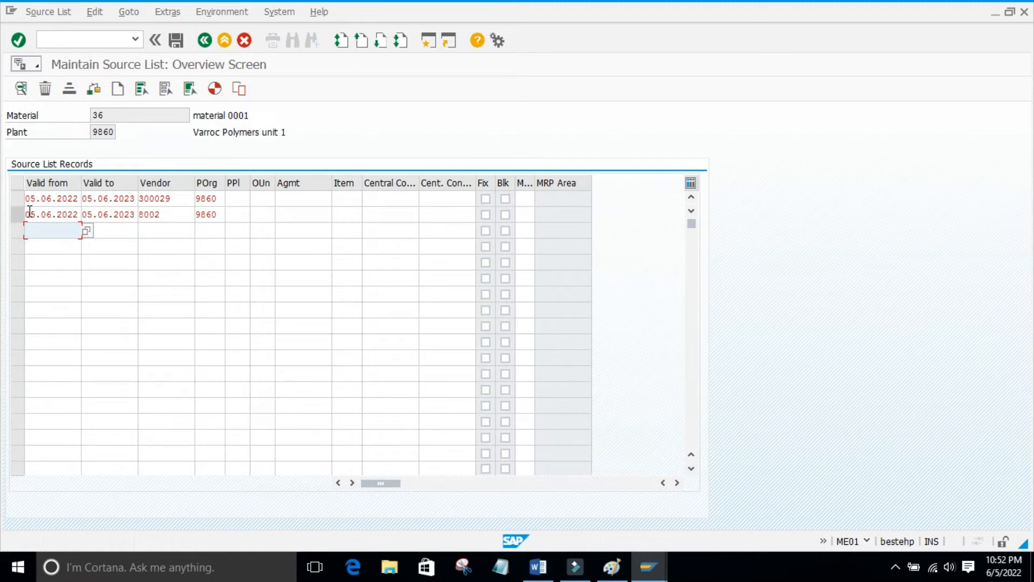
pyautogui.moveTo(29, 214); pyautogui.dragTo(3, 224)
pyautogui.hotkey('ctrl', 'c')
pyautogui.click(5, 233)
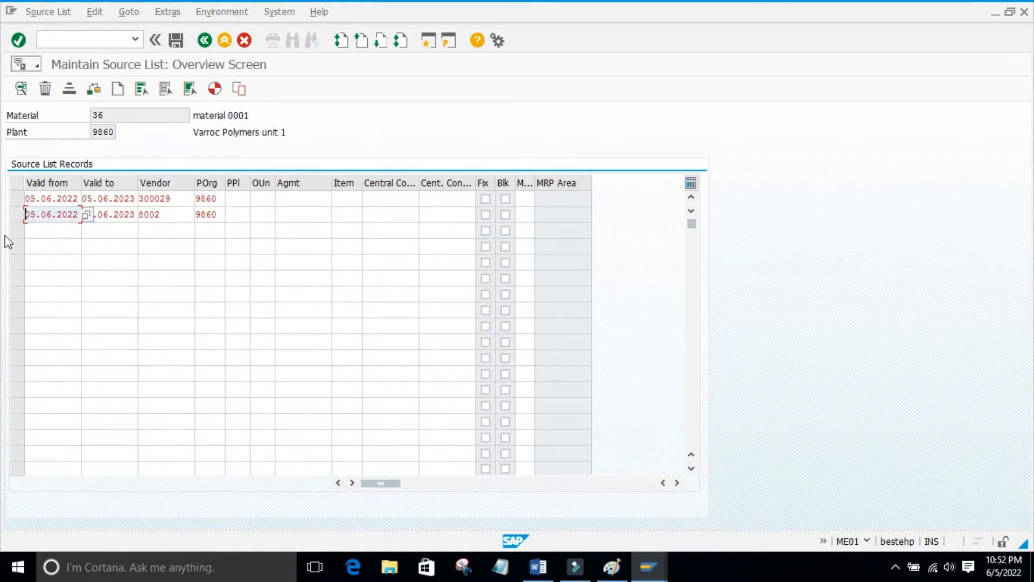
pyautogui.click(26, 230)
pyautogui.hotkey('ctrl', 'v')
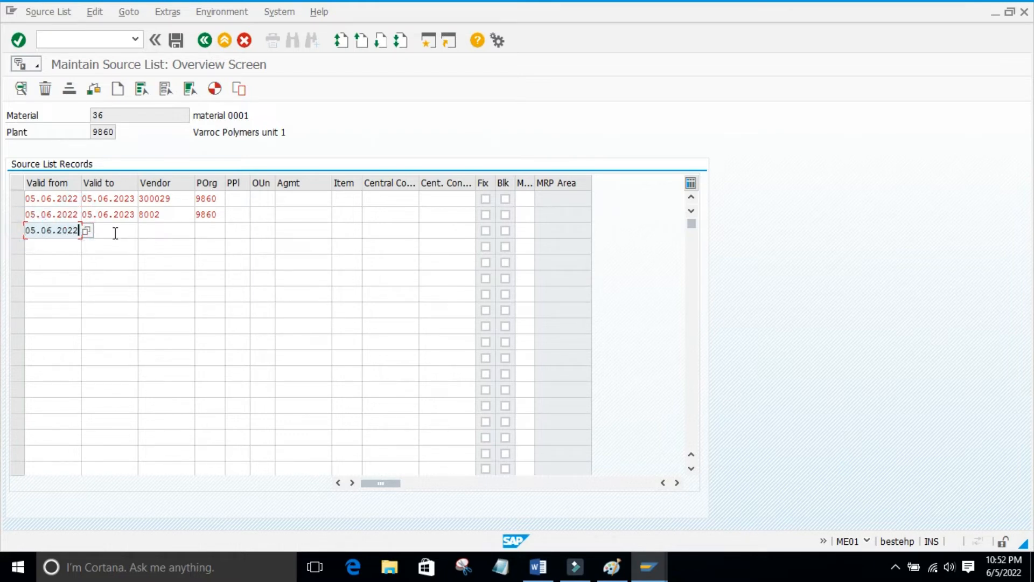
pyautogui.moveTo(135, 215); pyautogui.dragTo(56, 215)
pyautogui.hotkey('ctrl', 'c')
pyautogui.click(96, 230)
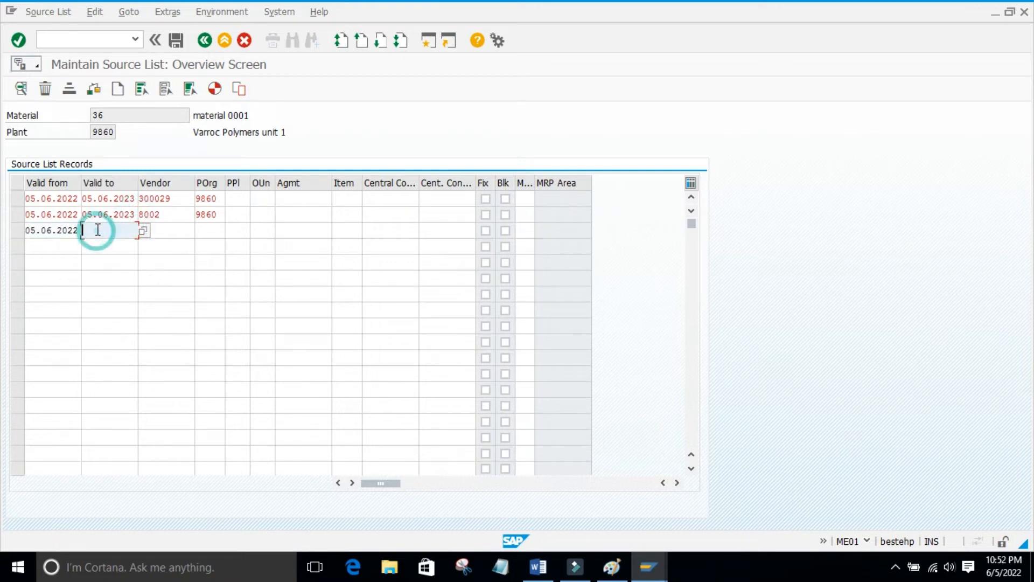
pyautogui.hotkey('ctrl', 'v')
# - Set the third record's purchasing organization to 9860 and its procurement plant to 9861, and validate the row
pyautogui.click(209, 229)
pyautogui.write('986')
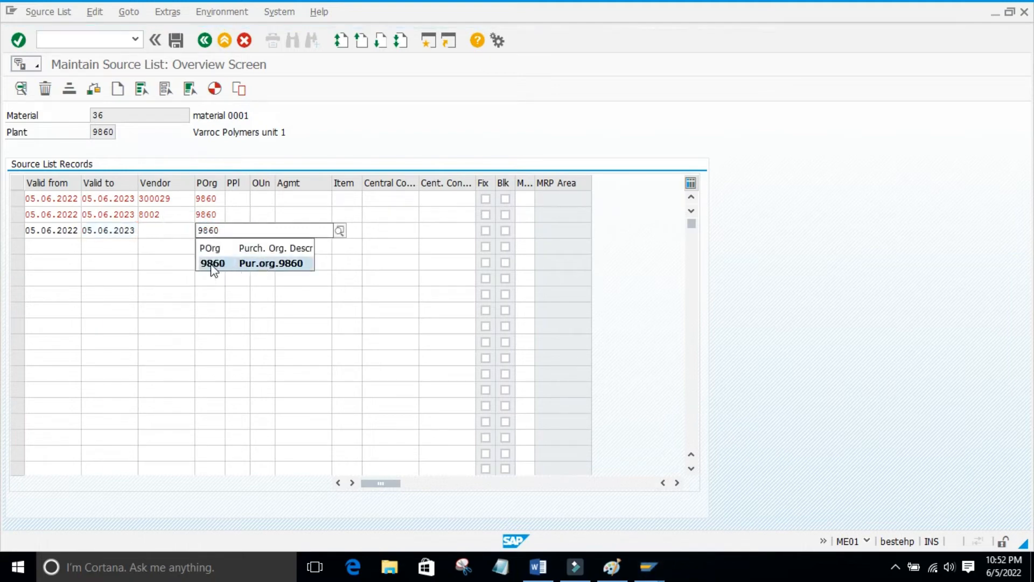
pyautogui.click(211, 266)
pyautogui.click(242, 232)
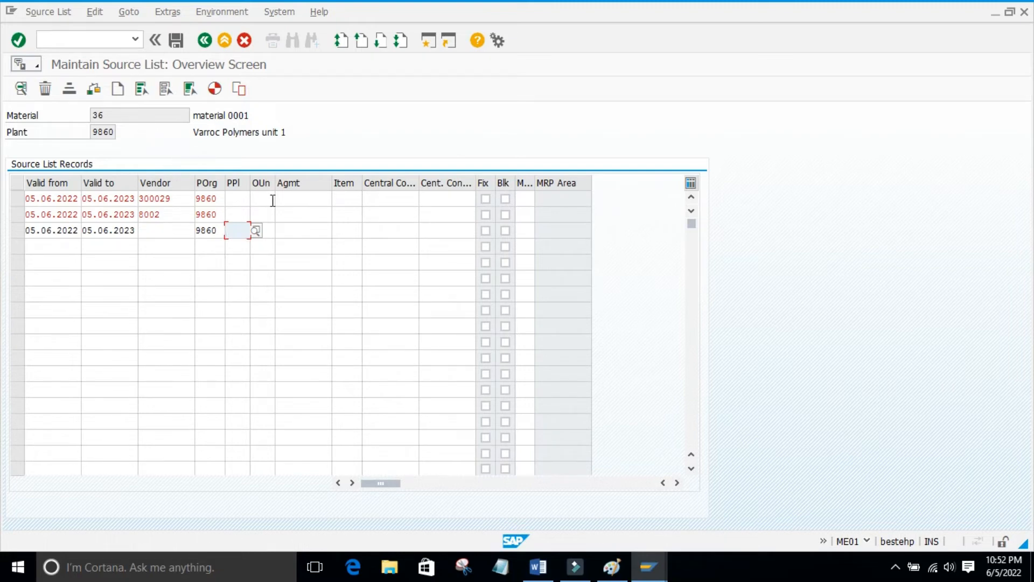
pyautogui.write('9861')
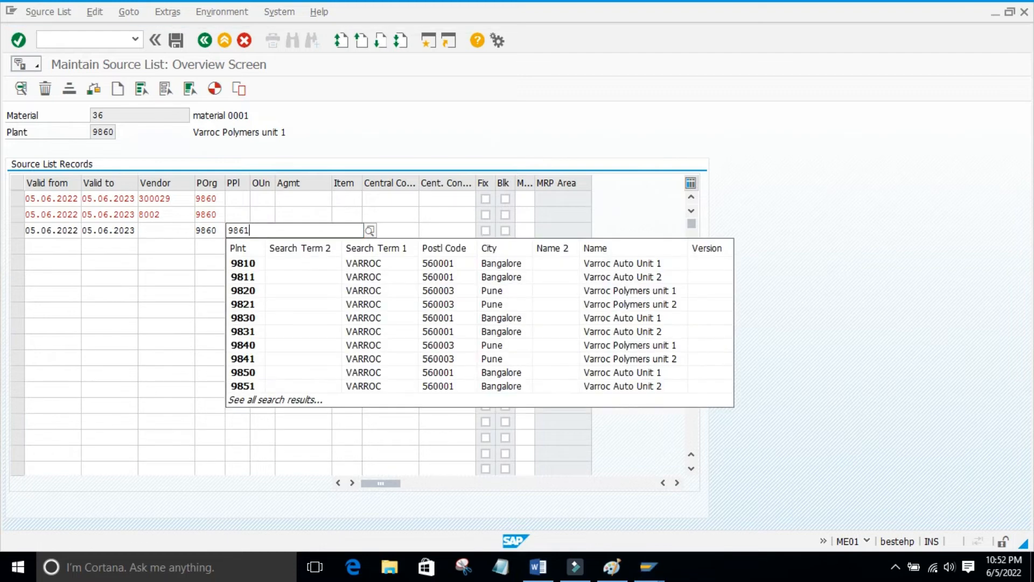
pyautogui.press('Return')
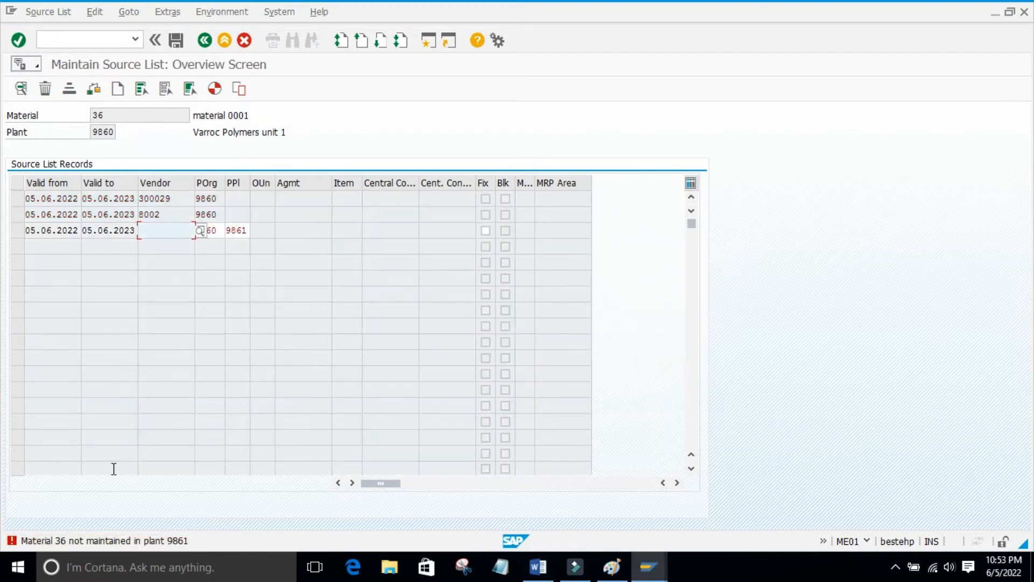
# - Read the diagnosis in the long text of the procurement plant error message, and close the help window
pyautogui.doubleClick(45, 541)
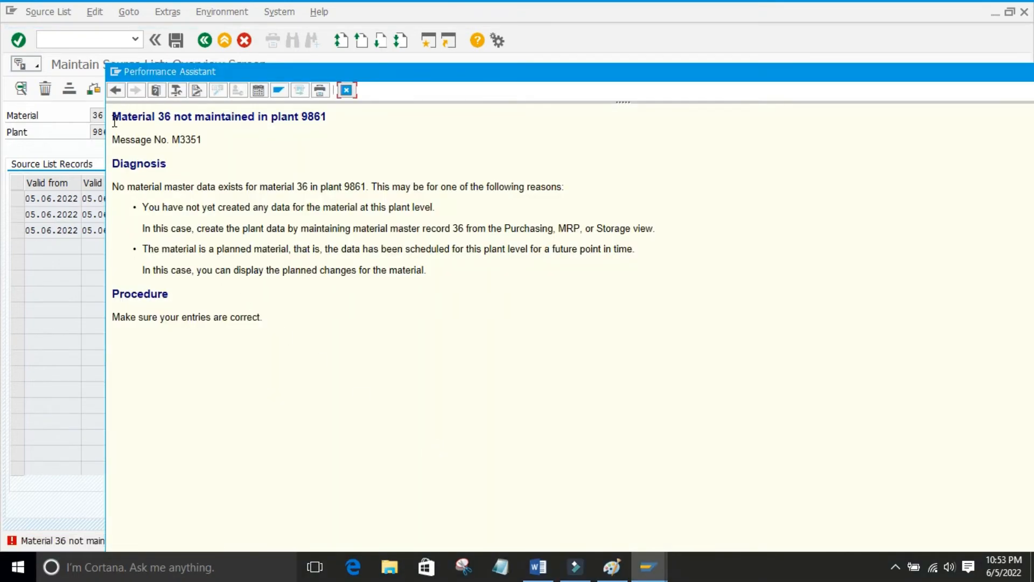
pyautogui.moveTo(114, 122)
pyautogui.mouseDown()
pyautogui.moveTo(370, 115)
pyautogui.moveTo(130, 134)
pyautogui.moveTo(115, 120)
pyautogui.mouseUp()
pyautogui.click(274, 371)
pyautogui.click(286, 414)
pyautogui.moveTo(105, 189); pyautogui.dragTo(366, 189)
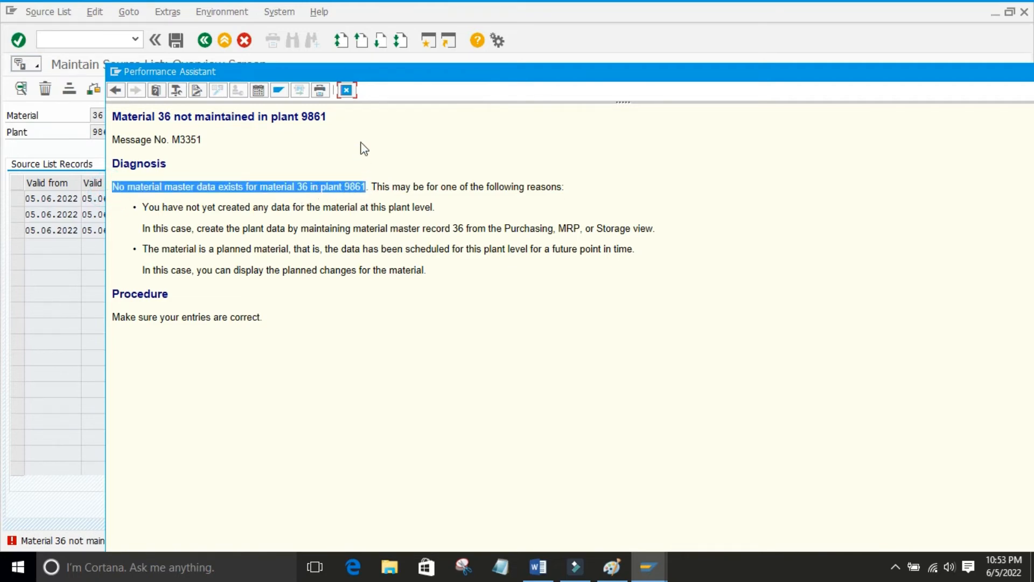
pyautogui.click(347, 90)
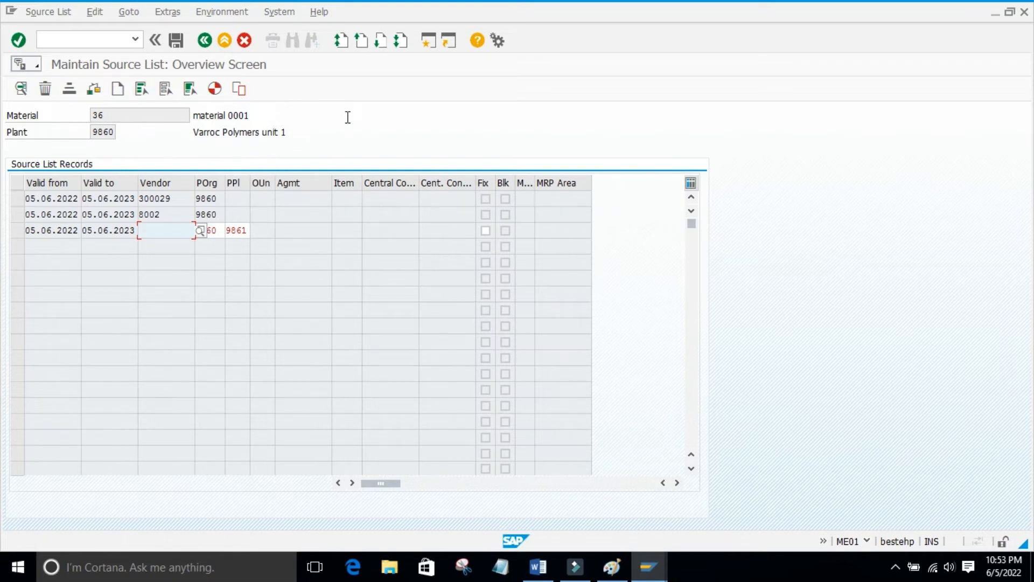
# - Clear the procurement plant from the third source list record
pyautogui.click(236, 231)
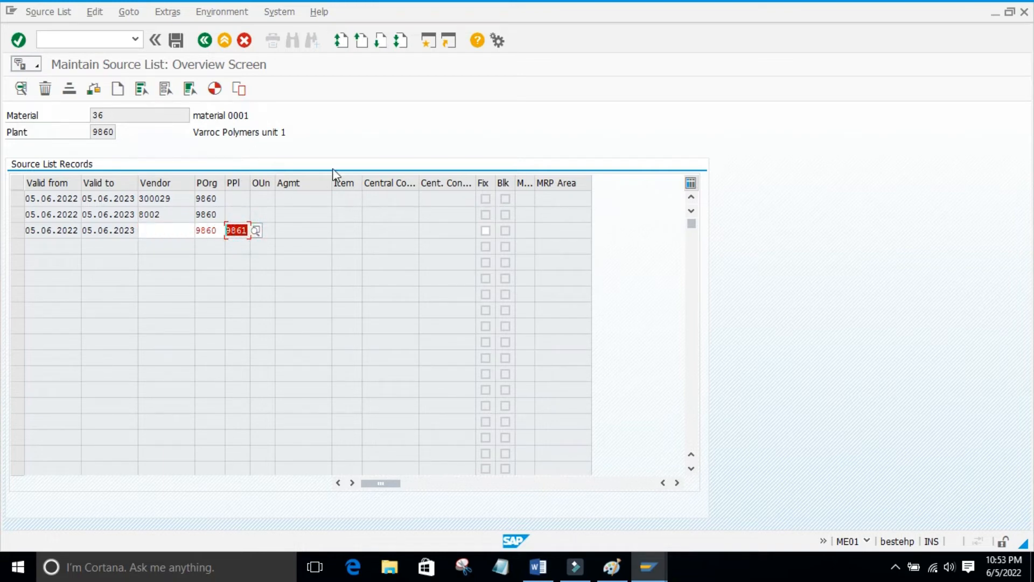
pyautogui.press('BackSpace')
pyautogui.click(160, 230)
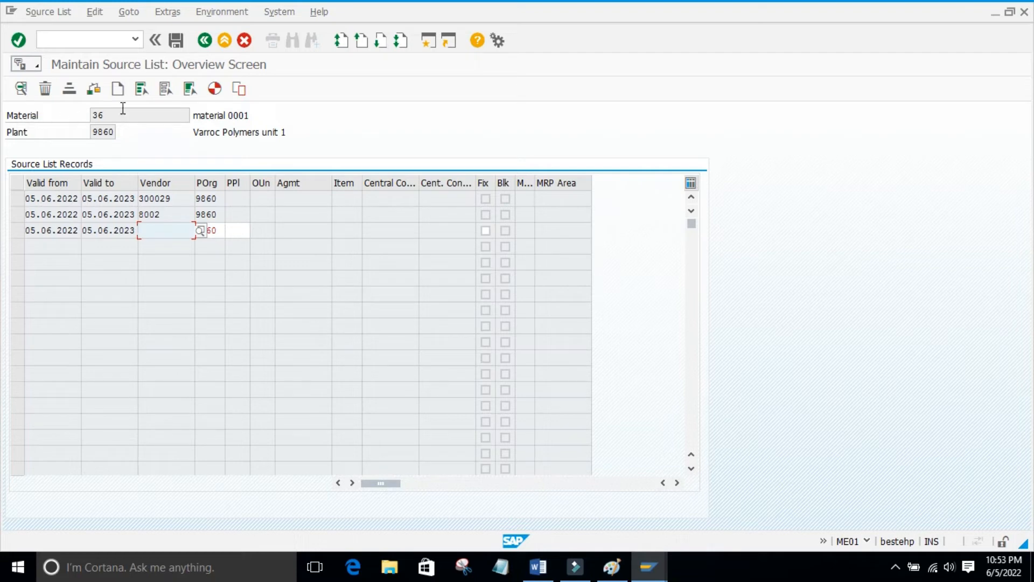
pyautogui.click(318, 138)
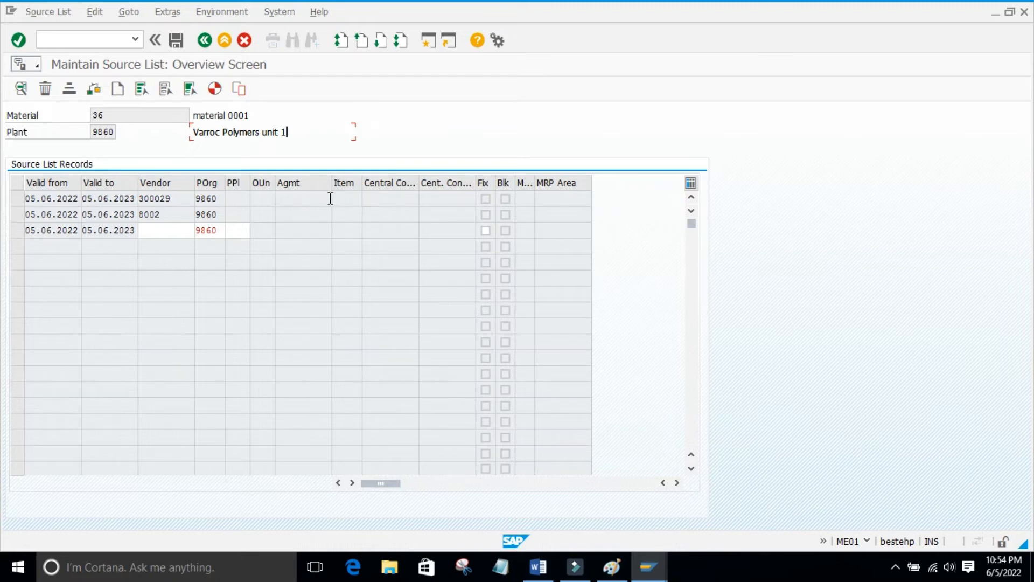
pyautogui.click(340, 231)
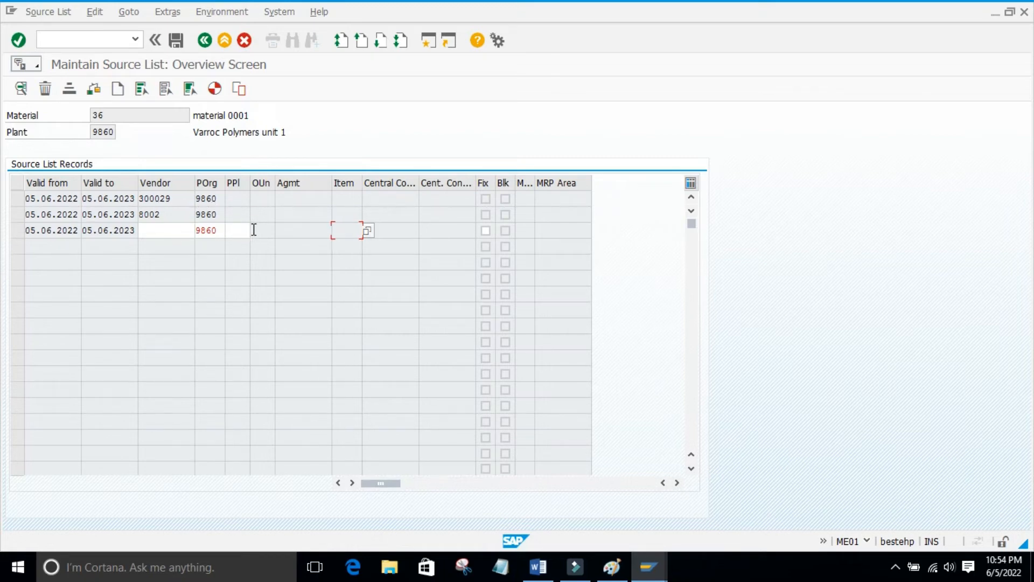
pyautogui.click(486, 201)
pyautogui.doubleClick(106, 115)
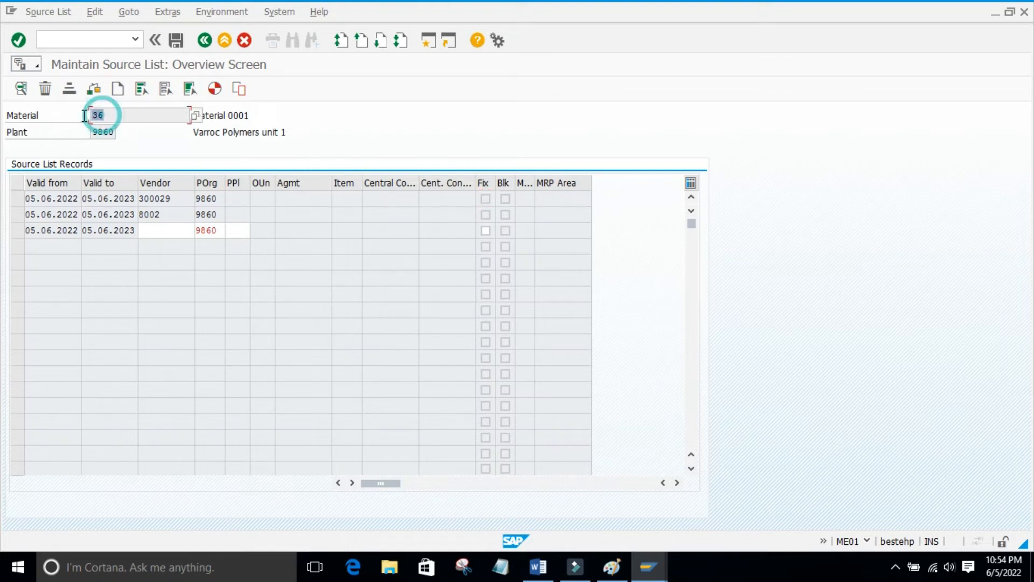
pyautogui.click(417, 136)
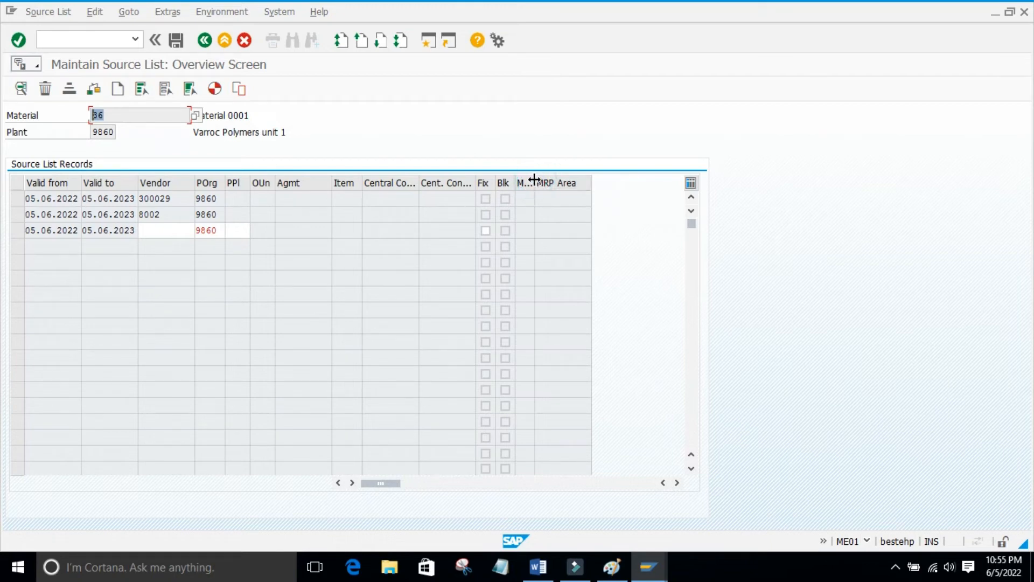
# - Widen the MRP column and review the possible source list usage values for materials planning on the first record
pyautogui.moveTo(535, 181); pyautogui.dragTo(545, 183)
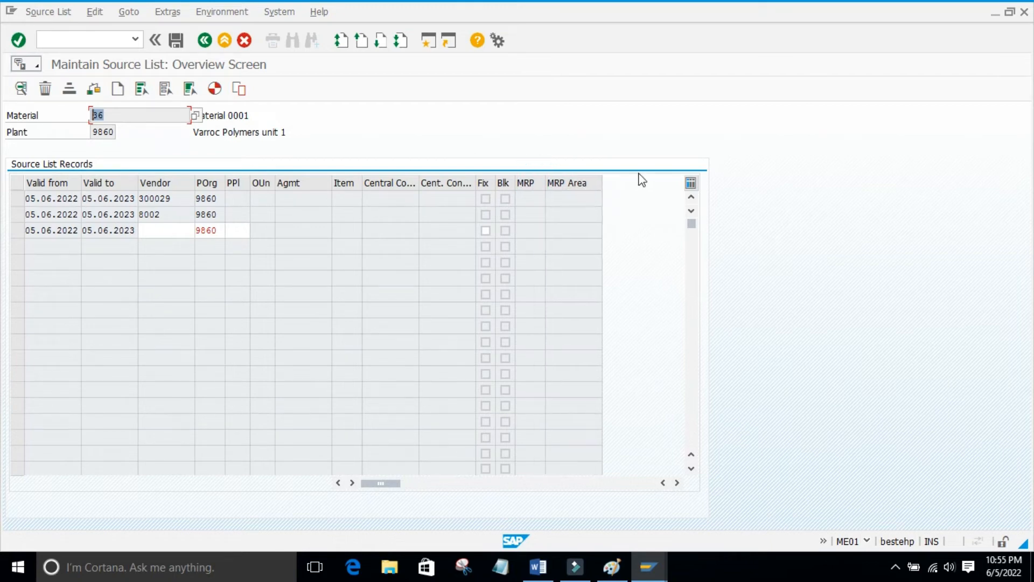
pyautogui.click(526, 198)
pyautogui.click(550, 200)
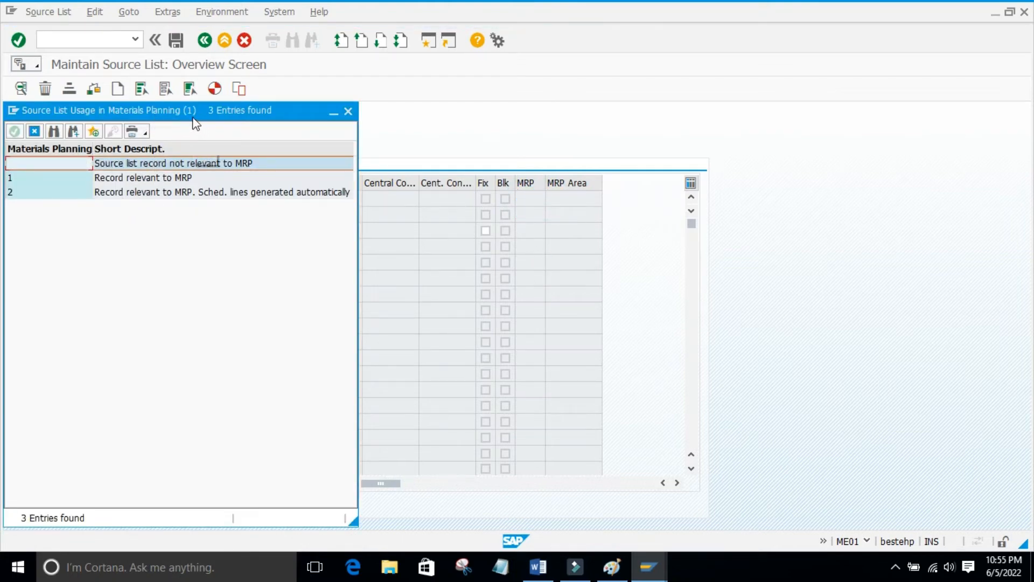
pyautogui.moveTo(193, 114); pyautogui.dragTo(498, 113)
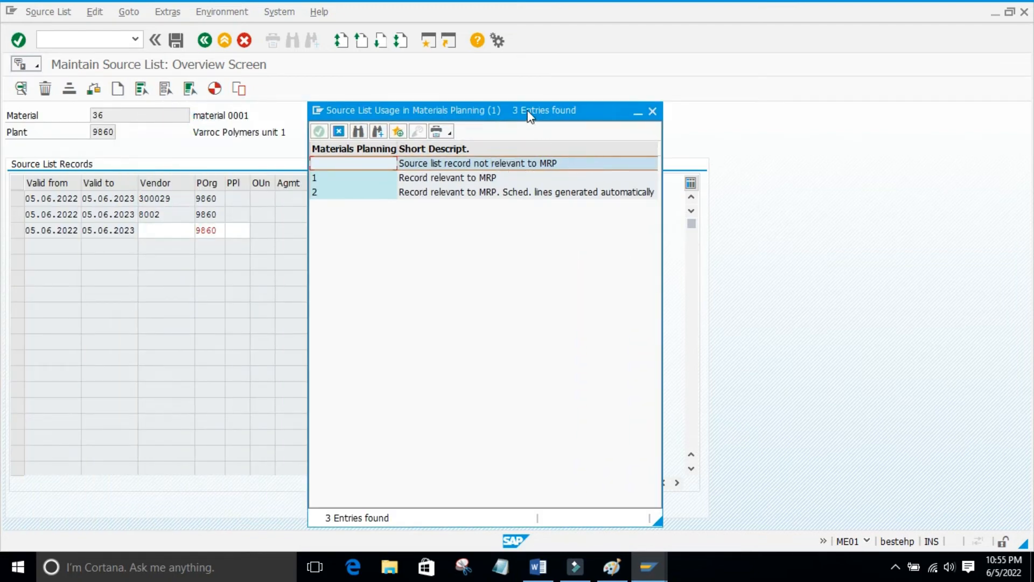
pyautogui.moveTo(530, 111); pyautogui.dragTo(825, 113)
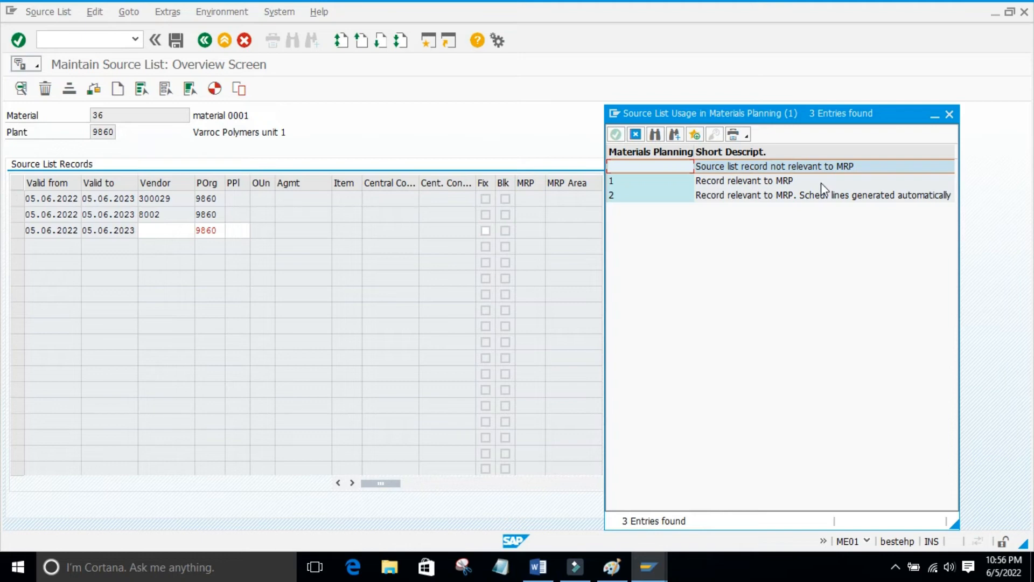
pyautogui.click(934, 114)
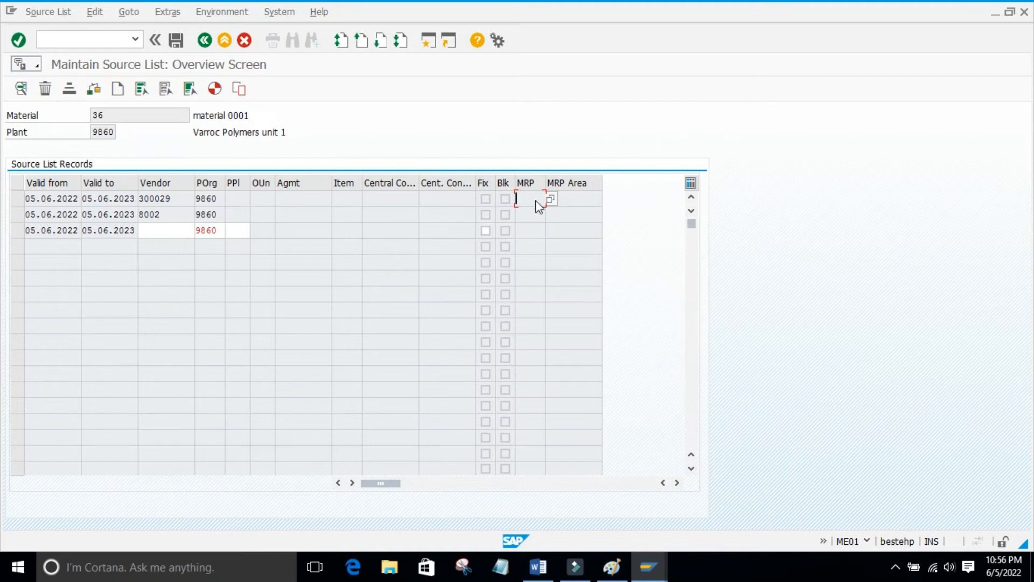
# - Browse the available MRP area values for the first source list record and close the list
pyautogui.click(580, 200)
pyautogui.click(607, 200)
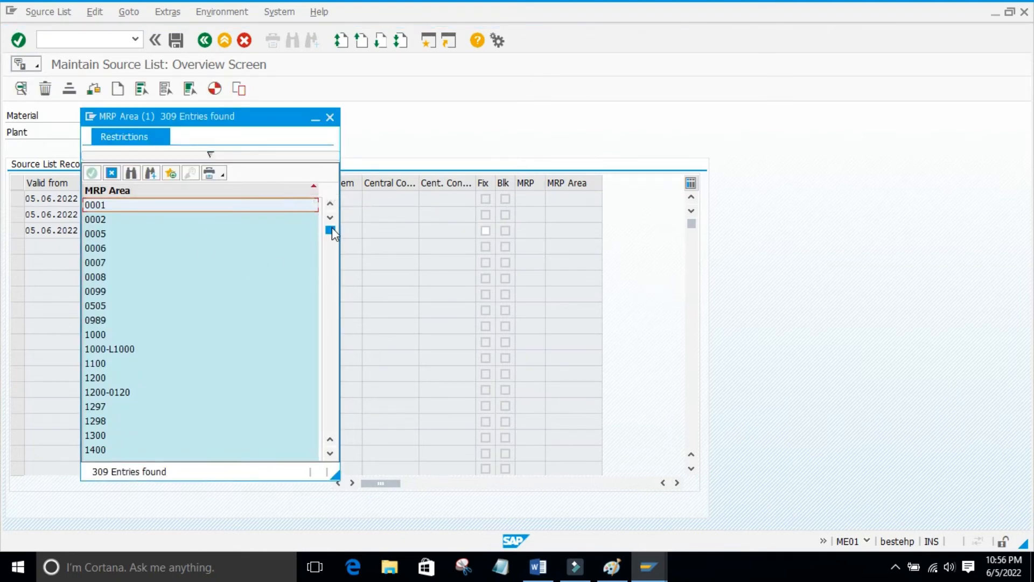
pyautogui.moveTo(331, 229); pyautogui.dragTo(331, 264)
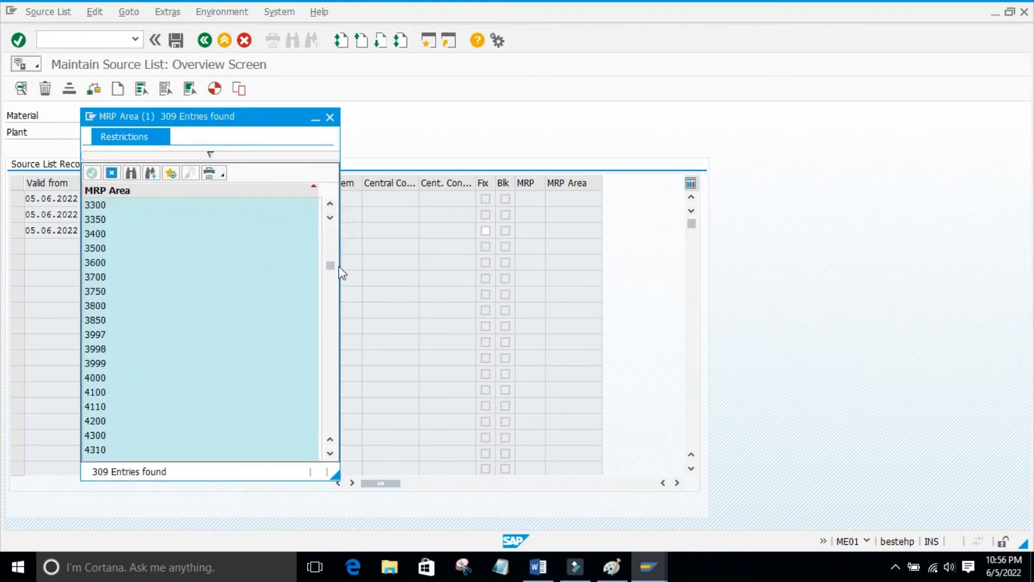
pyautogui.click(329, 117)
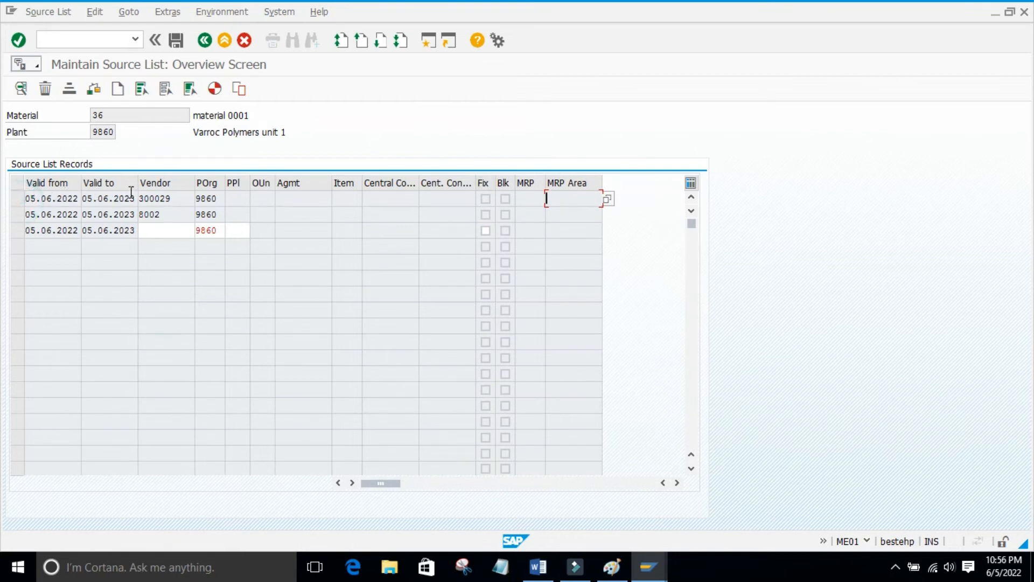
pyautogui.doubleClick(171, 199)
pyautogui.click(18, 198)
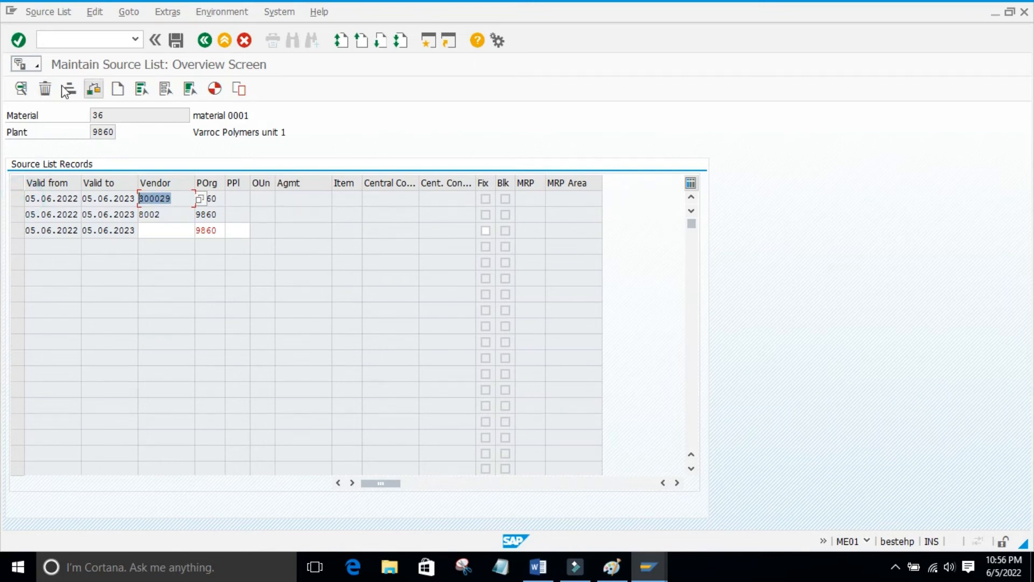
pyautogui.doubleClick(111, 113)
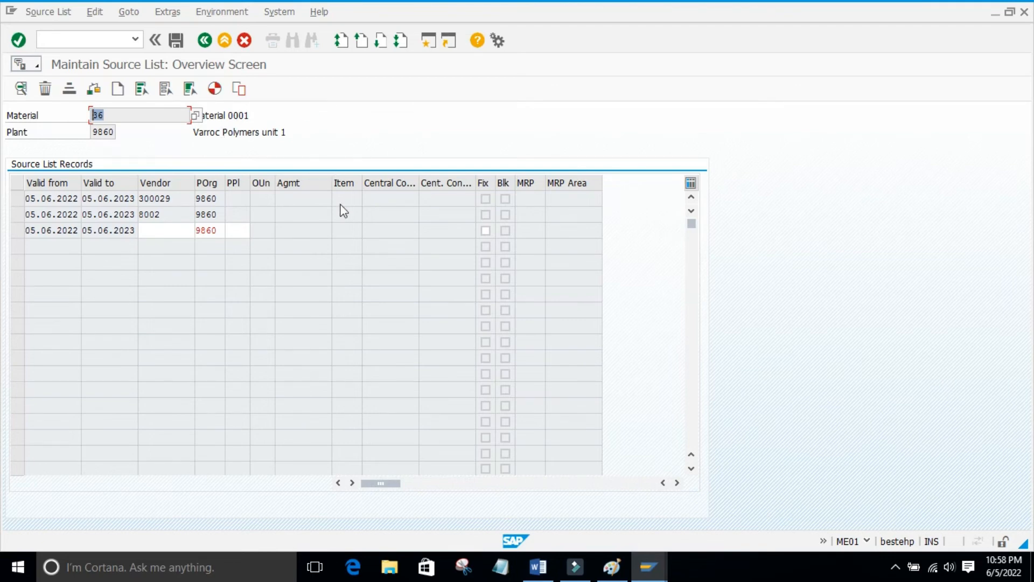
pyautogui.click(479, 202)
pyautogui.click(323, 131)
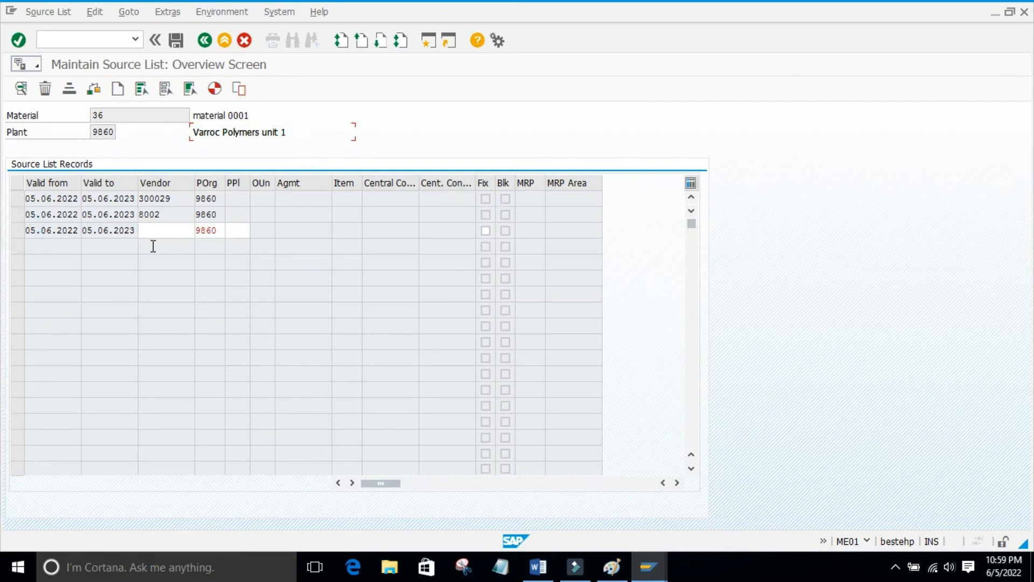
# - Validate the third source list record without a vendor and try to delete it
pyautogui.click(183, 228)
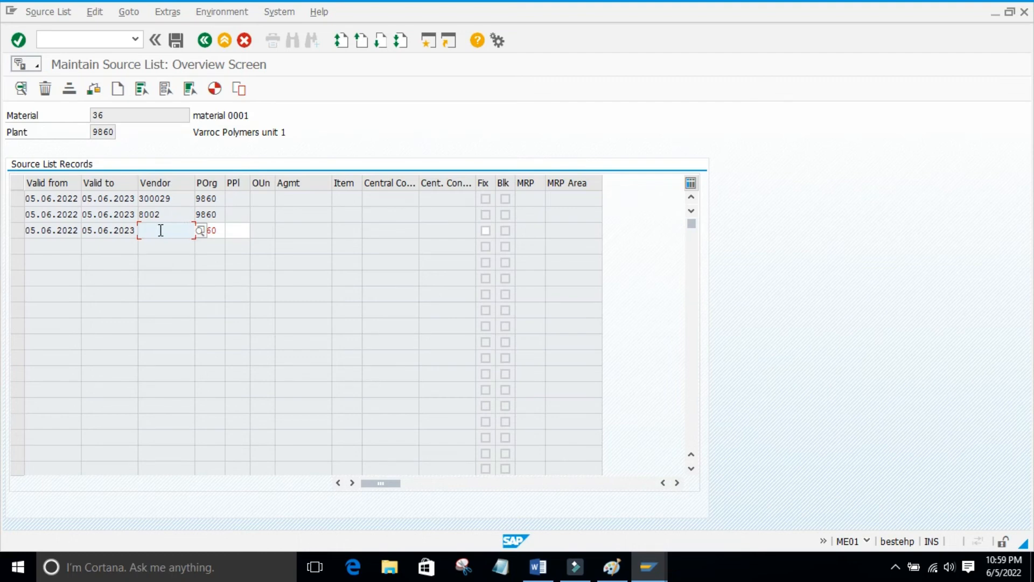
pyautogui.press('Return')
pyautogui.click(21, 233)
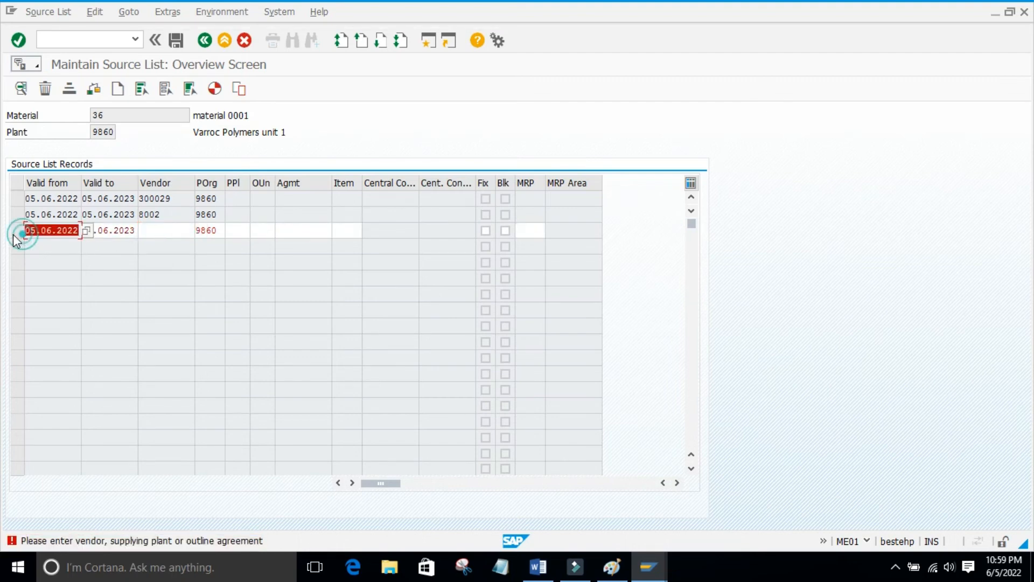
pyautogui.click(22, 234)
pyautogui.click(42, 86)
# - Search vendors by purchasing organization 9860 and assign the first VARROC_TEST_VENDOR_02 entry to the third source list record
pyautogui.click(183, 231)
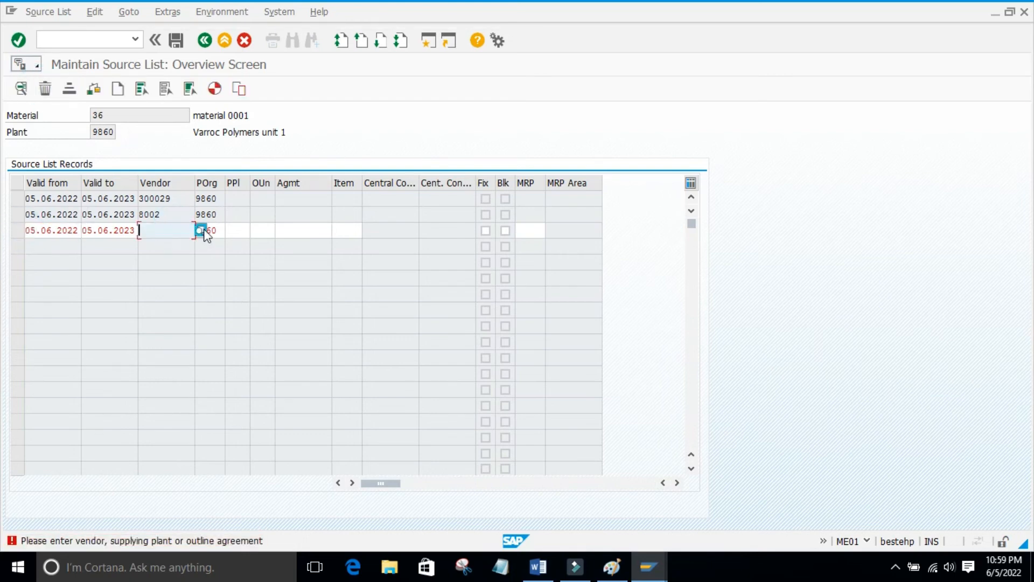
pyautogui.click(200, 231)
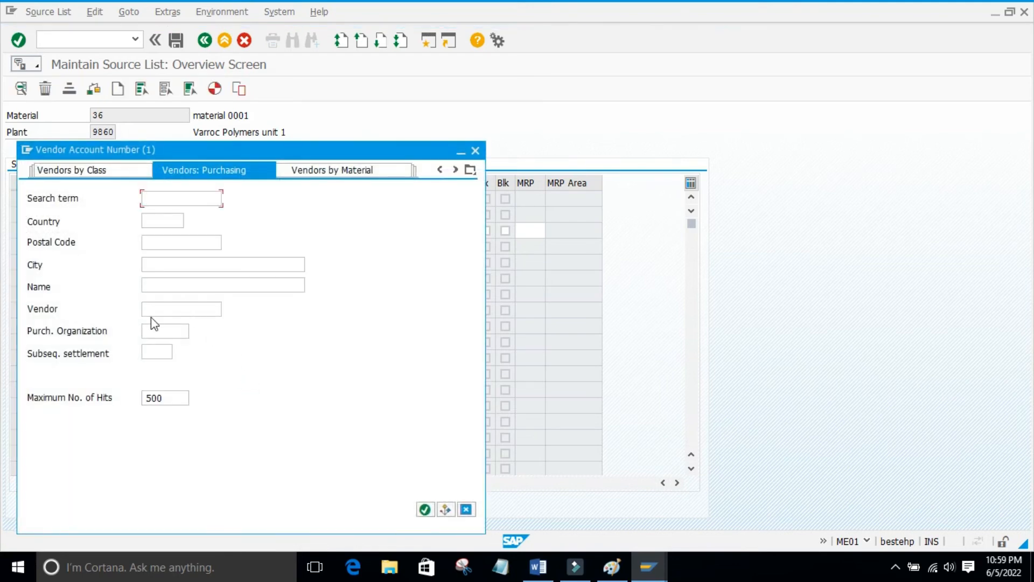
pyautogui.click(168, 307)
pyautogui.click(165, 330)
pyautogui.write('9860')
pyautogui.press('Return')
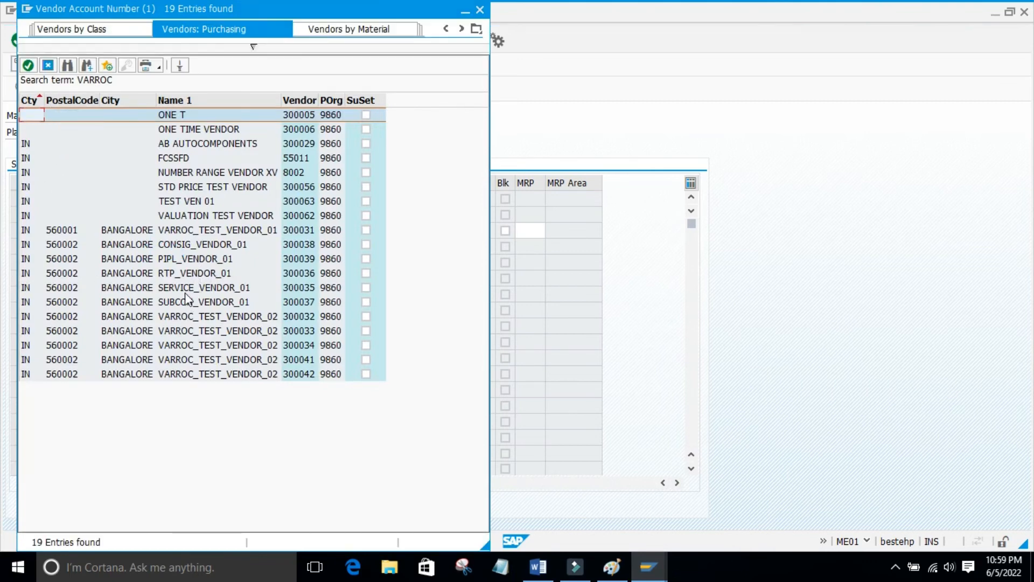
pyautogui.click(183, 316)
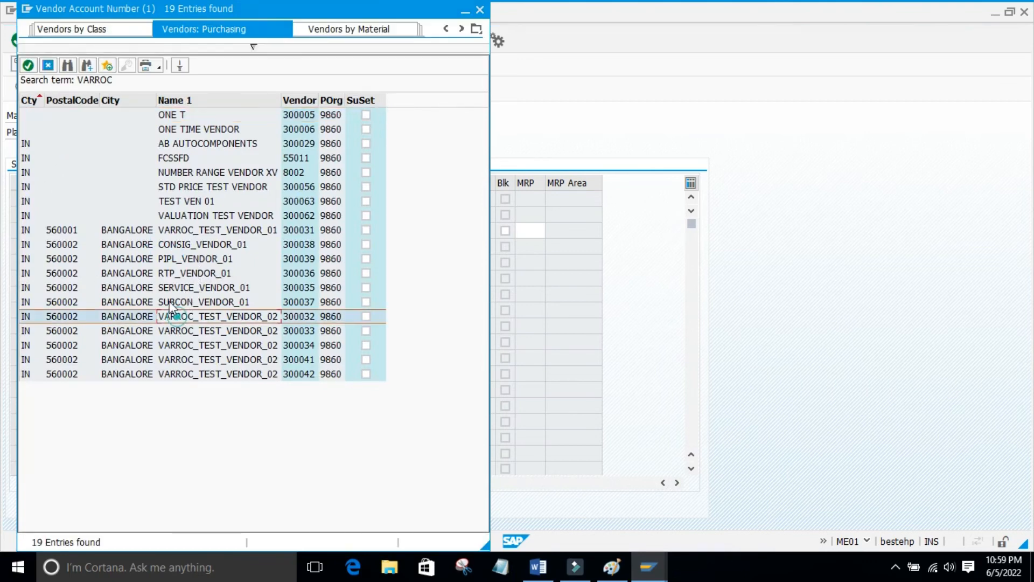
pyautogui.click(28, 66)
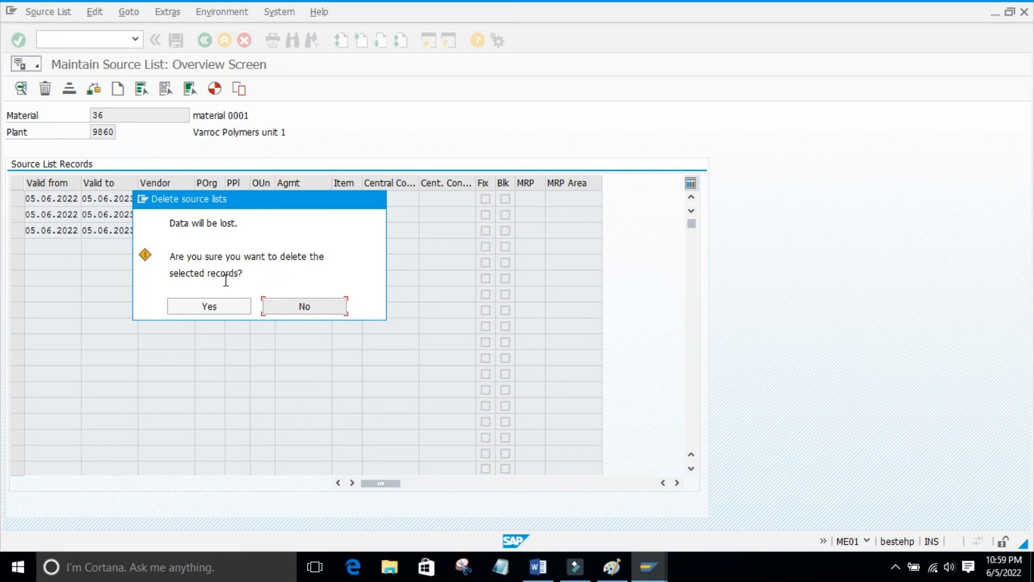
# - Delete the third source list record and save the source list
pyautogui.click(281, 303)
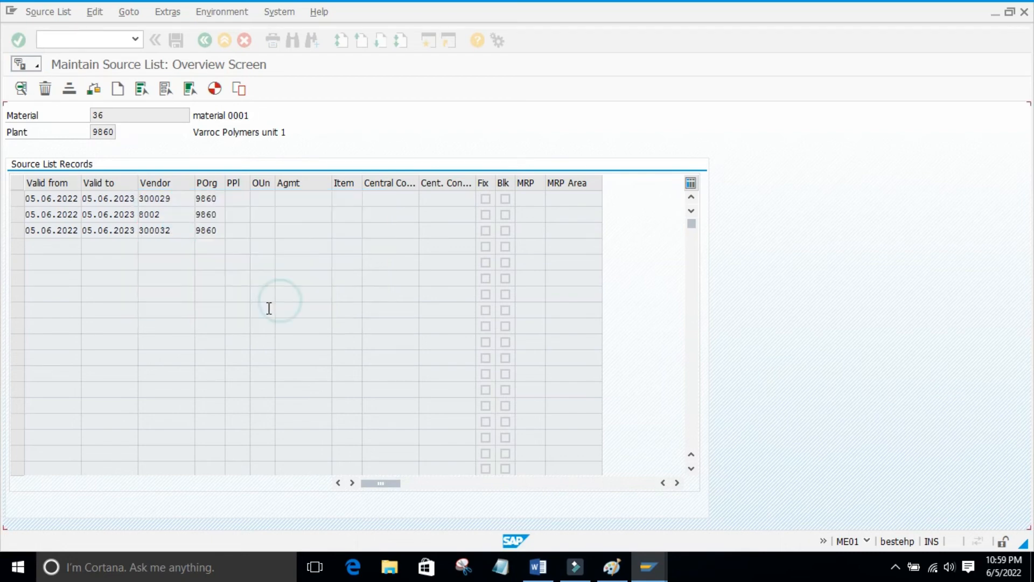
pyautogui.click(34, 92)
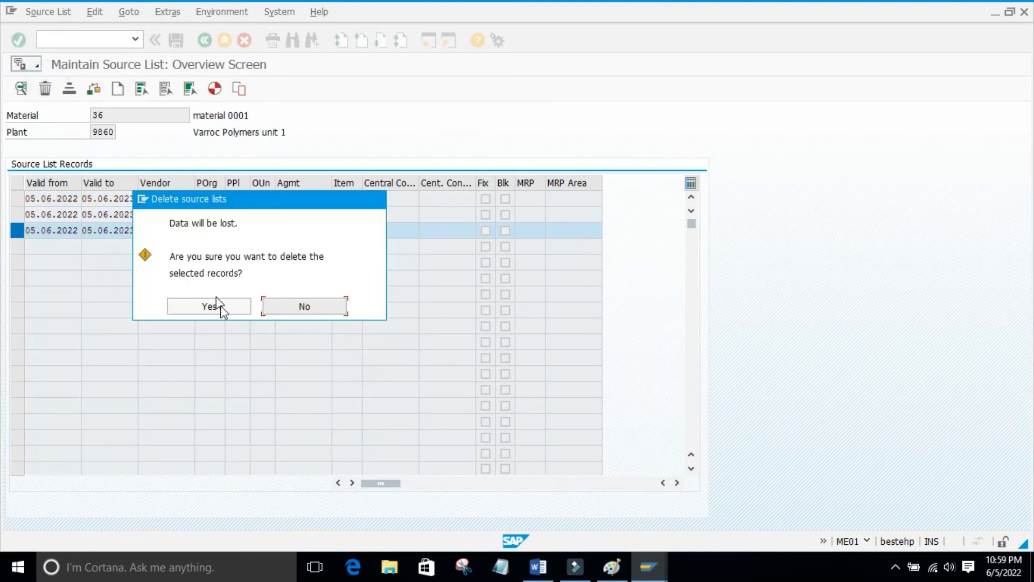
pyautogui.click(218, 306)
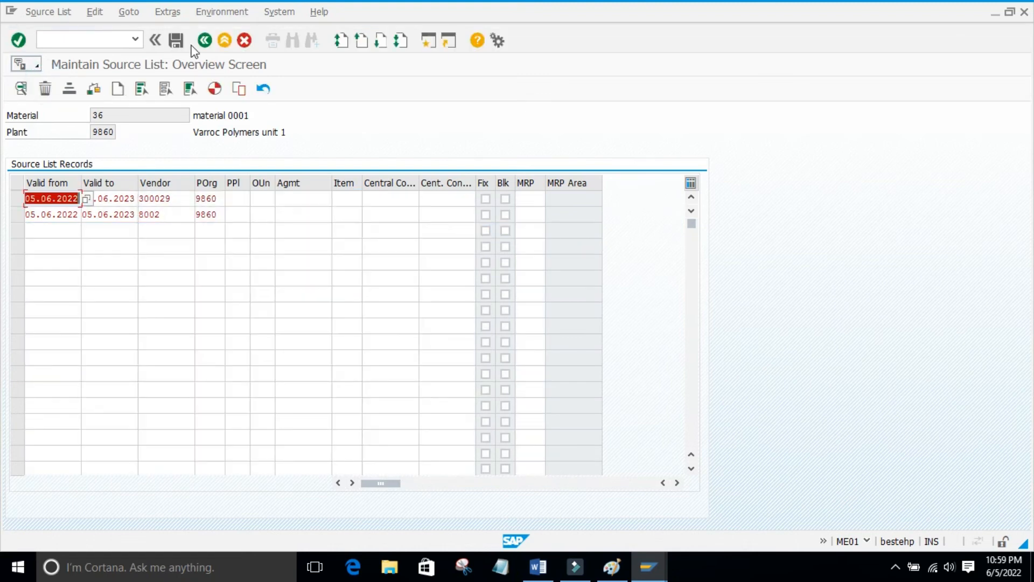
pyautogui.click(176, 40)
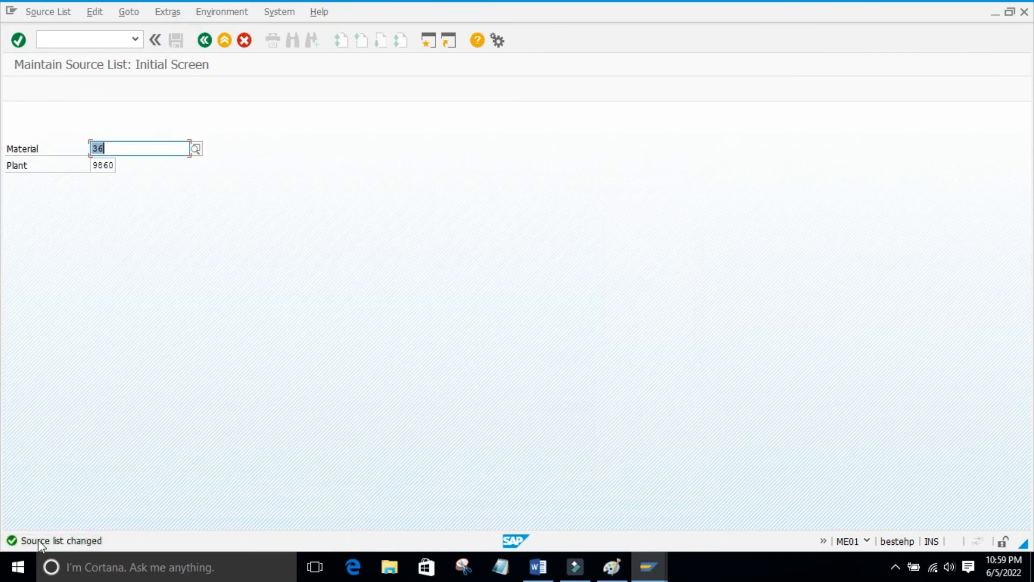
# - Switch to the Word notes and review the T codes ME01 for maintaining and ME03 for displaying a source list
pyautogui.click(273, 312)
pyautogui.click(537, 566)
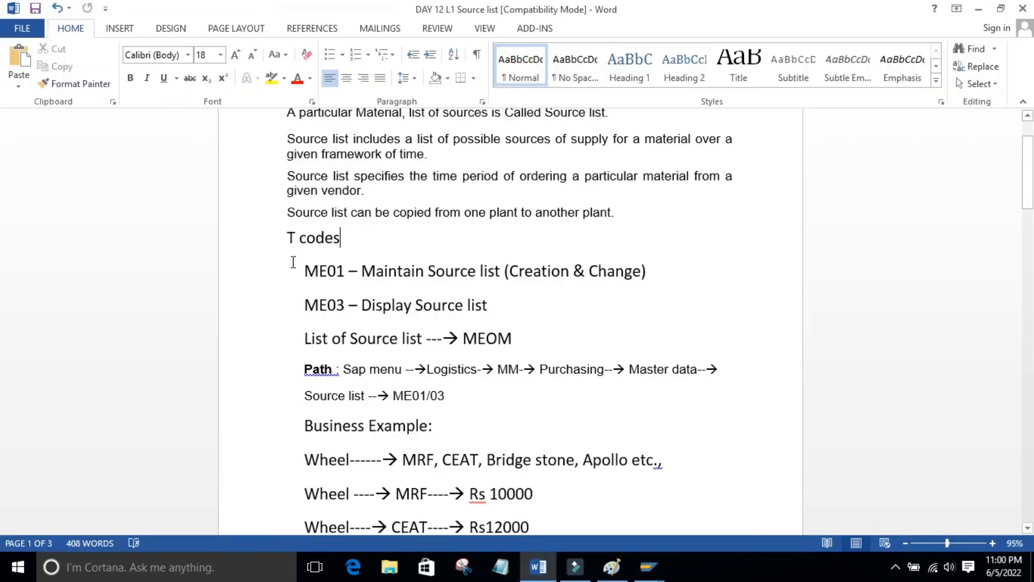
pyautogui.moveTo(304, 269); pyautogui.dragTo(358, 271)
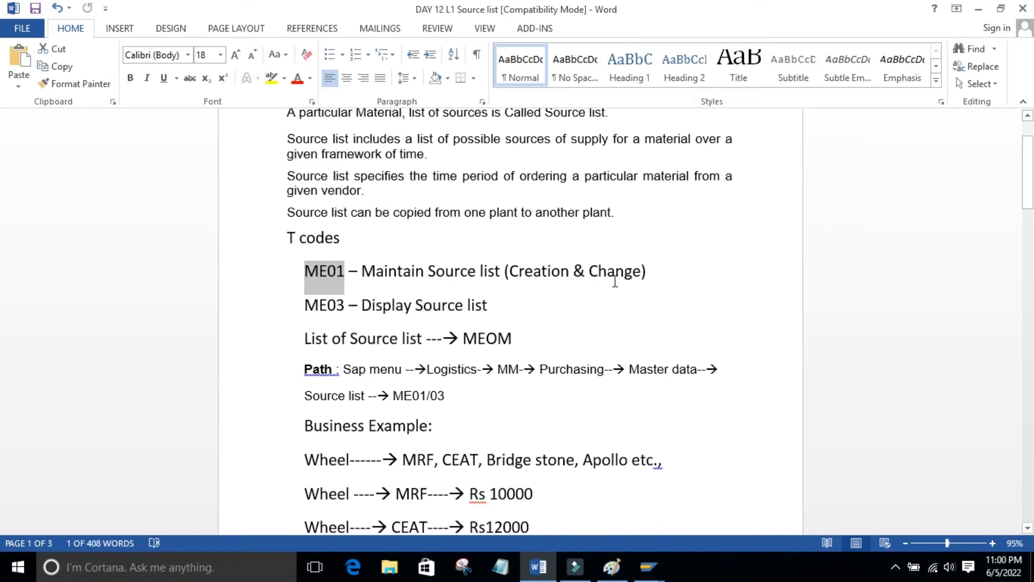
pyautogui.moveTo(511, 271); pyautogui.dragTo(642, 272)
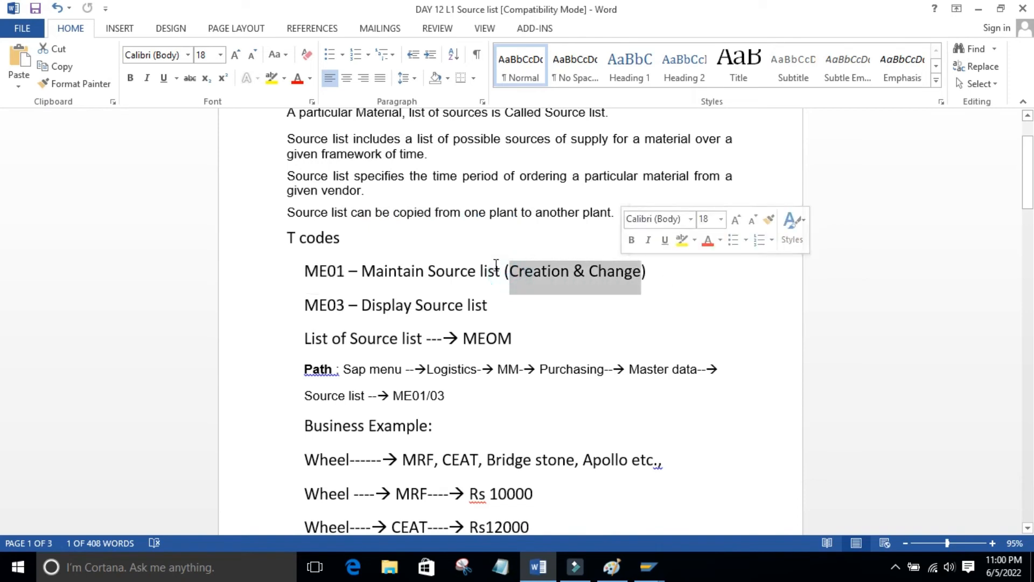
pyautogui.moveTo(345, 271); pyautogui.dragTo(305, 275)
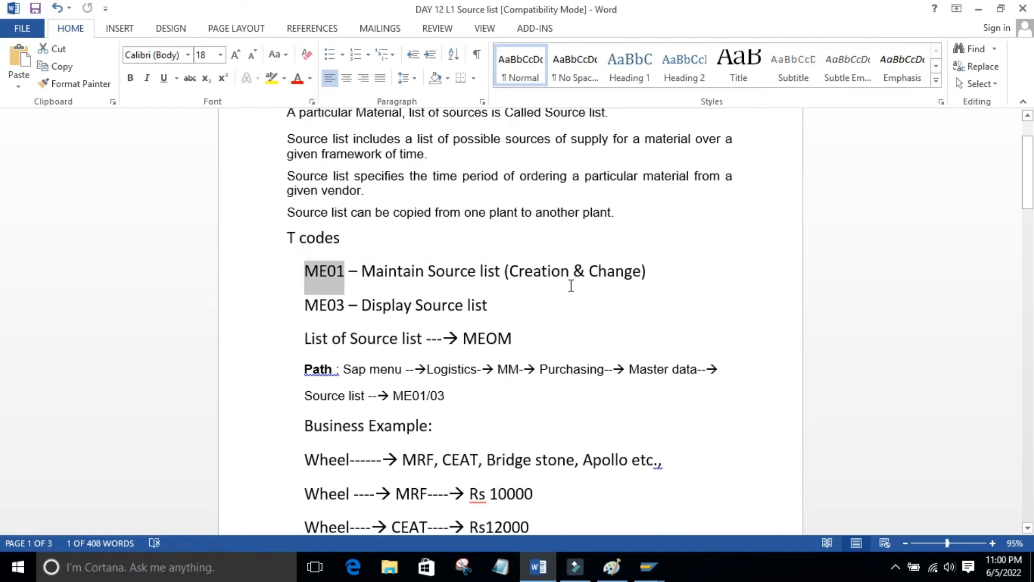
pyautogui.moveTo(305, 302); pyautogui.dragTo(490, 300)
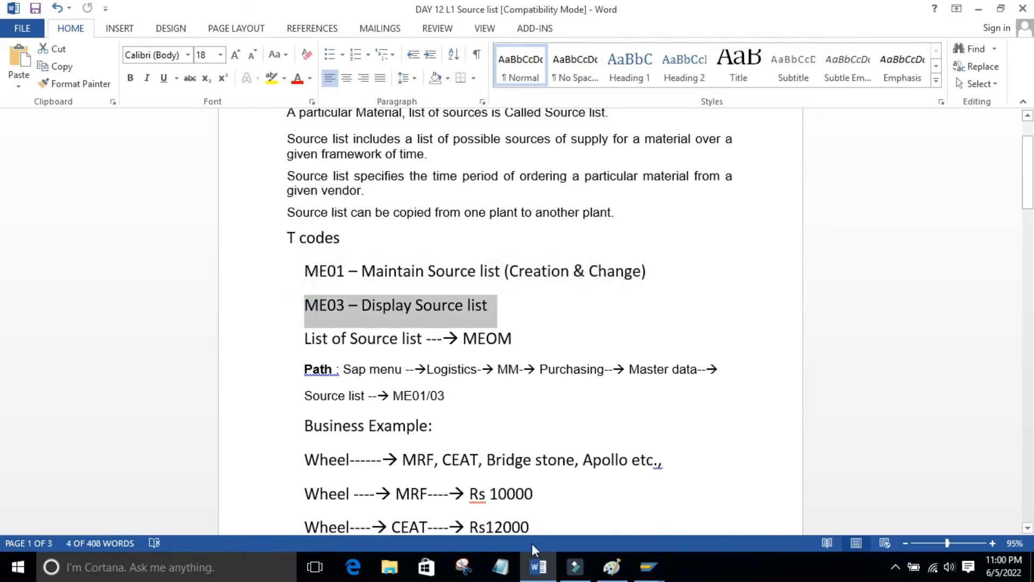
# - Return to SAP and display the source list of material 36 in plant 9860 with transaction ME03
pyautogui.moveTo(650, 577)
pyautogui.click(664, 512)
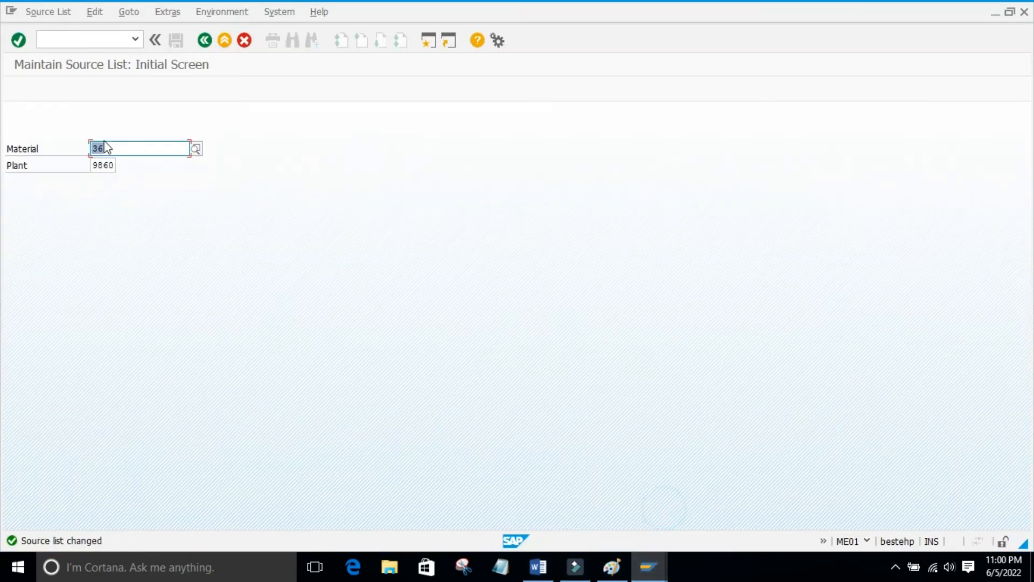
pyautogui.click(56, 38)
pyautogui.write('/nme03')
pyautogui.press('Return')
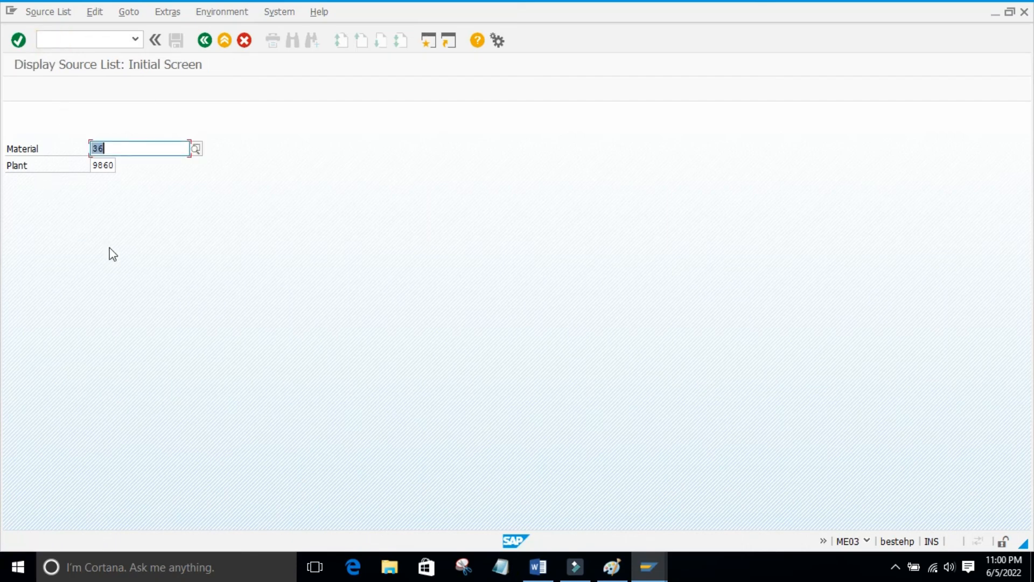
pyautogui.press('Return')
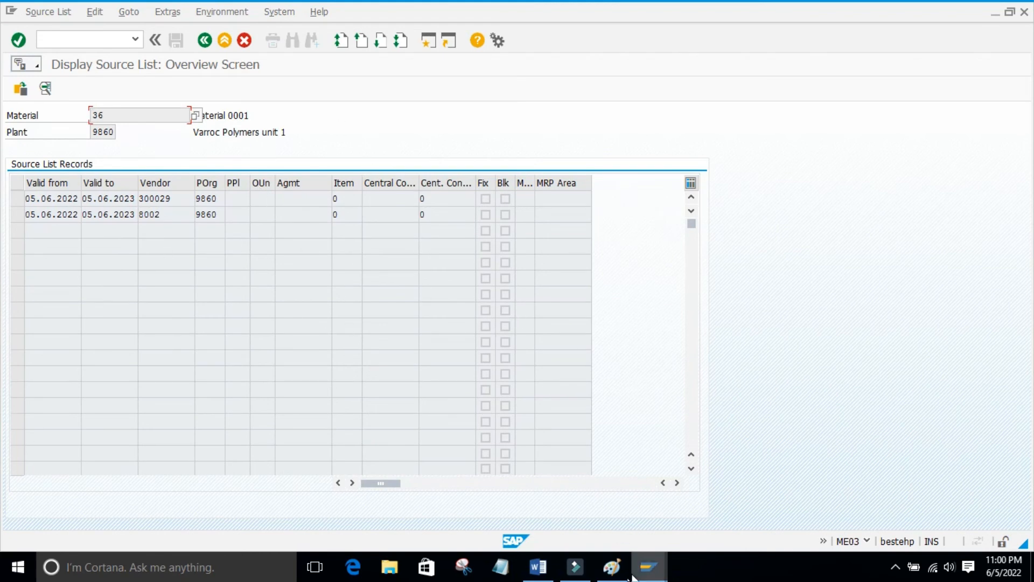
# - Switch to the Word notes and check the T code for the list of source lists, MEOM
pyautogui.click(538, 566)
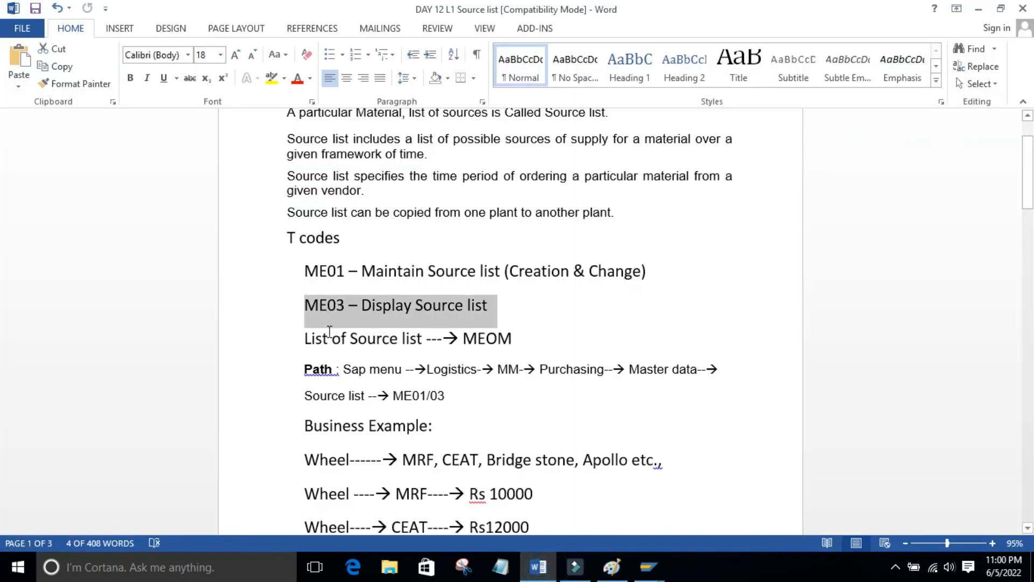
pyautogui.moveTo(299, 341); pyautogui.dragTo(498, 342)
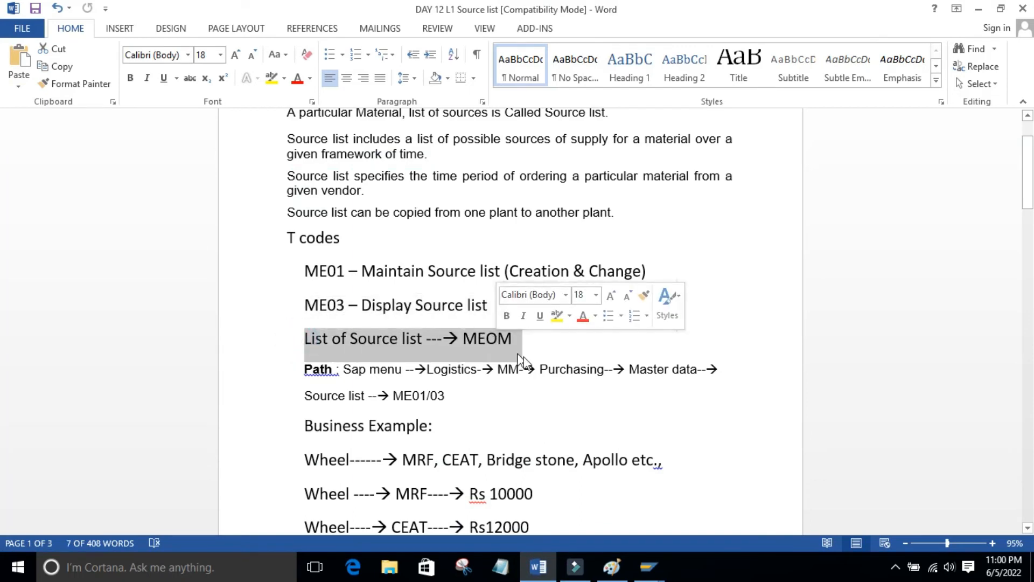
pyautogui.click(537, 404)
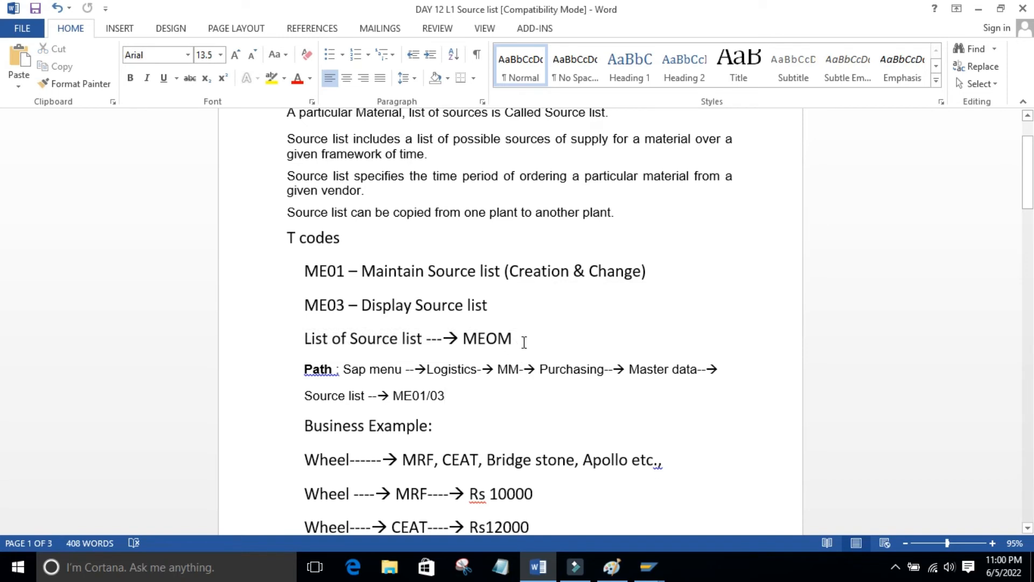
pyautogui.click(594, 416)
# - Return to SAP and try to open the list of source lists with transaction MEOM
pyautogui.click(653, 567)
pyautogui.click(676, 481)
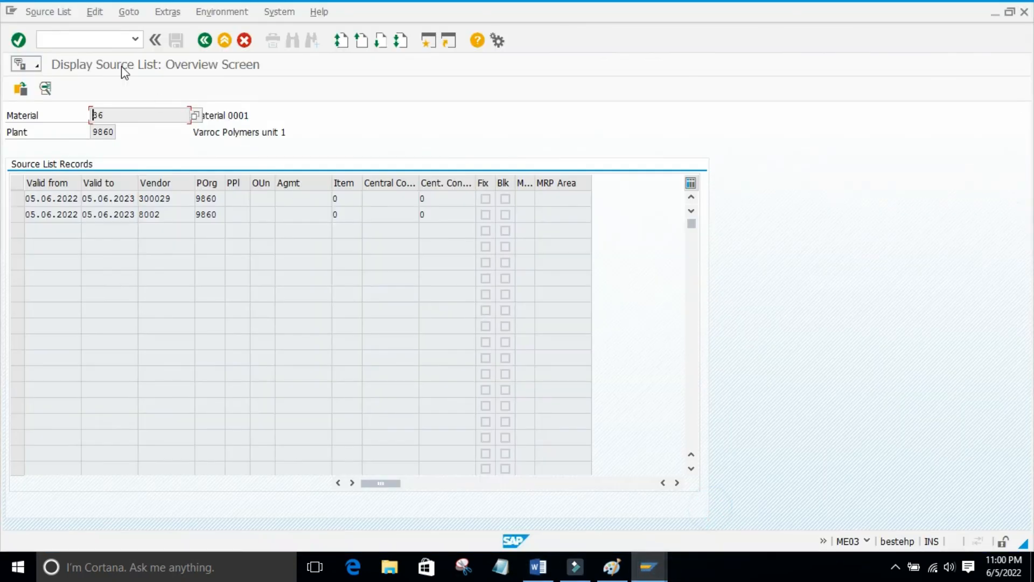
pyautogui.click(79, 44)
pyautogui.write('/nmeom')
pyautogui.press('Return')
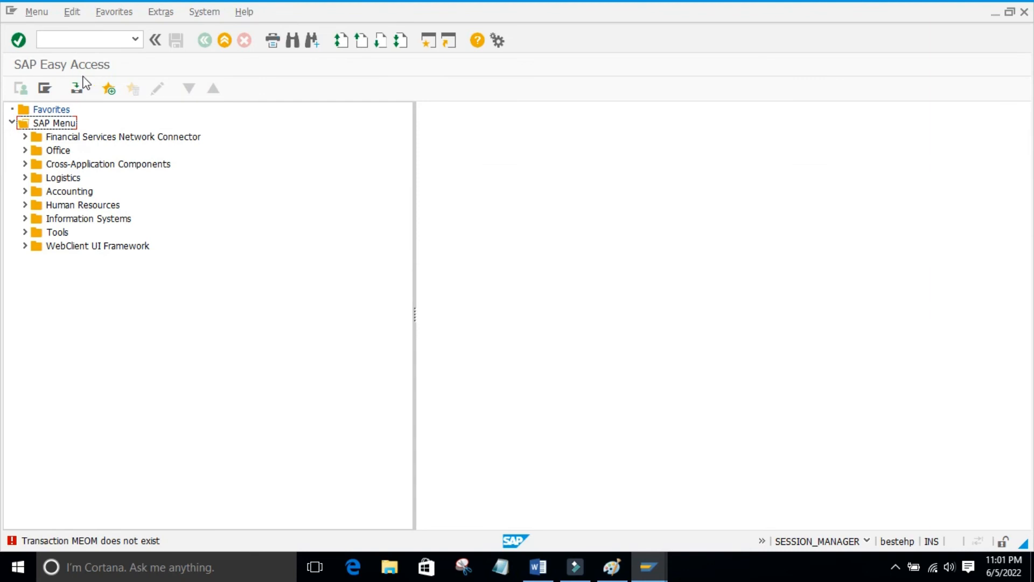
# - Open the Source List for Material report with transaction ME0M
pyautogui.click(50, 38)
pyautogui.write('/nme')
pyautogui.press('Return')
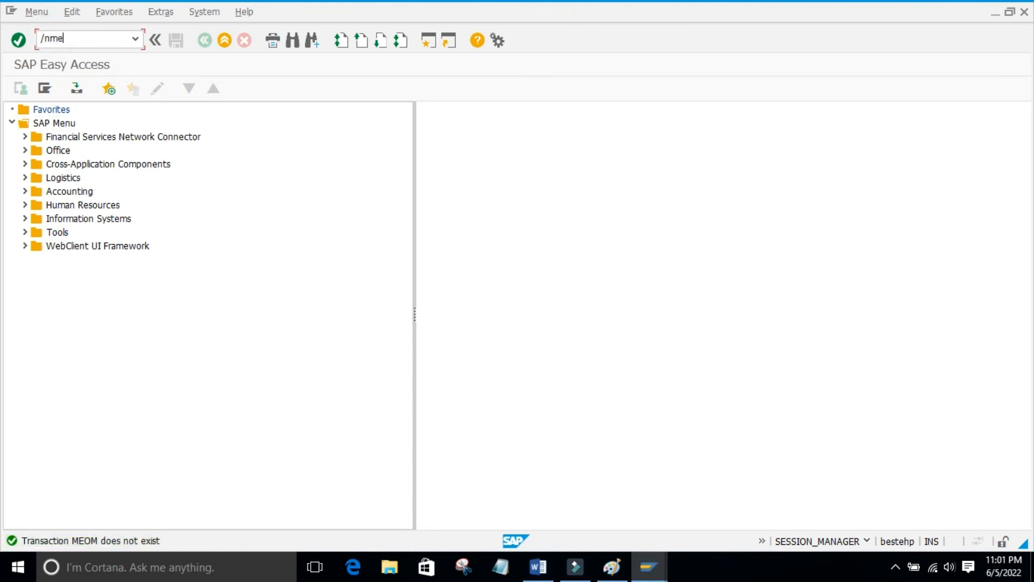
pyautogui.press('Return')
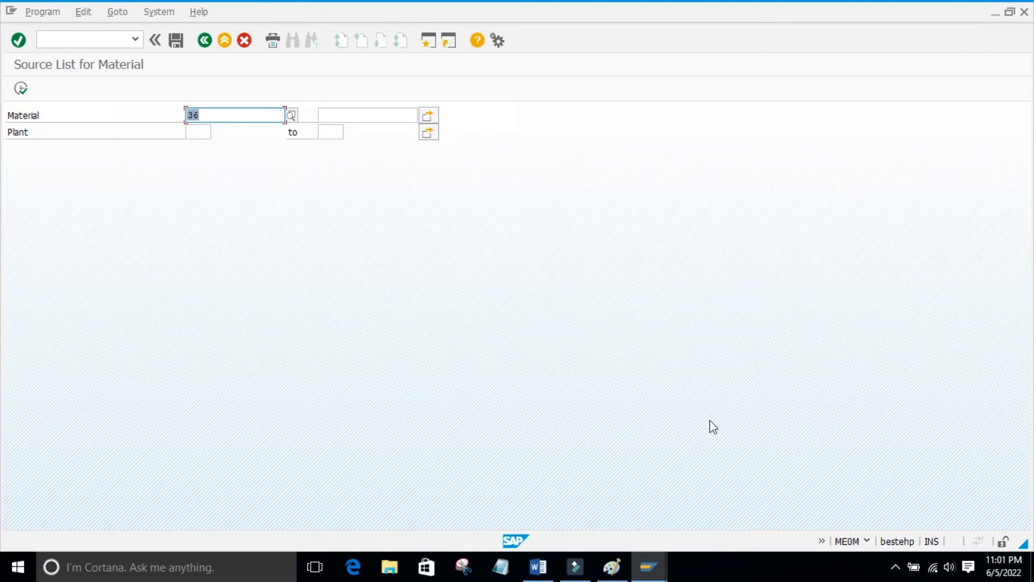
# - Set the plant to 9860 and run the source list report for material 36
pyautogui.click(280, 205)
pyautogui.click(201, 132)
pyautogui.write('9')
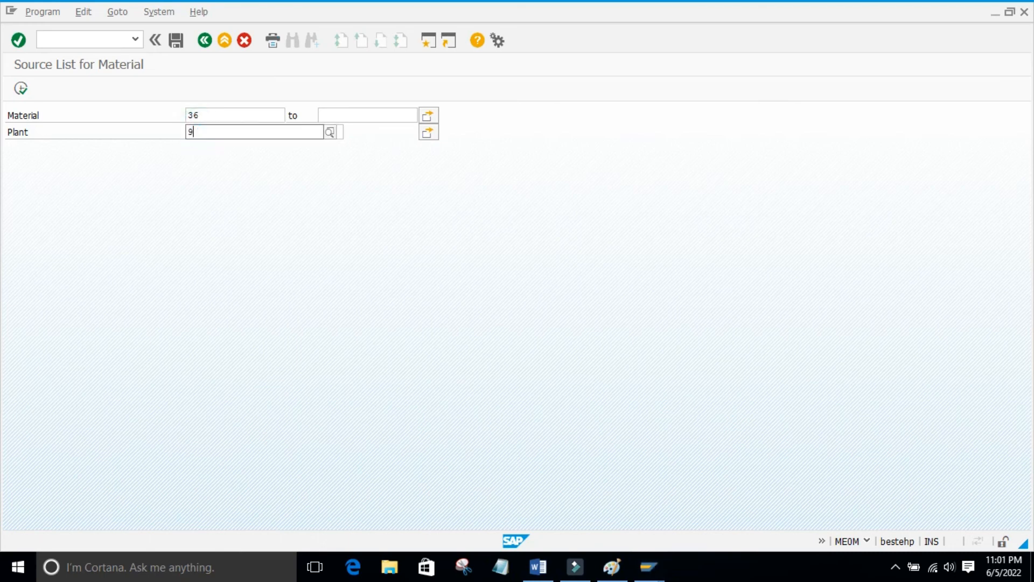
pyautogui.write('86+0')
pyautogui.press('BackSpace')
pyautogui.press('BackSpace')
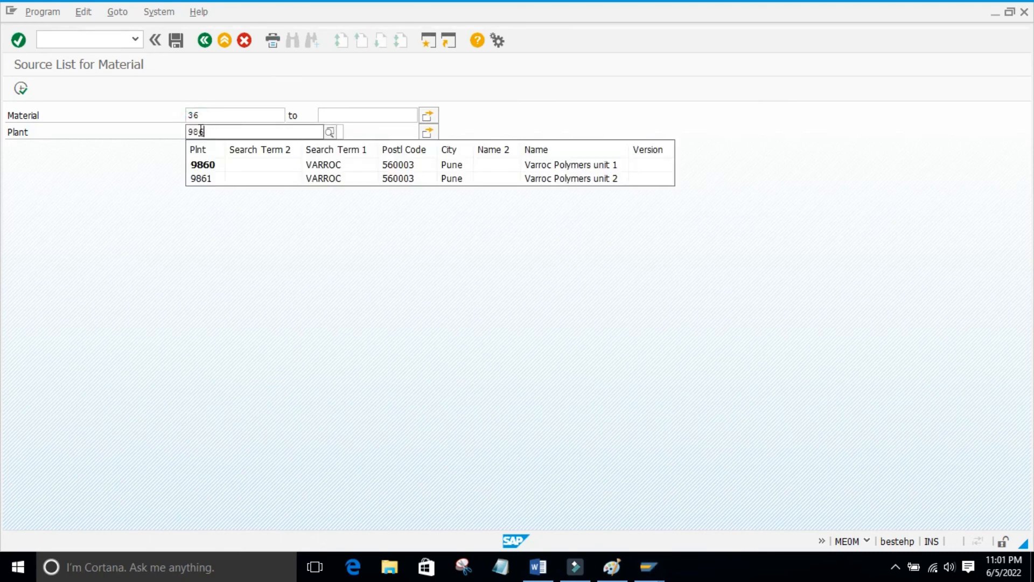
pyautogui.click(203, 163)
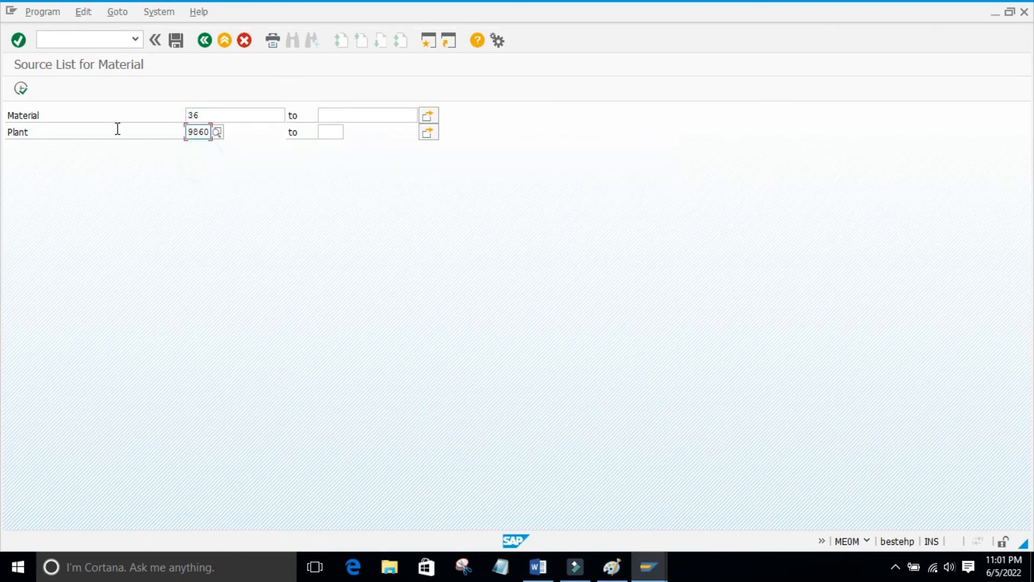
pyautogui.click(21, 88)
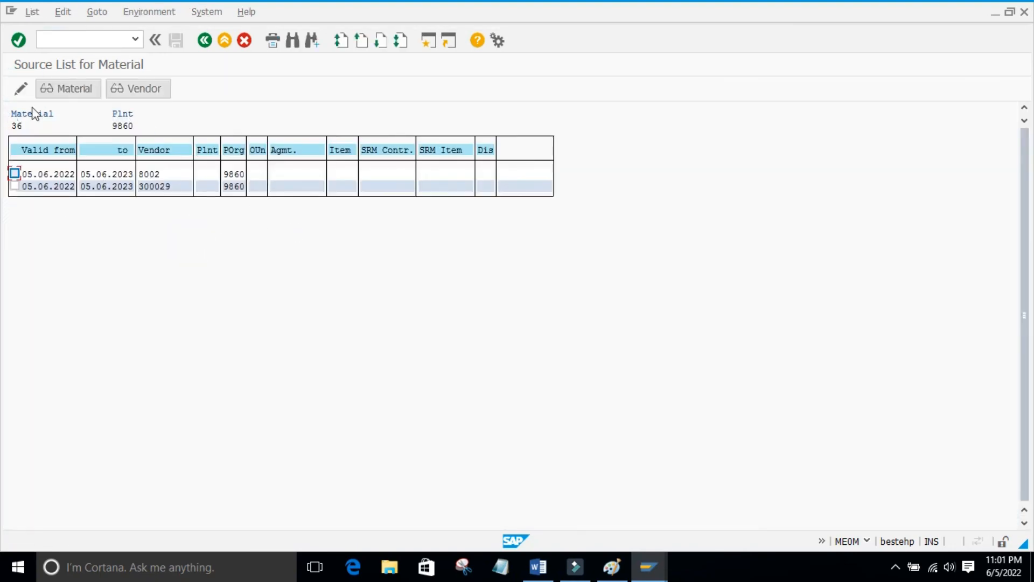
pyautogui.click(138, 245)
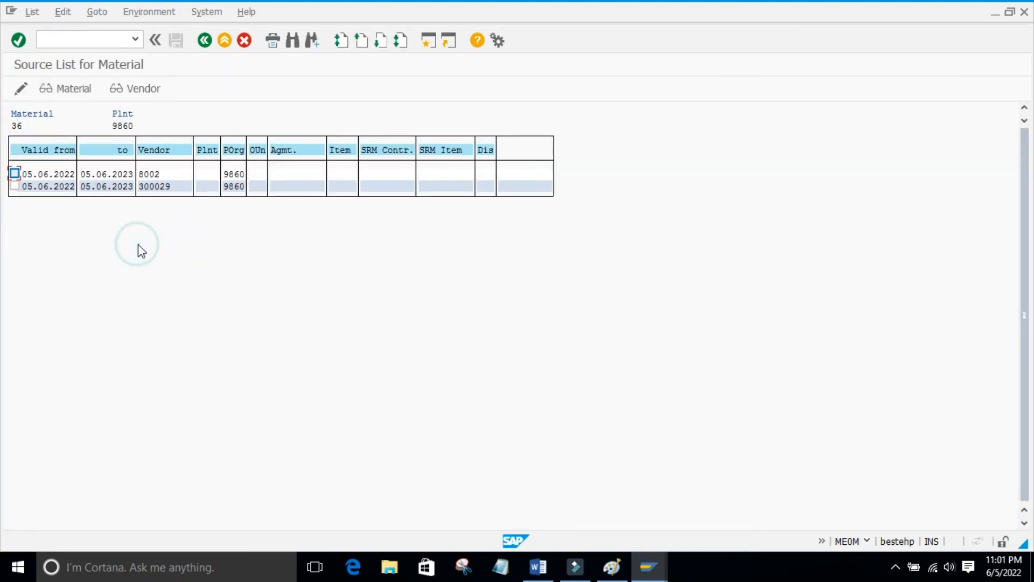
pyautogui.click(198, 260)
# - Go back to the report's selection screen, run the source list report again, and return to the selection
pyautogui.click(205, 40)
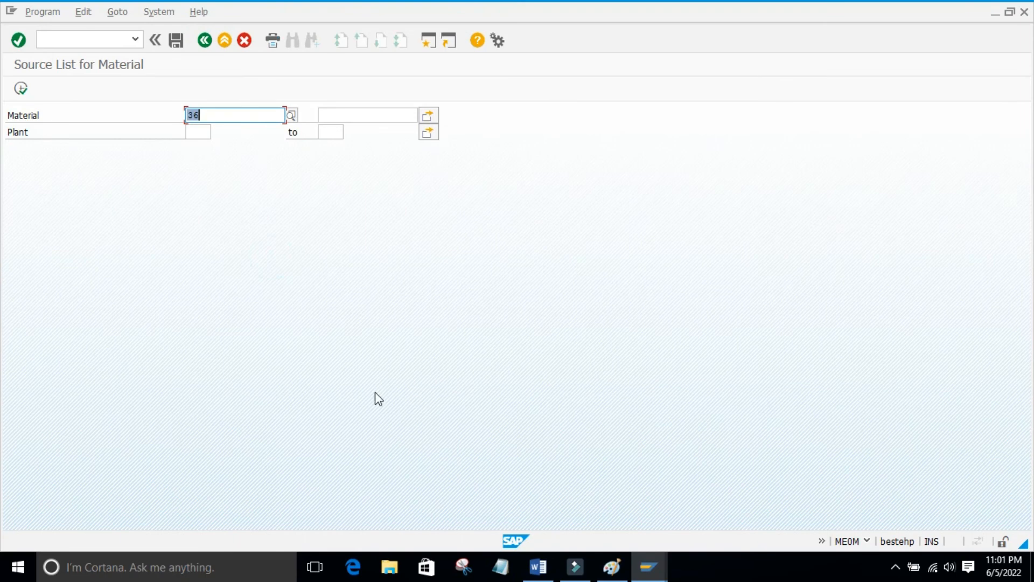
pyautogui.press('F8')
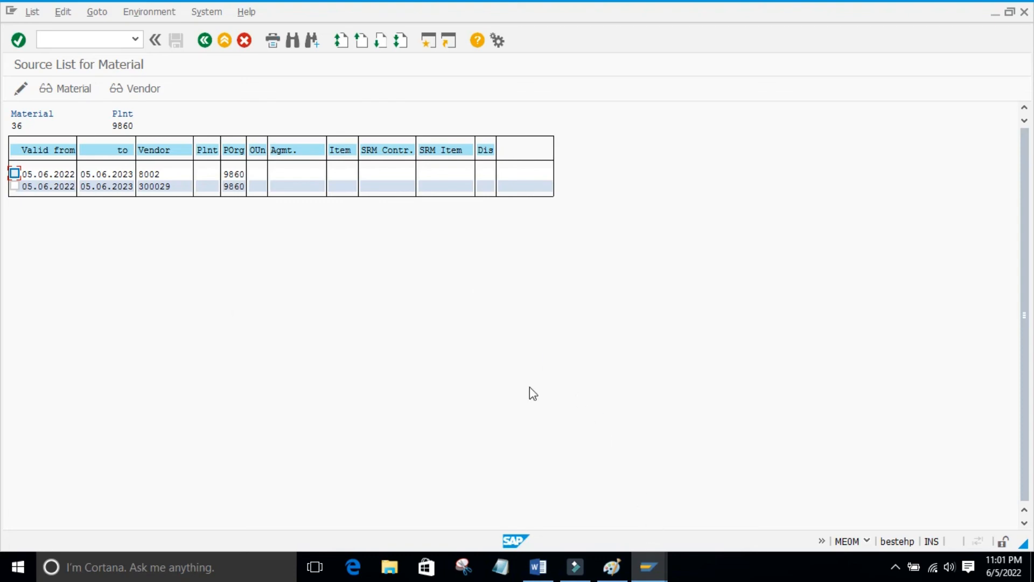
pyautogui.click(205, 40)
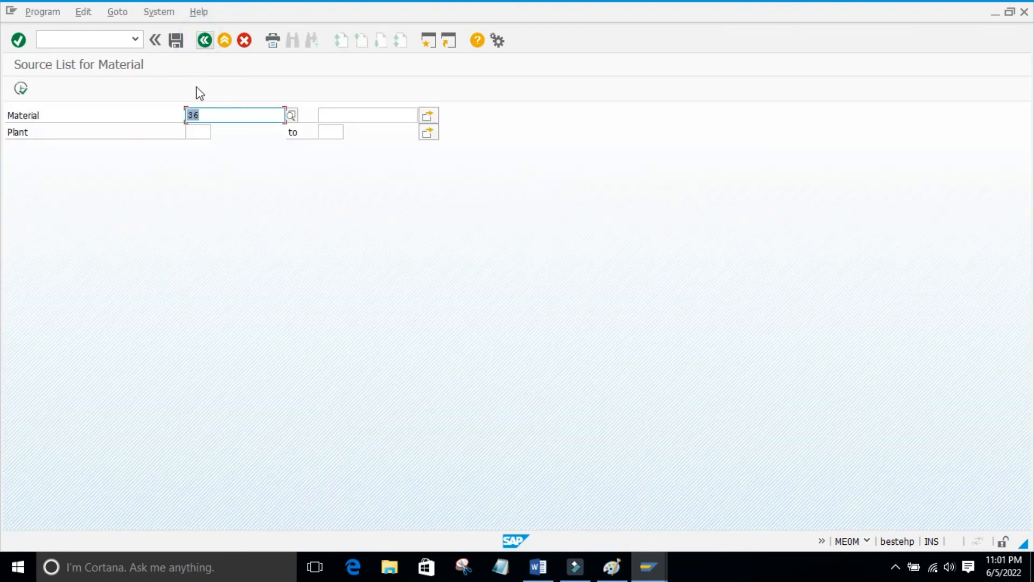
# - Switch to the Word notes, correct the list of source list T code to ME0M, and highlight the SAP menu path below it
pyautogui.click(538, 566)
pyautogui.click(497, 338)
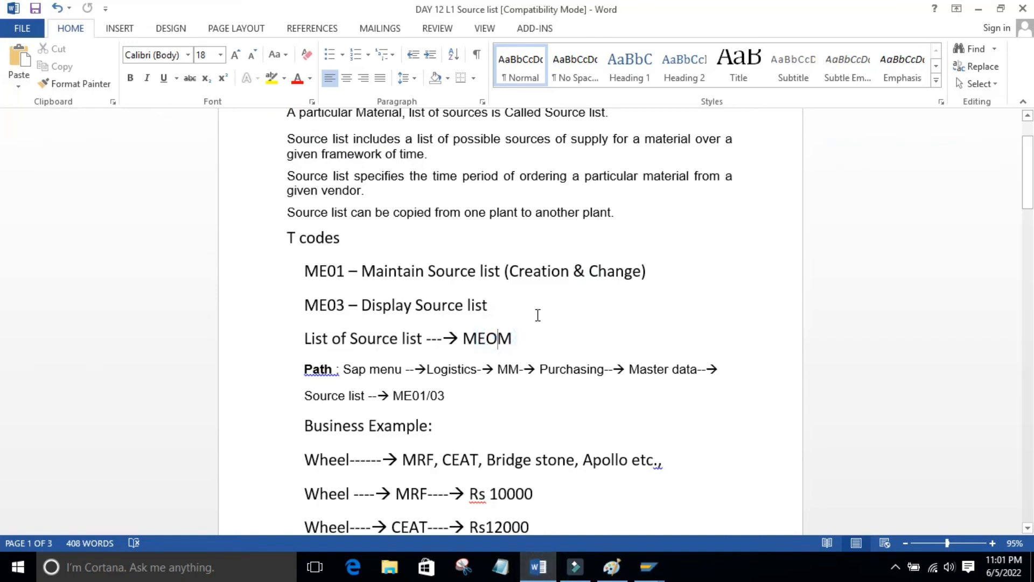
pyautogui.press('BackSpace')
pyautogui.write('0')
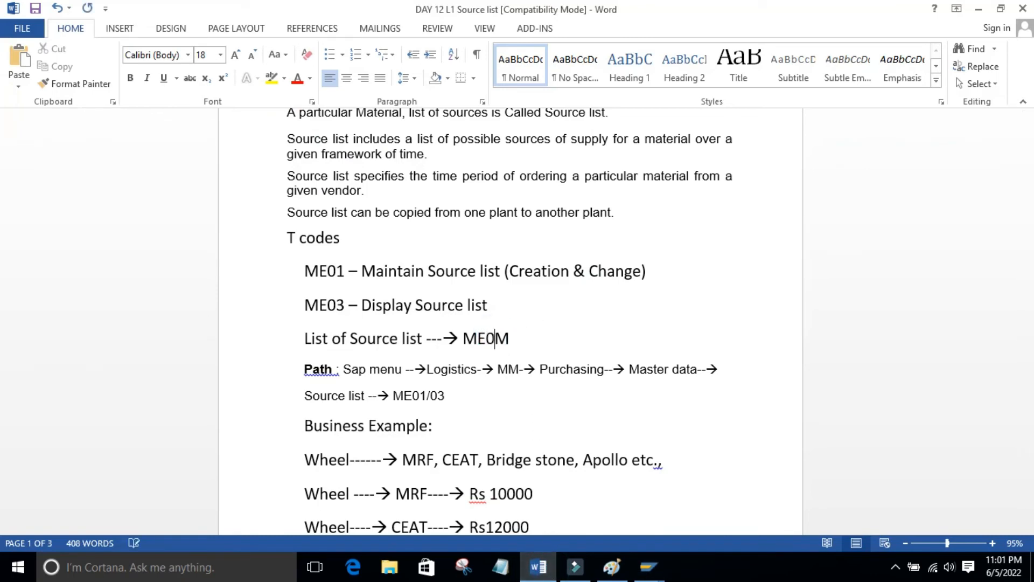
pyautogui.click(512, 419)
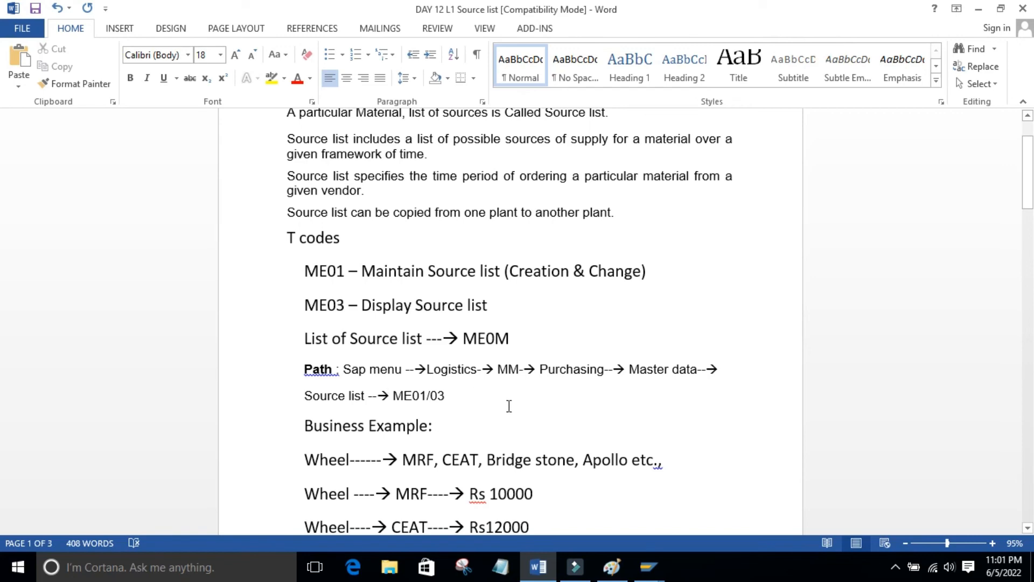
pyautogui.moveTo(457, 394); pyautogui.dragTo(293, 386)
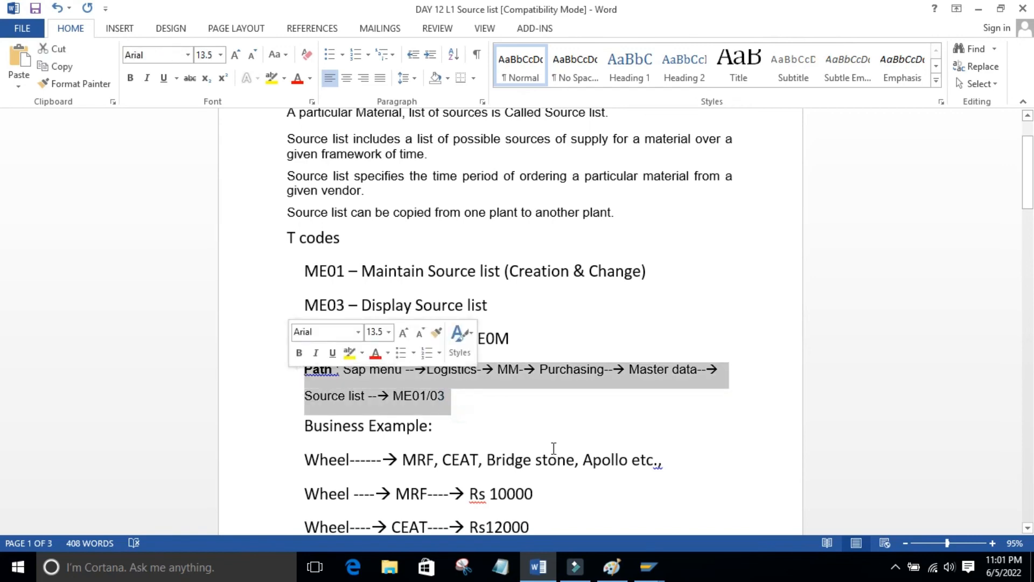
# - Return to SAP and leave the source list report for the SAP Easy Access screen with /n
pyautogui.moveTo(646, 560)
pyautogui.click(696, 508)
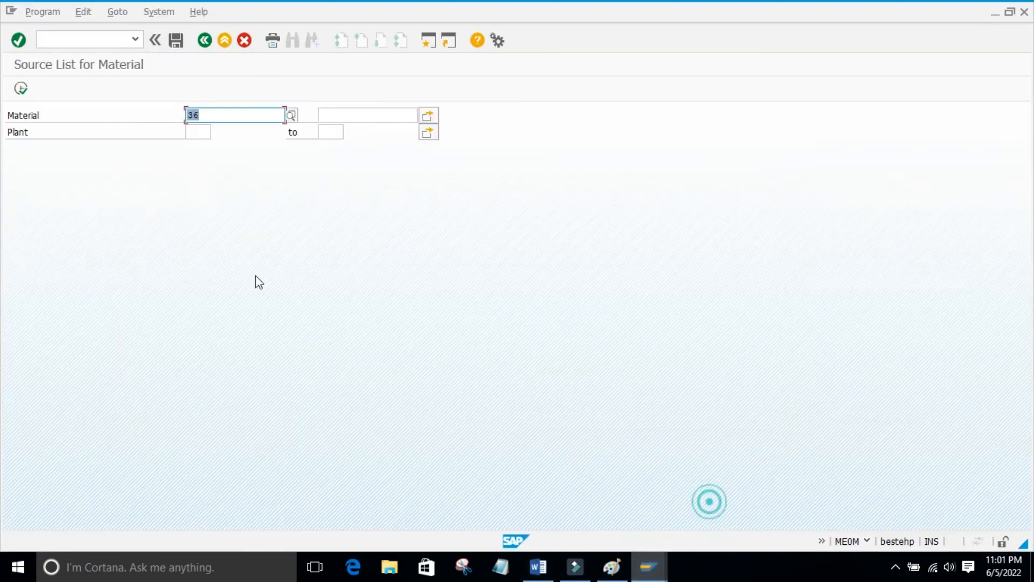
pyautogui.click(93, 33)
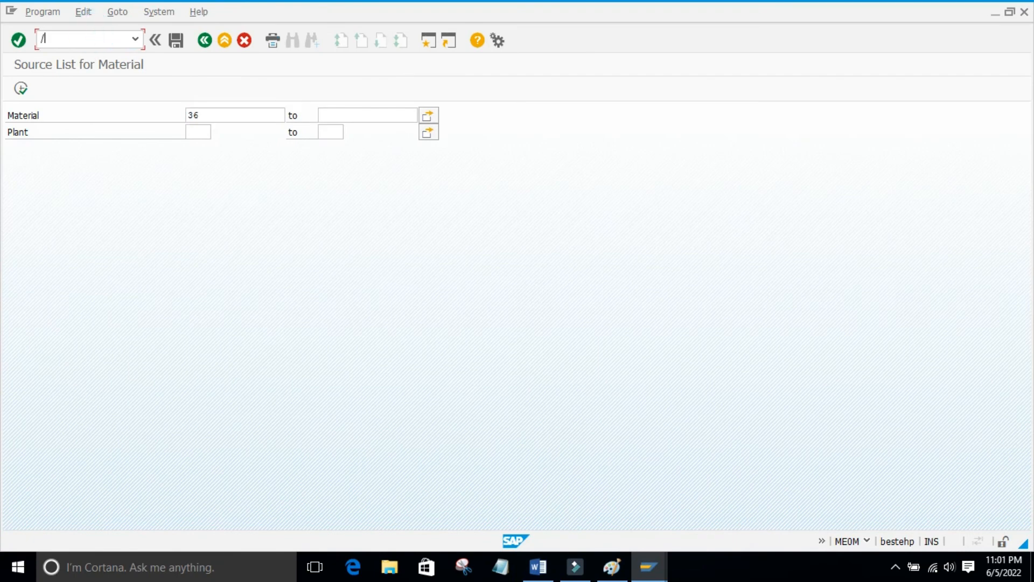
pyautogui.write('/n')
pyautogui.press('Return')
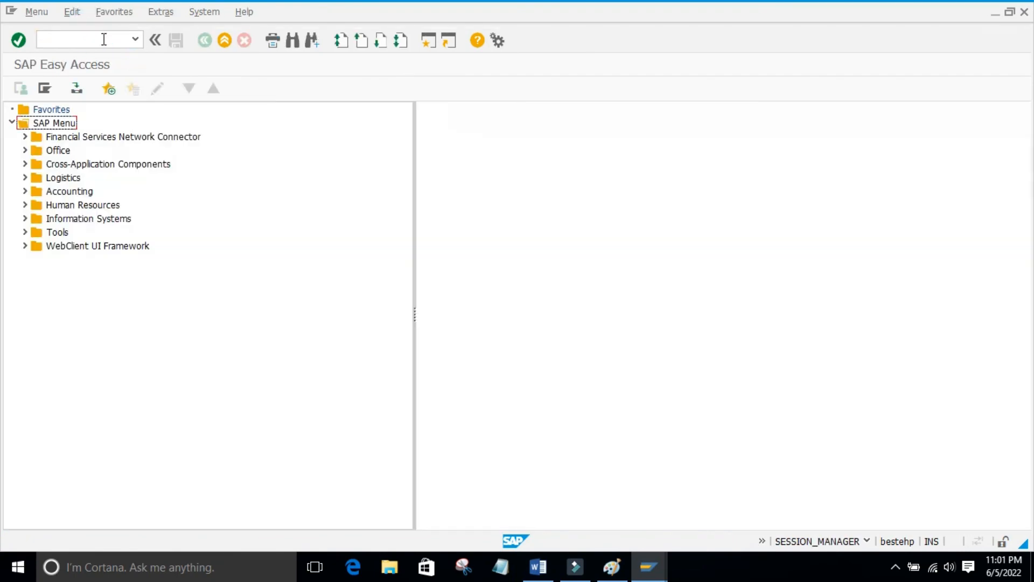
# - Expand the Logistics, Materials Management and Purchasing folders in the SAP Menu tree
pyautogui.click(26, 178)
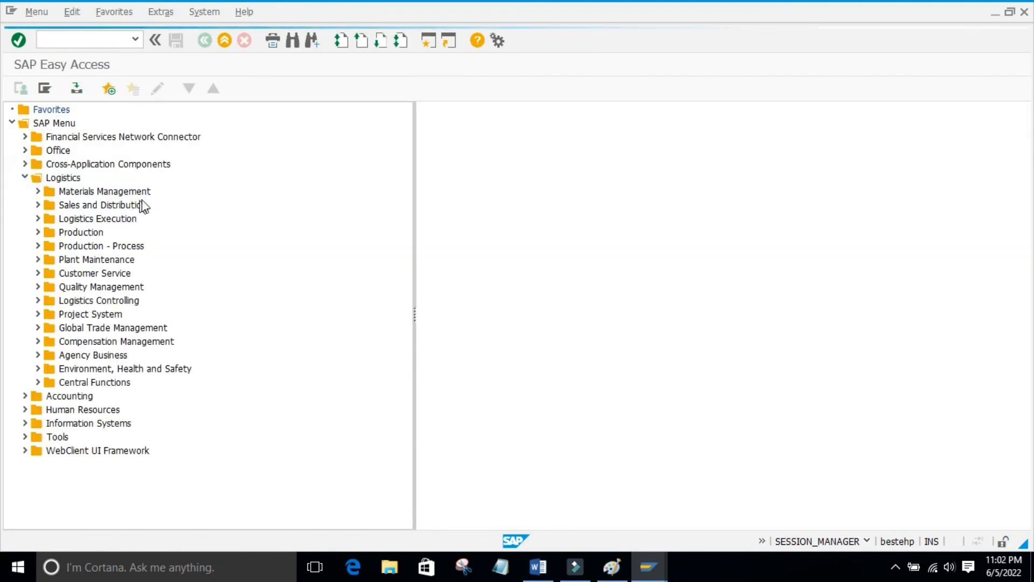
pyautogui.click(37, 191)
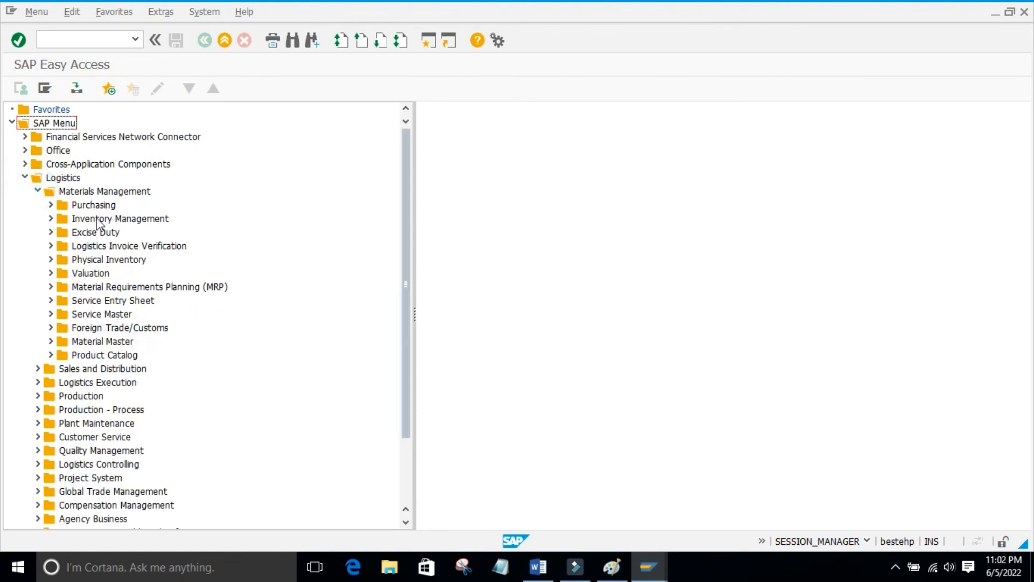
pyautogui.click(51, 340)
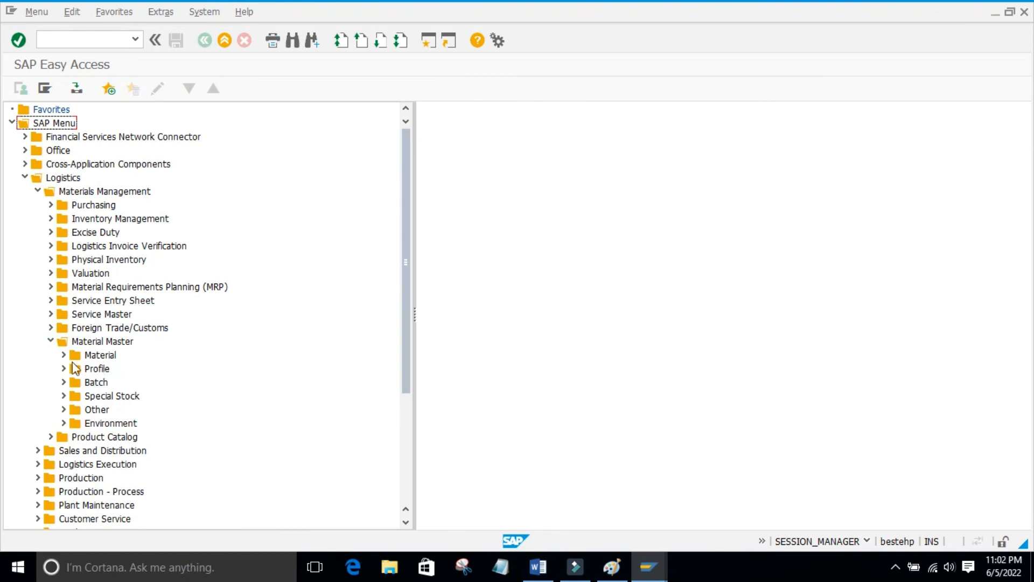
pyautogui.click(48, 340)
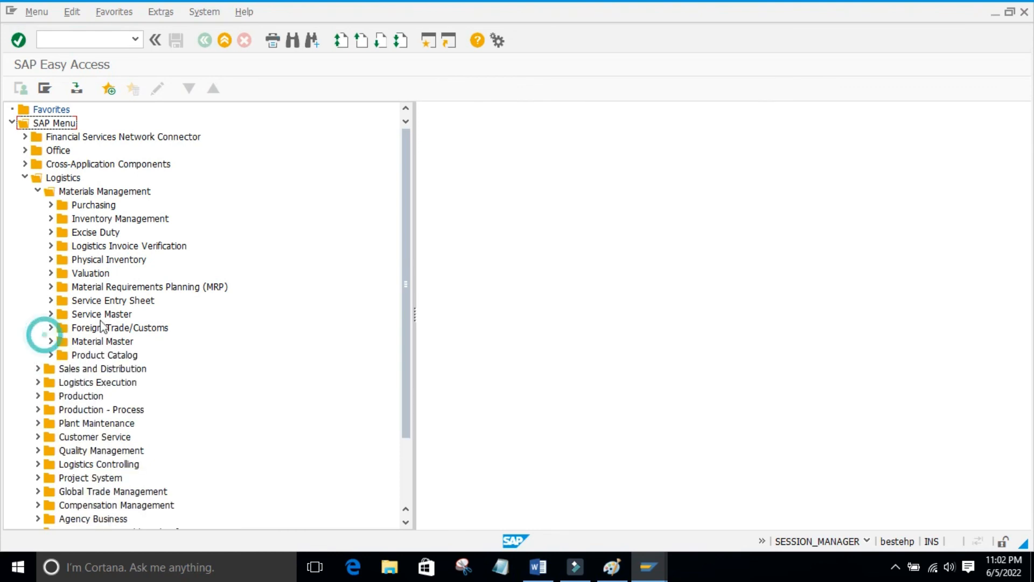
pyautogui.click(51, 204)
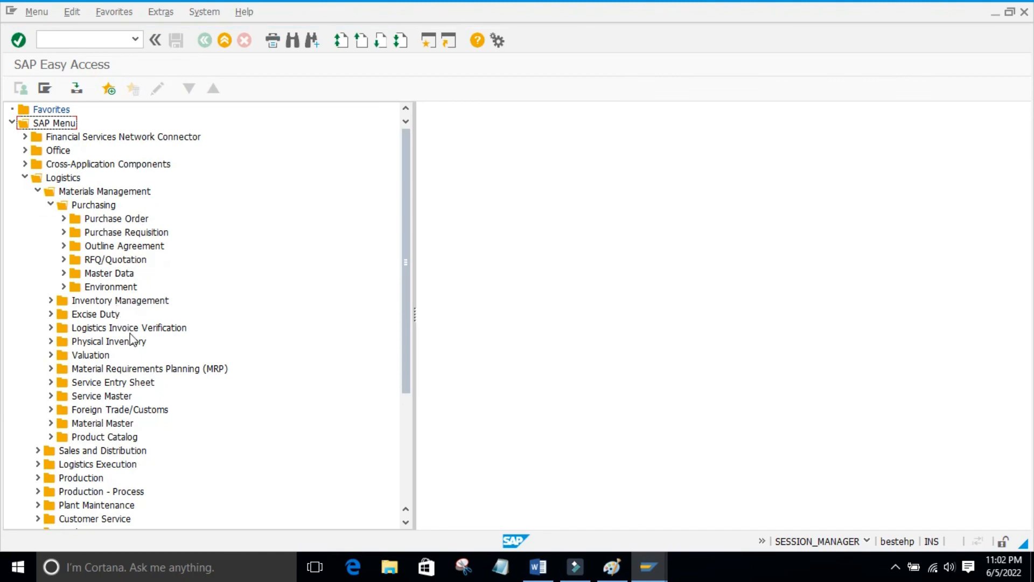
# - Switch to the Word notes and check the Master data part of the source list menu path
pyautogui.click(537, 567)
pyautogui.click(545, 411)
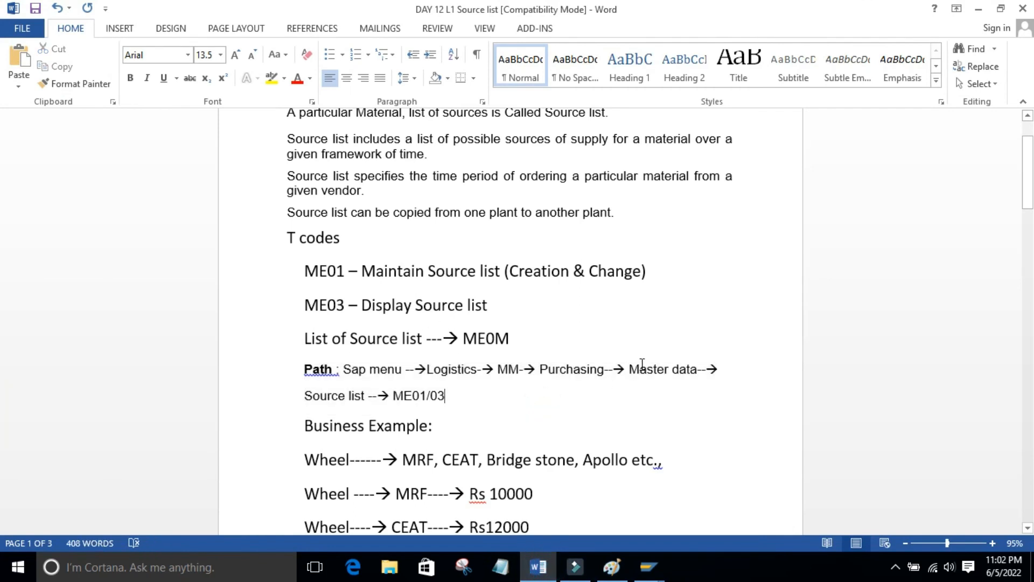
pyautogui.moveTo(626, 370); pyautogui.dragTo(697, 370)
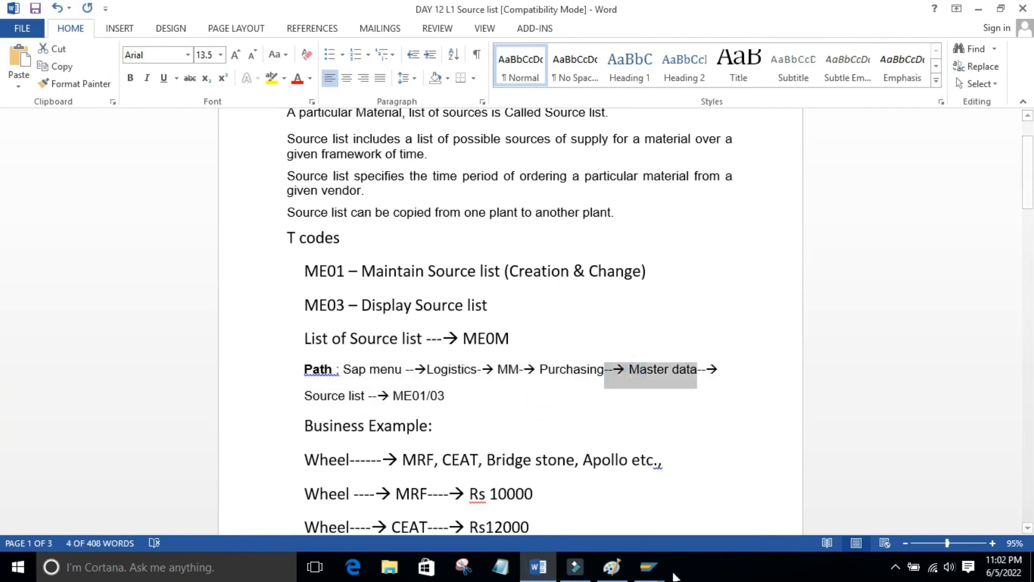
# - Return to SAP and expand Master Data and its Source List folder under Purchasing
pyautogui.moveTo(645, 569)
pyautogui.click(723, 515)
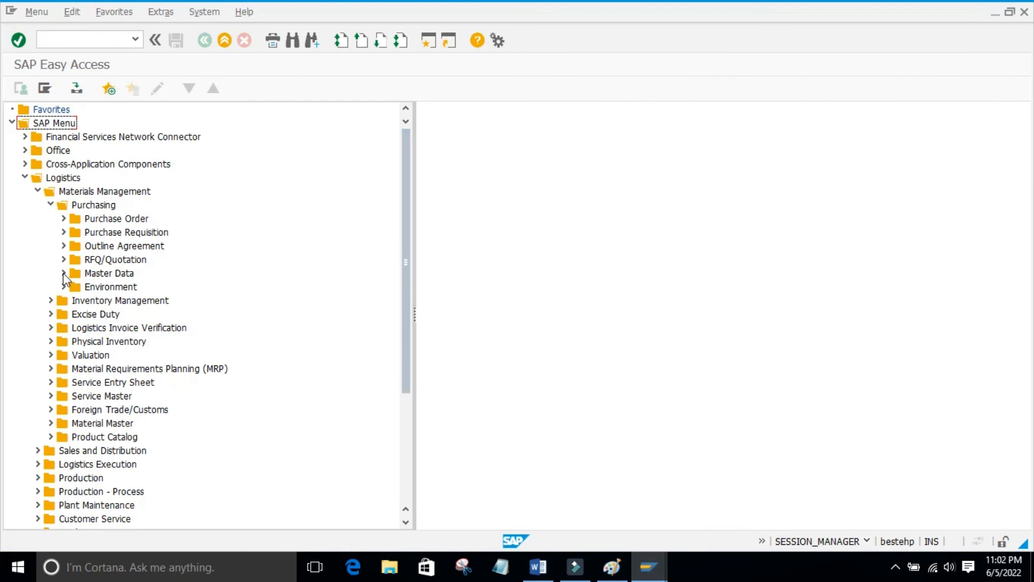
pyautogui.click(63, 273)
pyautogui.click(76, 300)
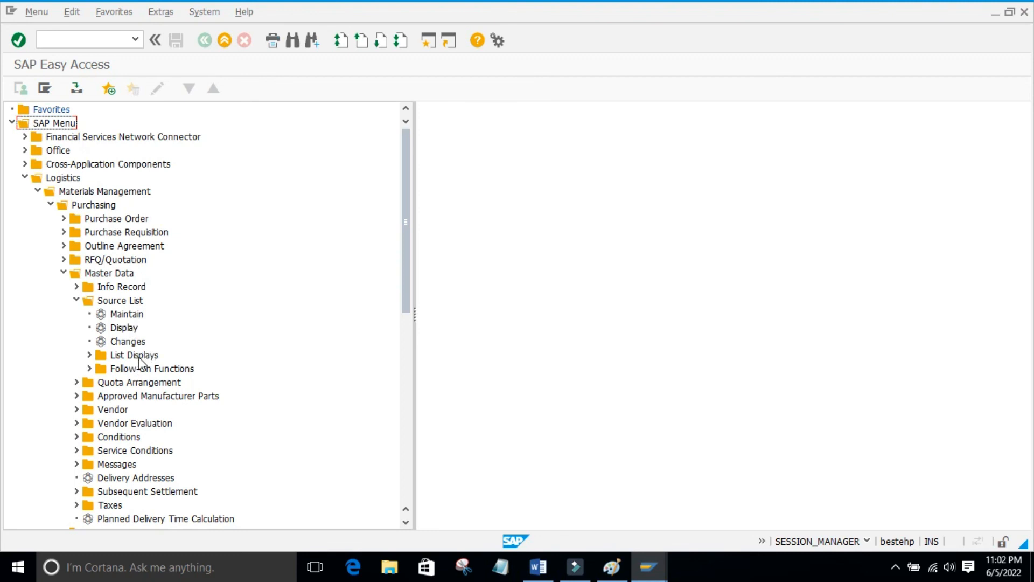
# - Open the By Material report from the Source List's List Displays folder and return to the SAP Menu tree
pyautogui.click(88, 355)
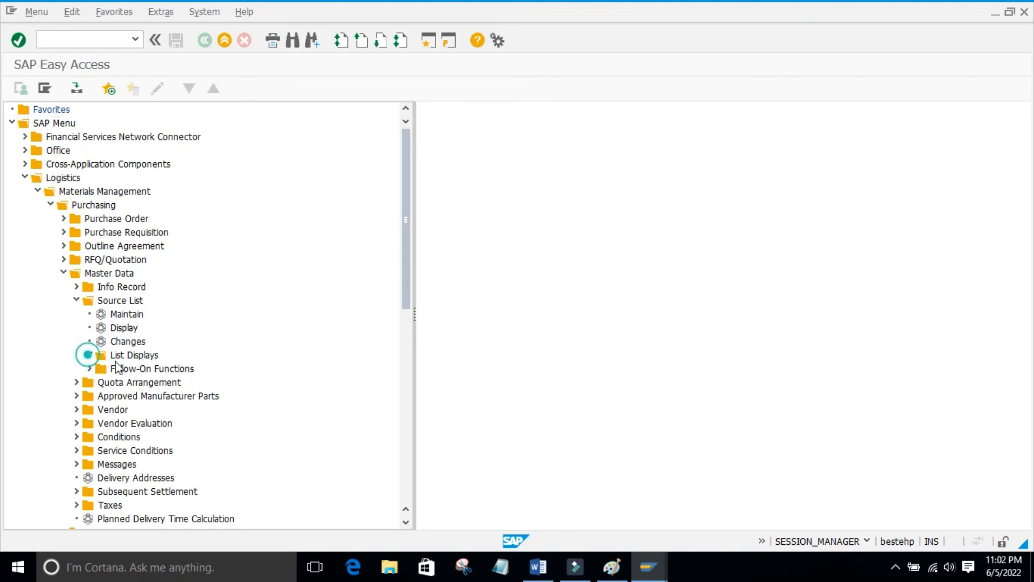
pyautogui.doubleClick(133, 370)
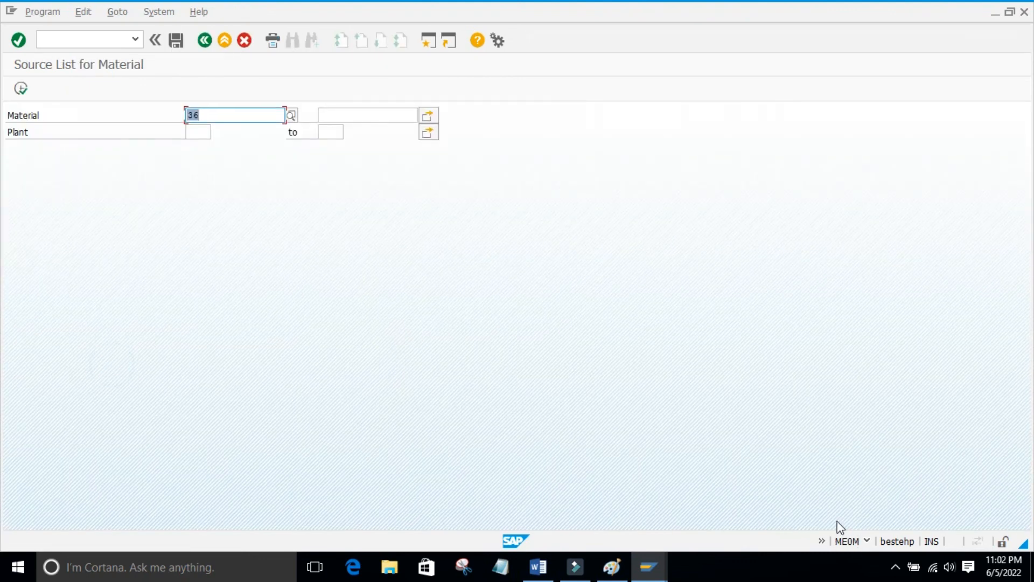
pyautogui.press('F3')
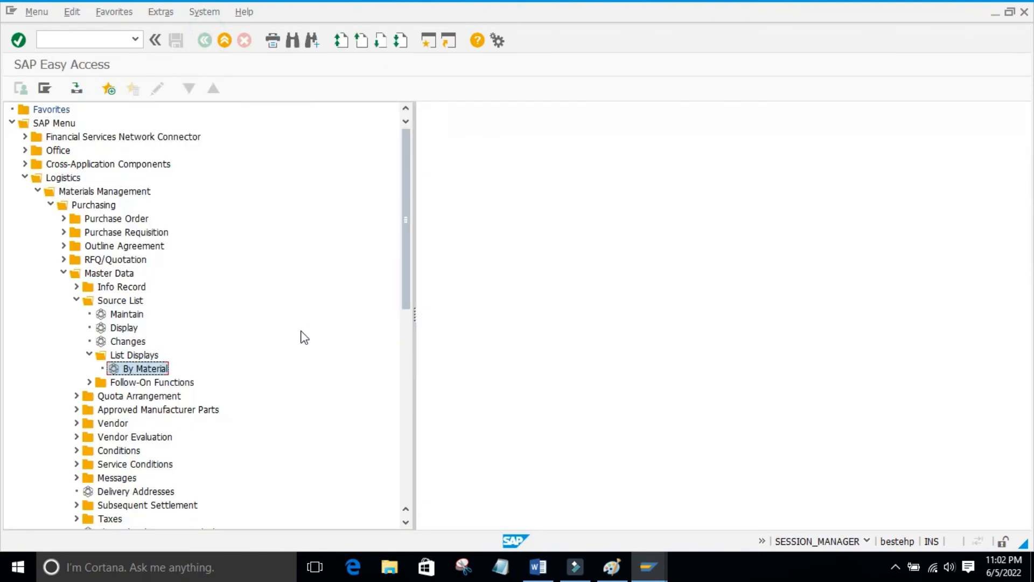
# - Collapse List Displays and display the source list changes for material 36 in plant 9860
pyautogui.click(90, 355)
pyautogui.doubleClick(105, 341)
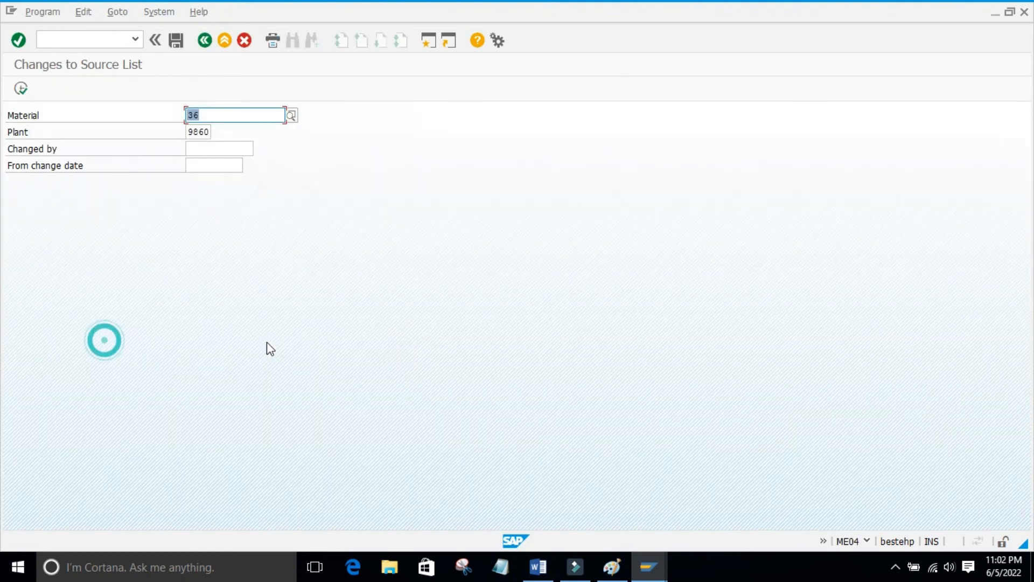
pyautogui.click(243, 249)
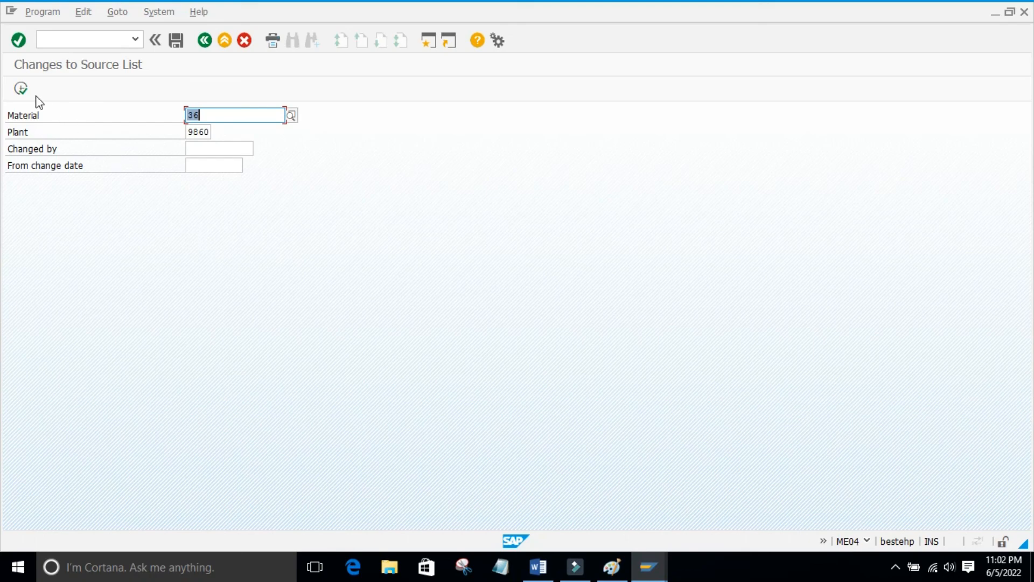
pyautogui.click(20, 88)
pyautogui.click(268, 215)
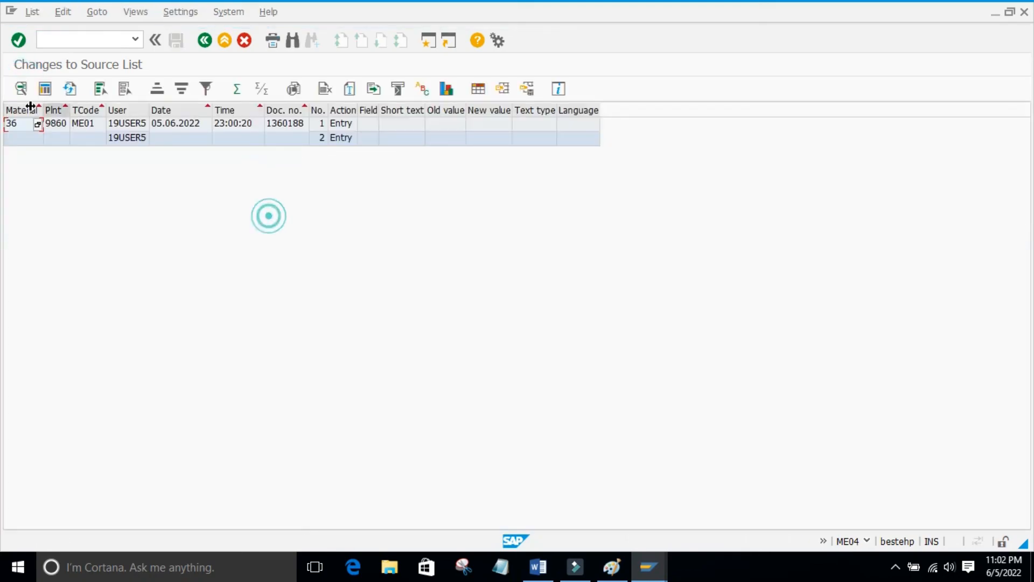
# - Minimize the Changes to Source List window and try to bring it back to the front
pyautogui.moveTo(21, 99); pyautogui.dragTo(109, 141)
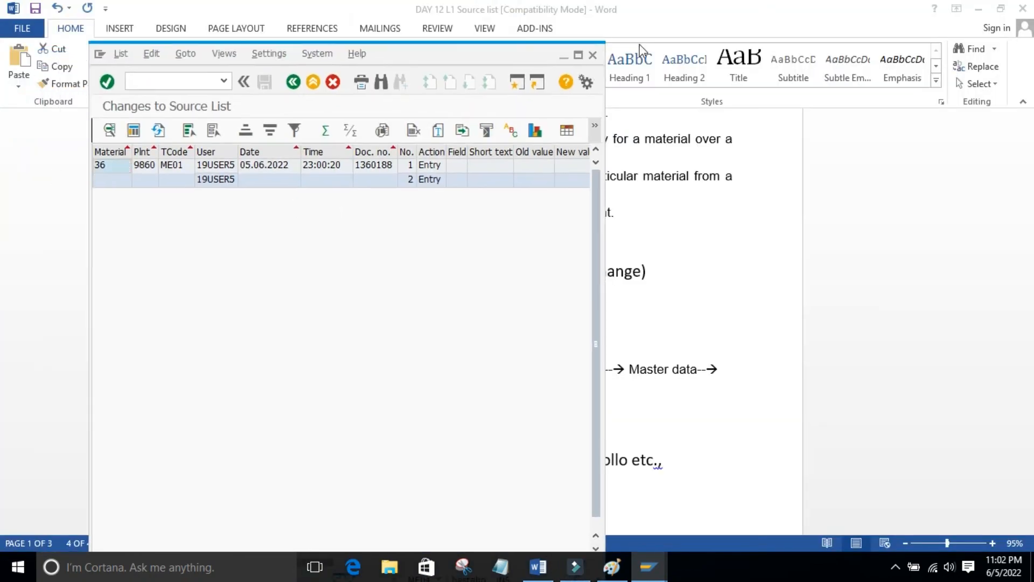
pyautogui.click(563, 56)
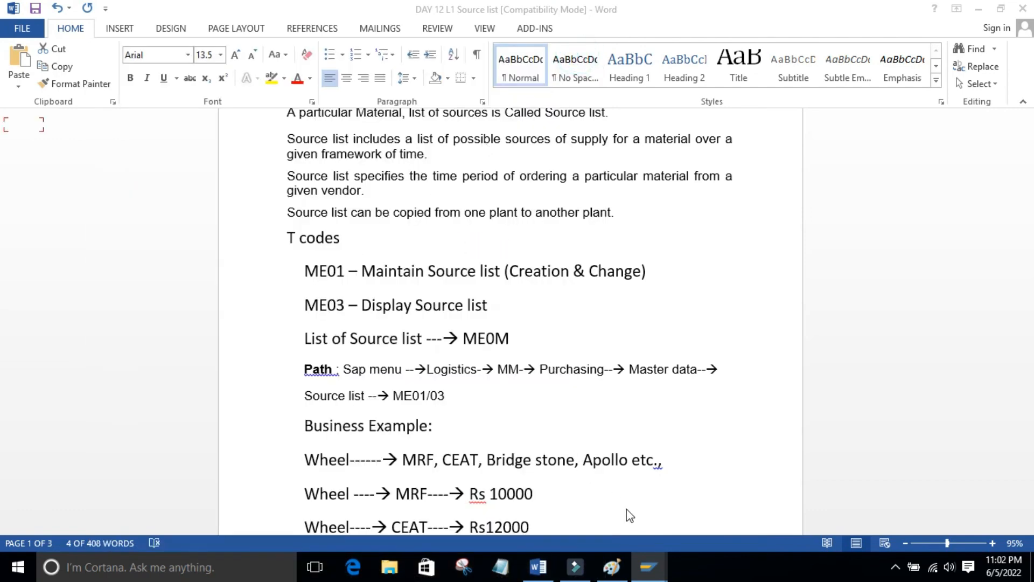
pyautogui.moveTo(649, 567)
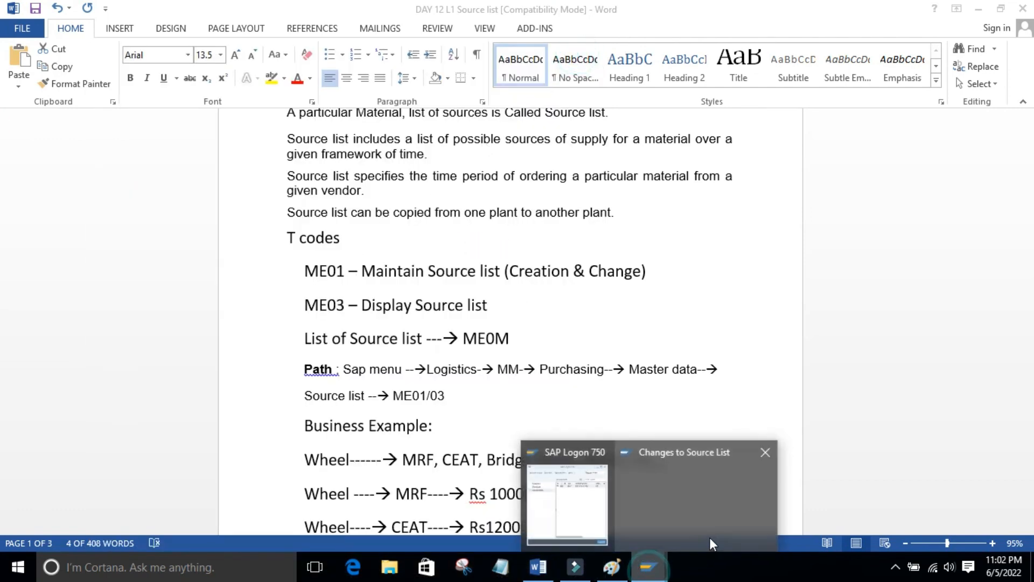
pyautogui.click(674, 498)
pyautogui.click(651, 567)
pyautogui.click(669, 500)
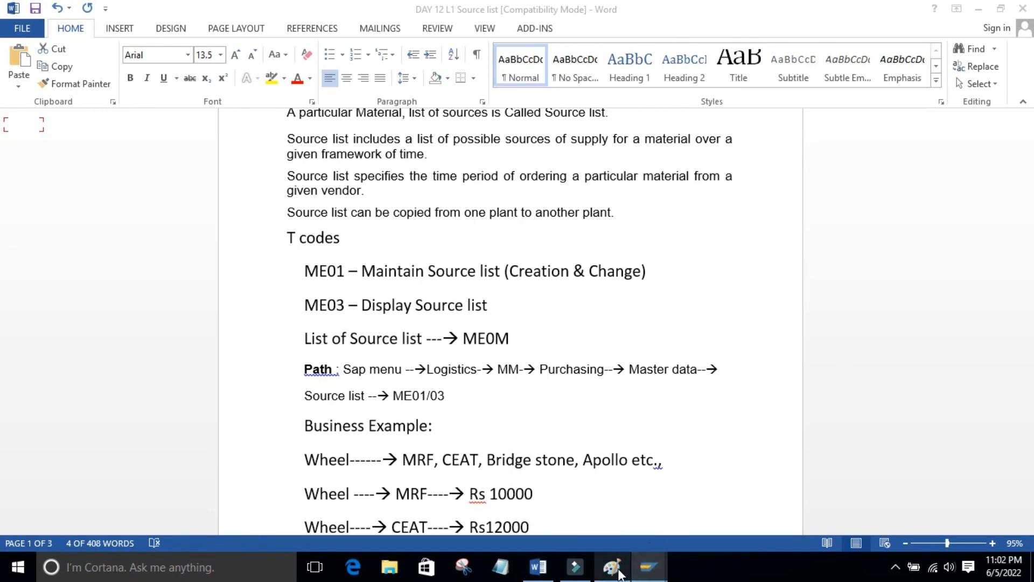
# - Minimize the open Word, Paint, Filmora and SAP Logon windows to clear the desktop
pyautogui.click(537, 566)
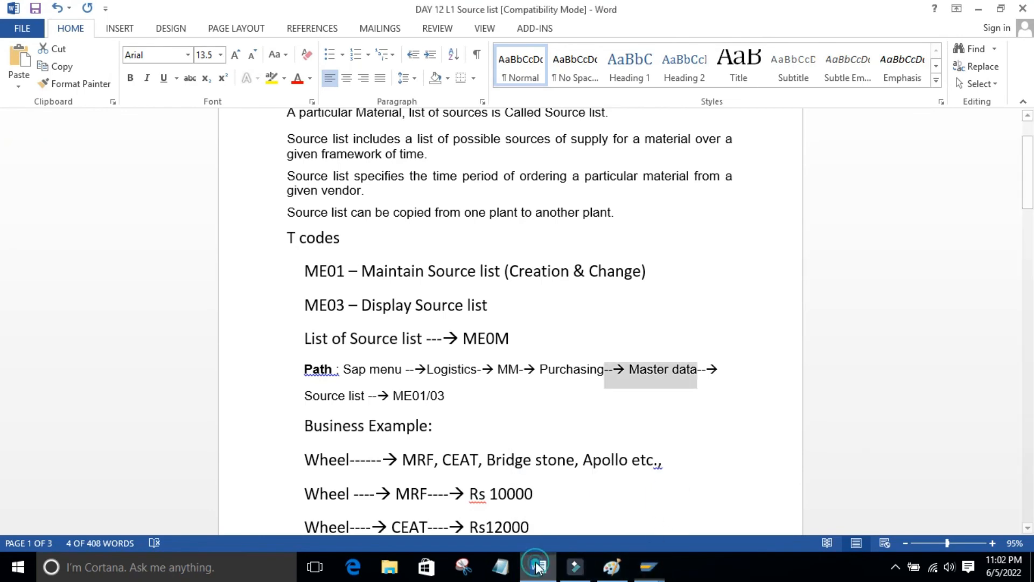
pyautogui.click(975, 8)
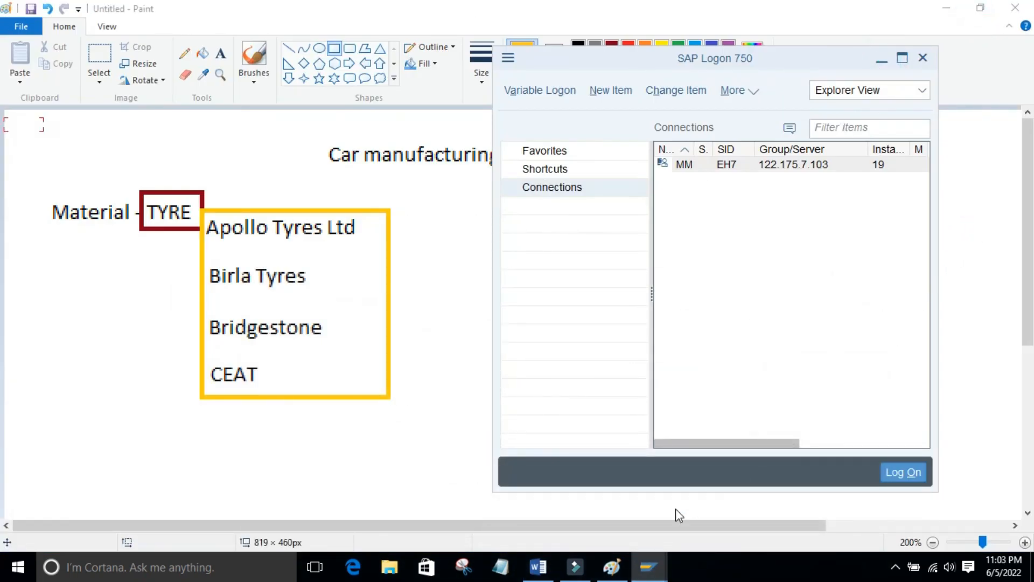
pyautogui.click(647, 565)
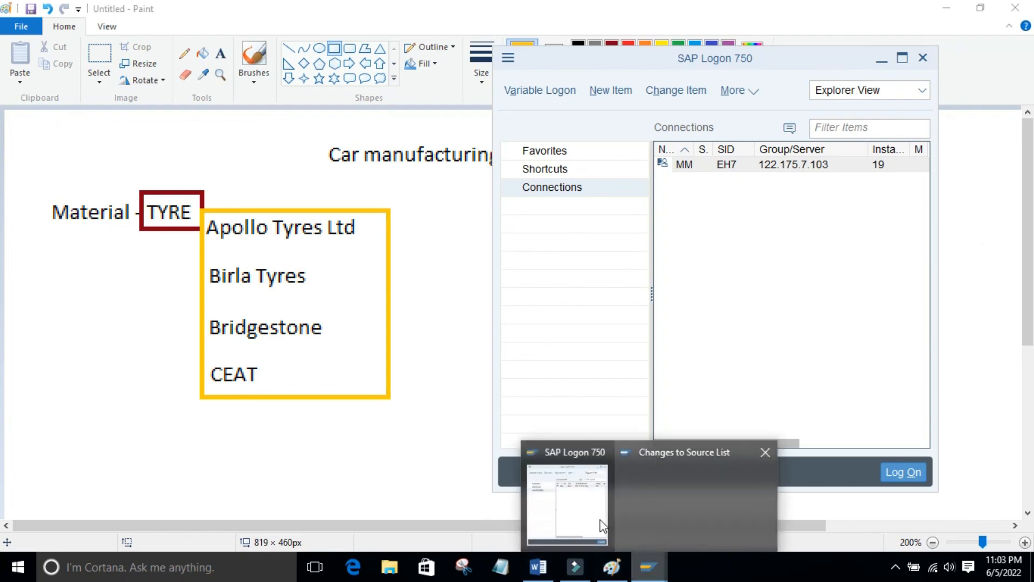
pyautogui.click(557, 511)
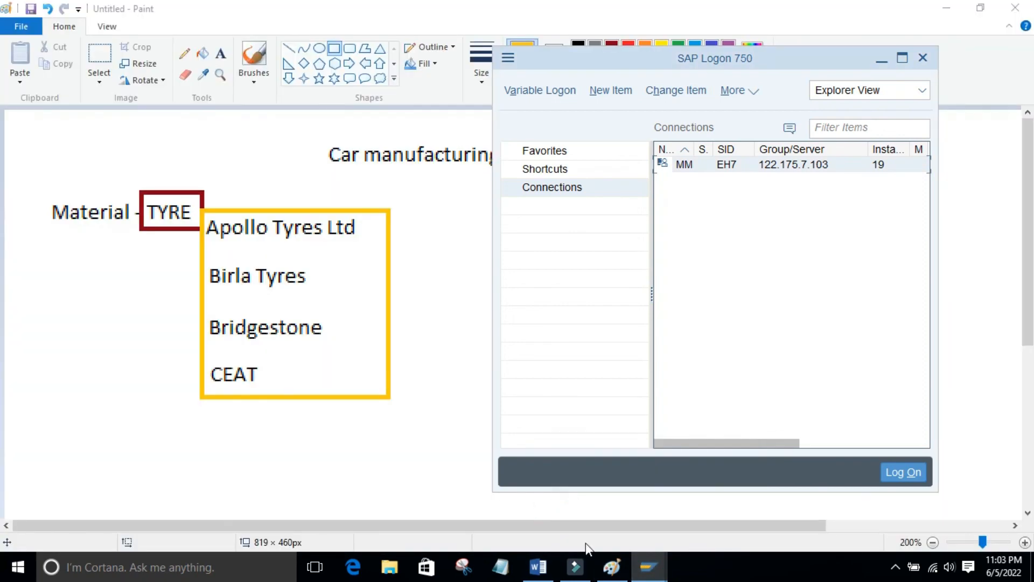
pyautogui.click(612, 566)
pyautogui.click(963, 6)
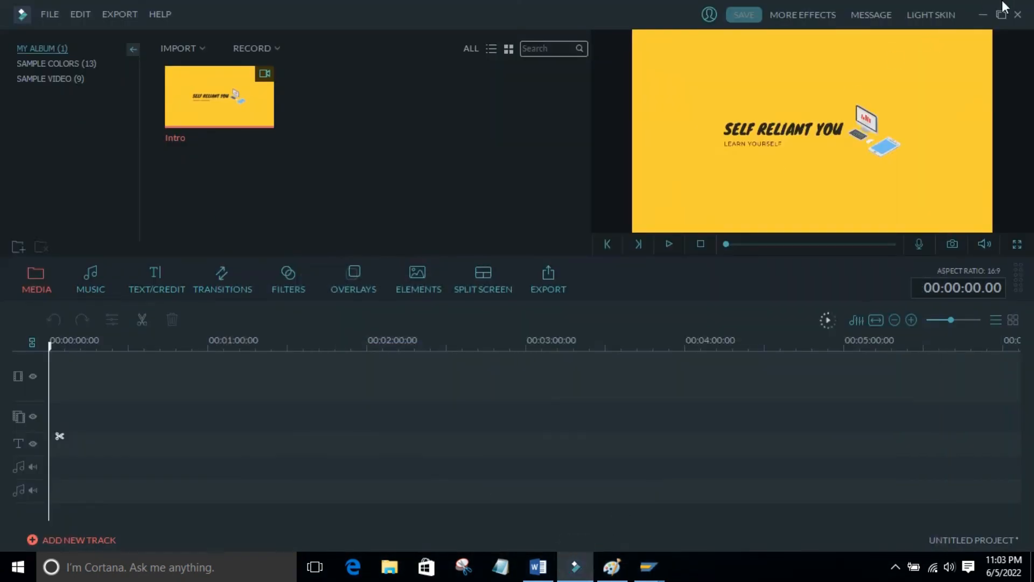
pyautogui.click(985, 15)
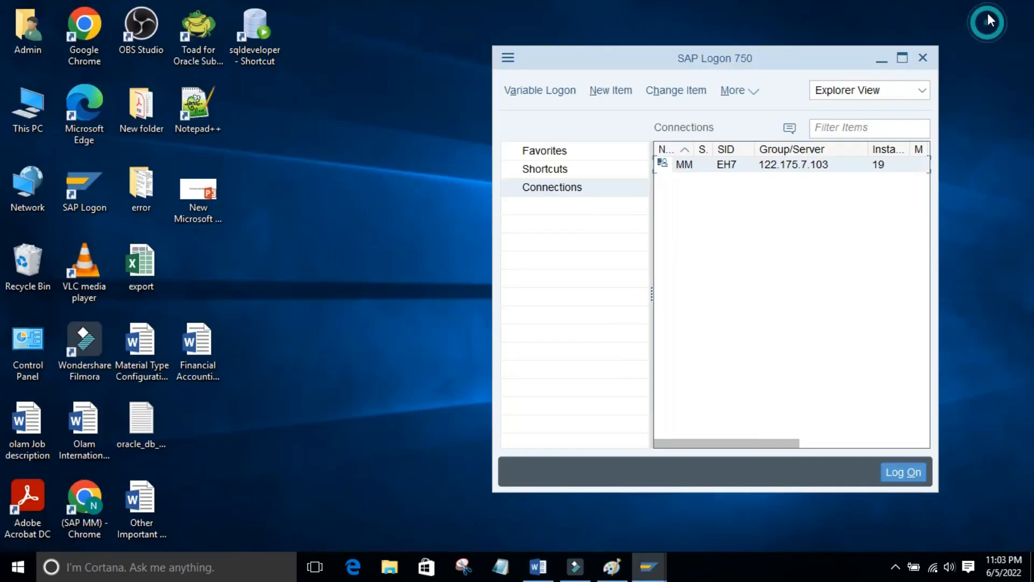
pyautogui.click(880, 63)
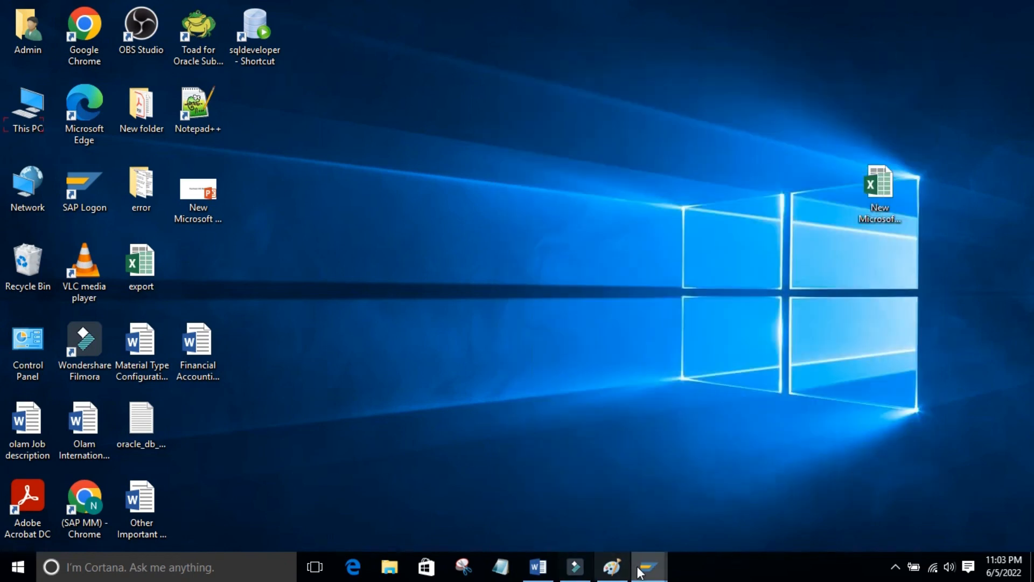
# - Try again to reopen the minimized Changes to Source List window from the cleared desktop
pyautogui.click(673, 516)
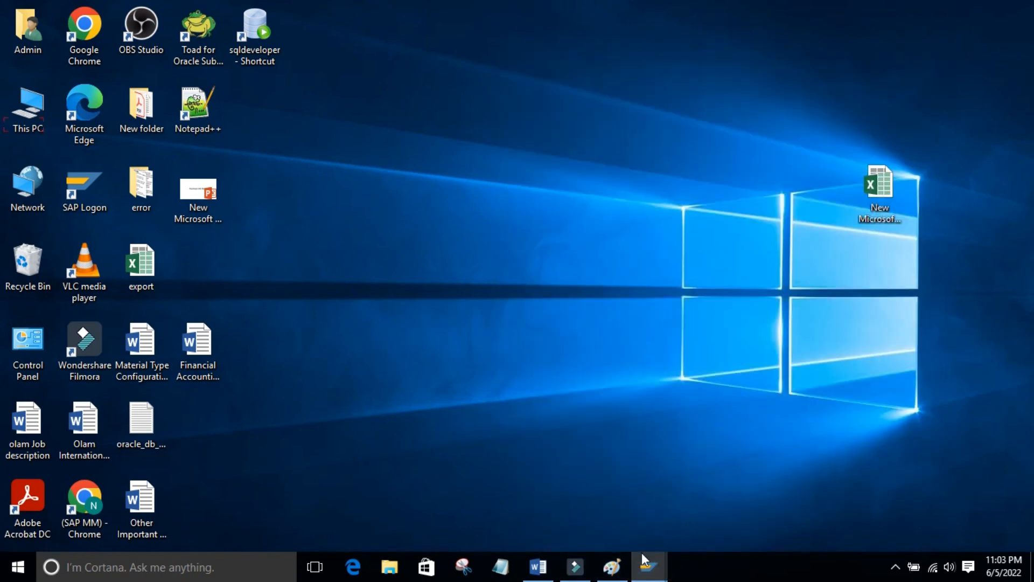
pyautogui.click(641, 554)
pyautogui.click(683, 511)
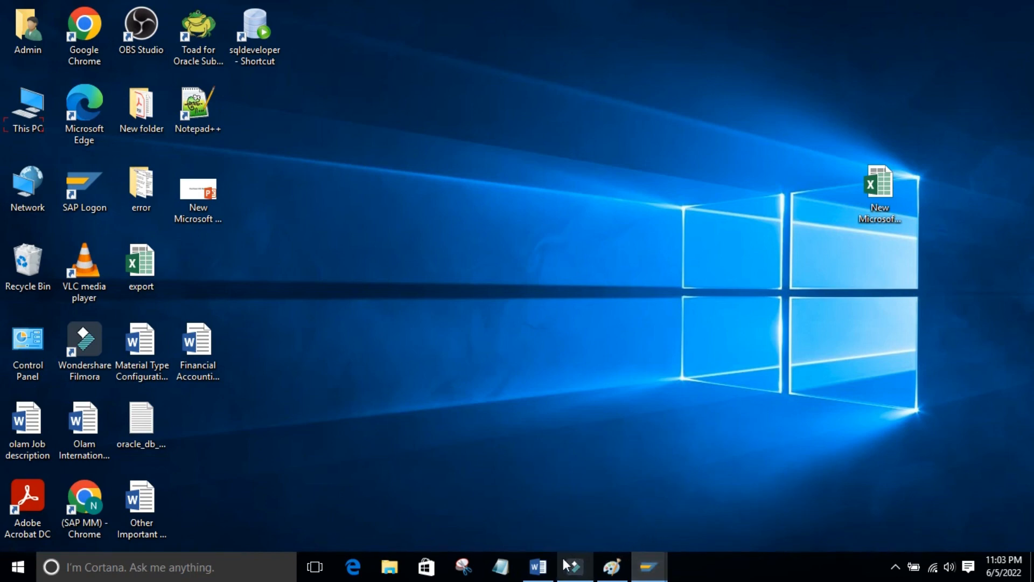
# - Switch to the Word notes and review the Source list ME01/03 line that ends the menu path
pyautogui.click(537, 566)
pyautogui.click(718, 329)
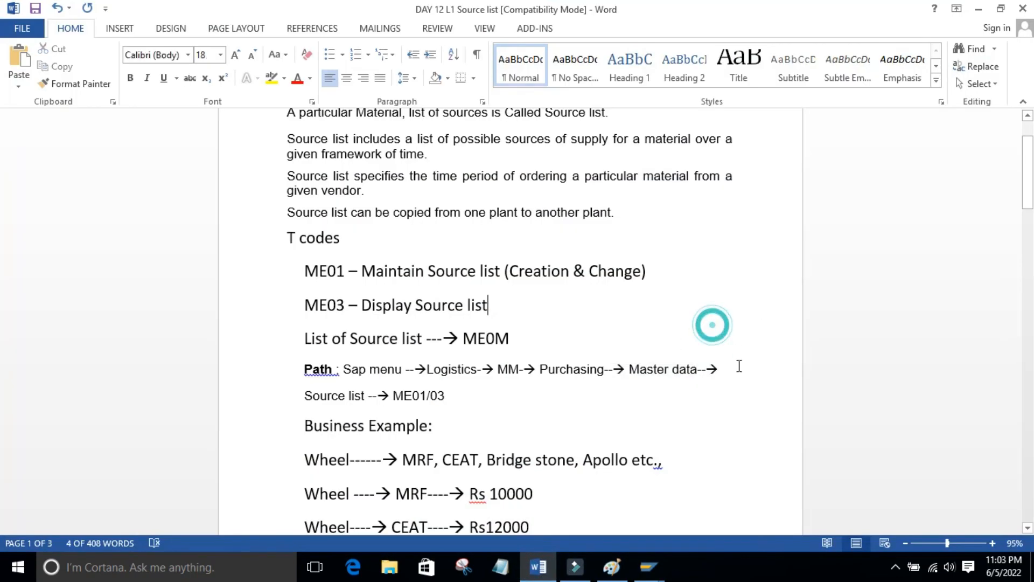
pyautogui.click(502, 402)
pyautogui.moveTo(454, 395); pyautogui.dragTo(293, 387)
pyautogui.click(512, 415)
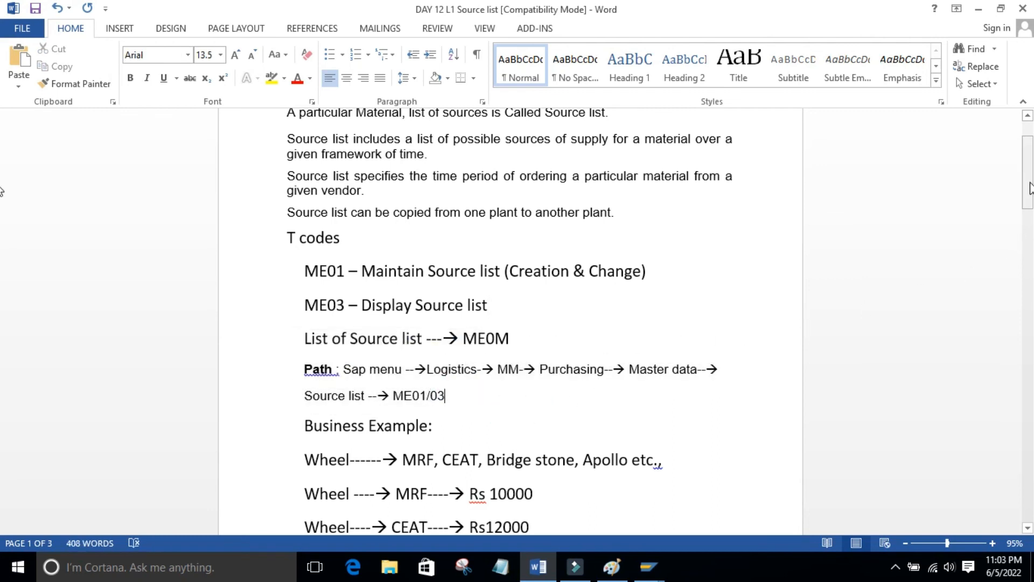
# - Review the Business Example heading and the line listing the possible wheel suppliers
pyautogui.moveTo(1029, 171); pyautogui.dragTo(1030, 217)
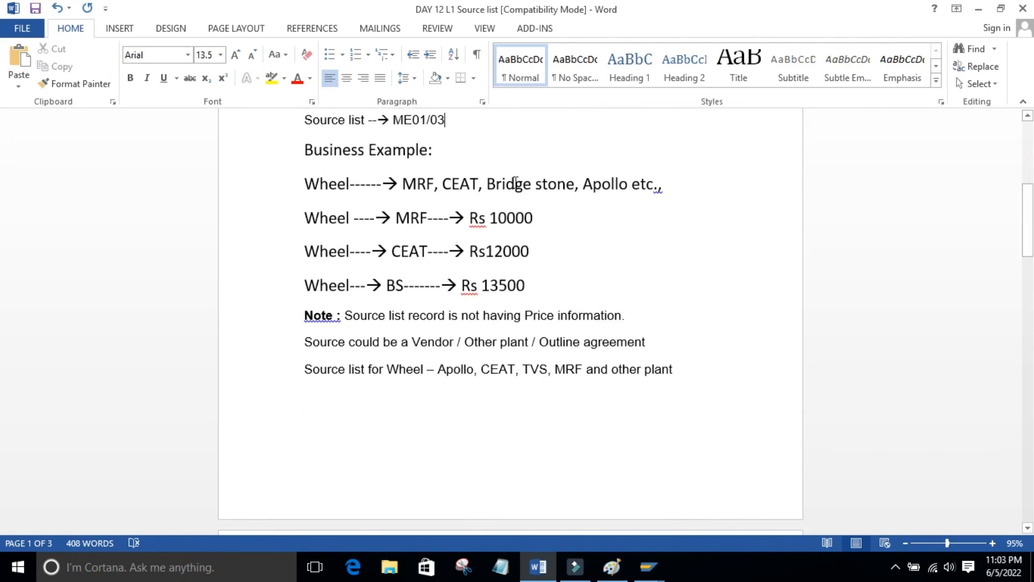
pyautogui.moveTo(295, 146); pyautogui.dragTo(429, 156)
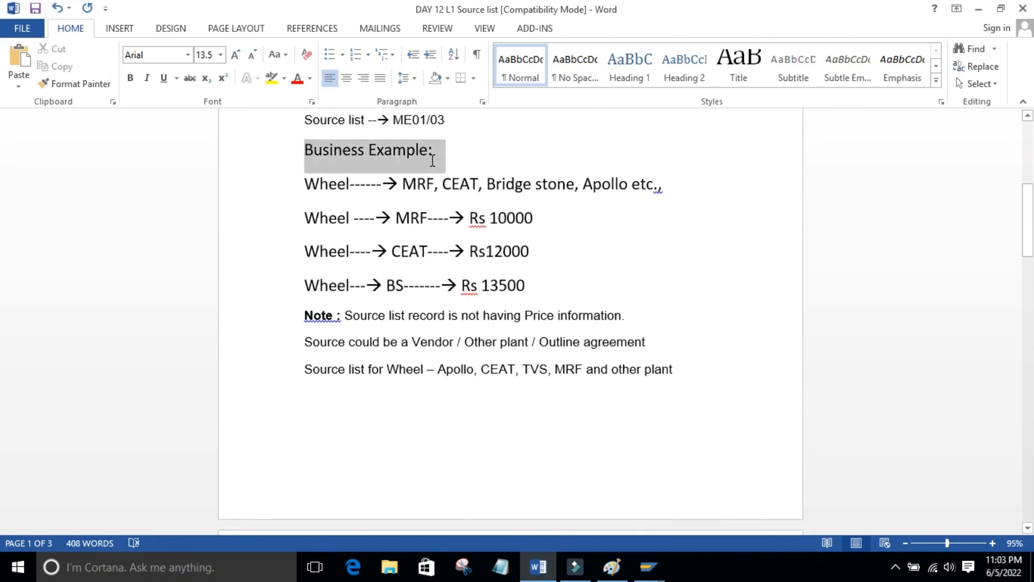
pyautogui.click(575, 225)
pyautogui.moveTo(304, 184); pyautogui.dragTo(644, 185)
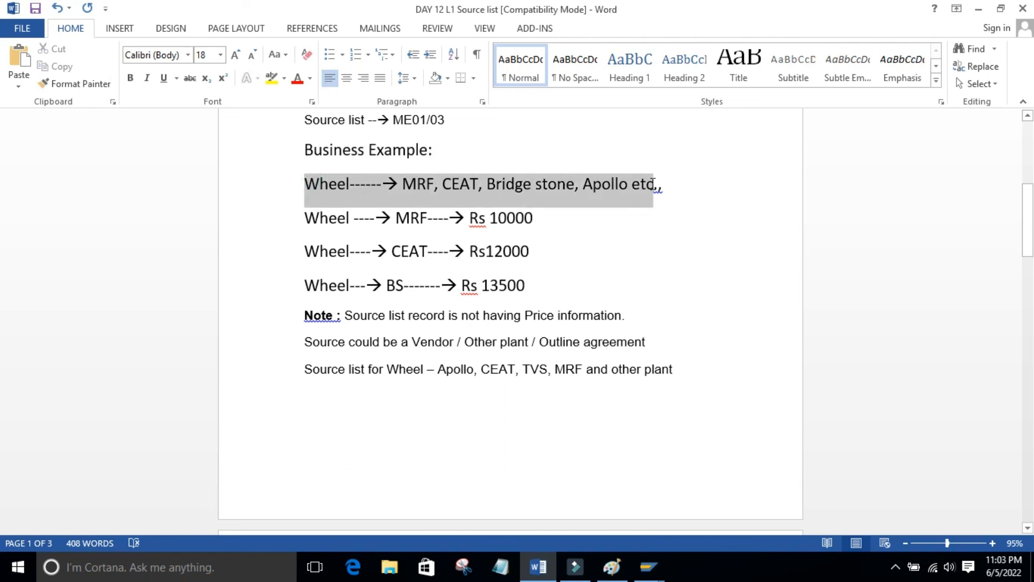
pyautogui.click(630, 251)
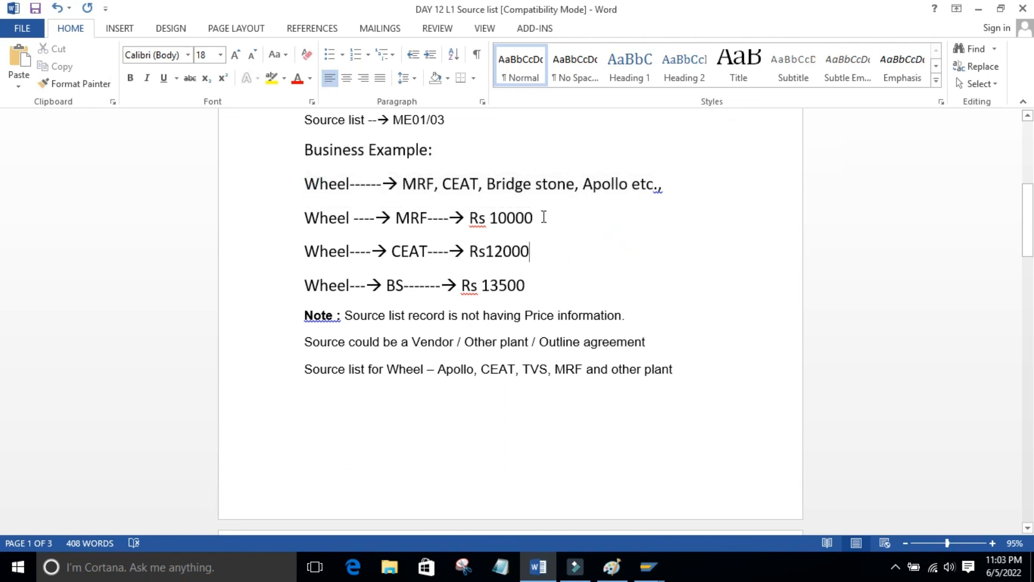
# - Examine the wheel prices given for MRF, CEAT and BS in the business example
pyautogui.moveTo(544, 217); pyautogui.dragTo(473, 226)
pyautogui.moveTo(531, 251); pyautogui.dragTo(471, 251)
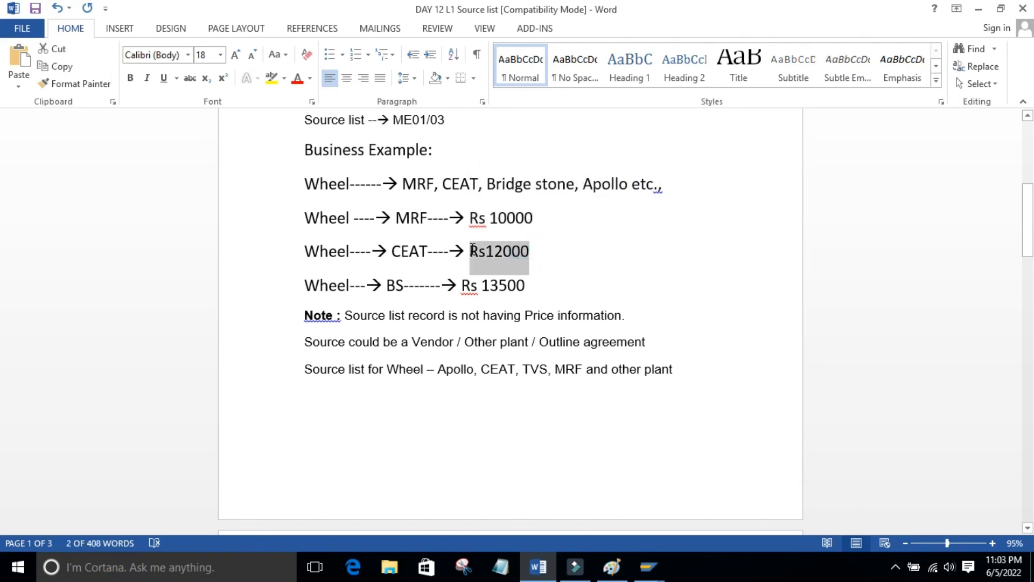
pyautogui.moveTo(534, 285); pyautogui.dragTo(462, 286)
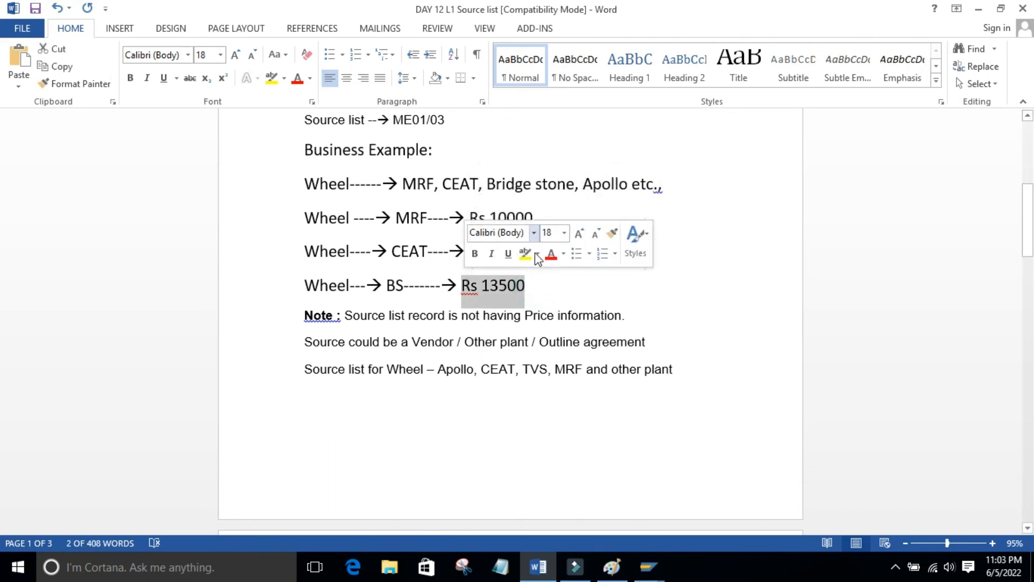
pyautogui.click(514, 420)
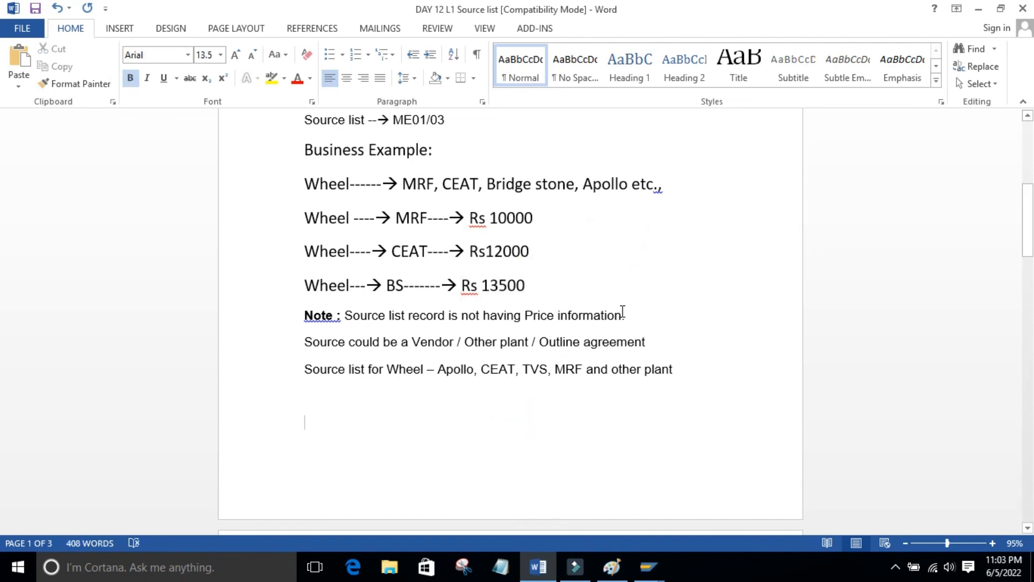
# - Read the note on price information in source list records and the line on possible source types
pyautogui.click(440, 422)
pyautogui.moveTo(338, 315); pyautogui.dragTo(644, 310)
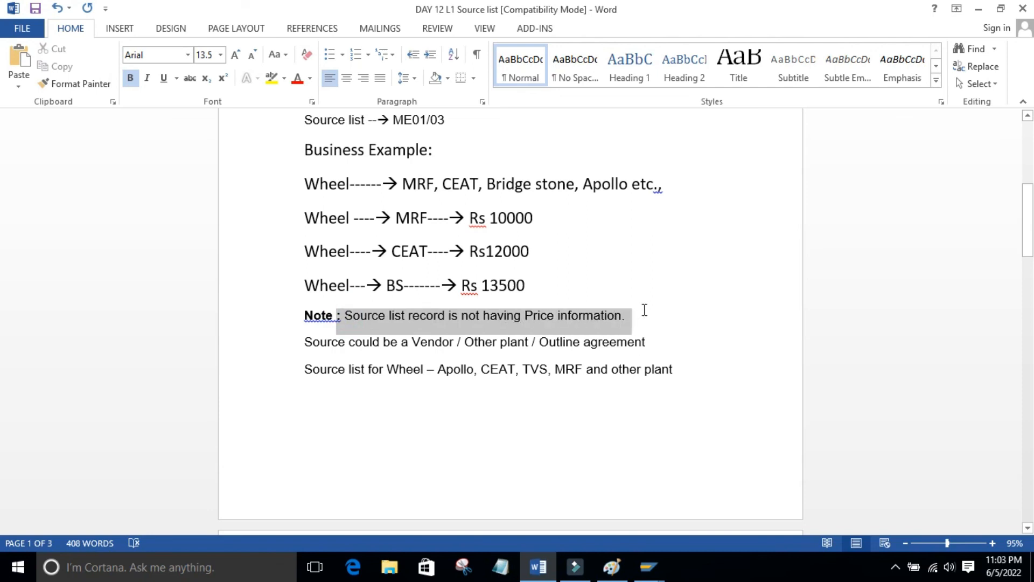
pyautogui.click(595, 406)
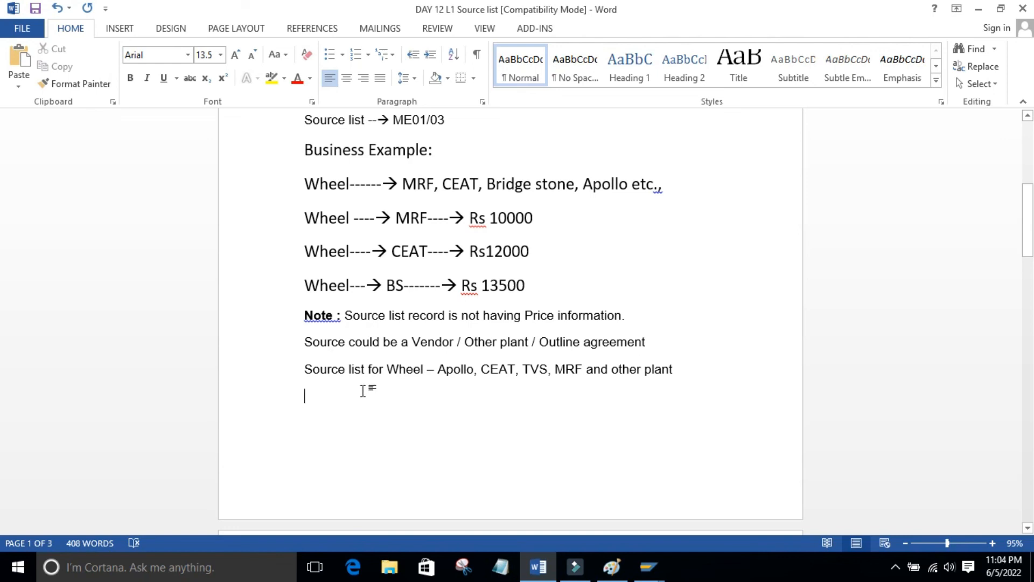
pyautogui.moveTo(302, 343); pyautogui.dragTo(621, 337)
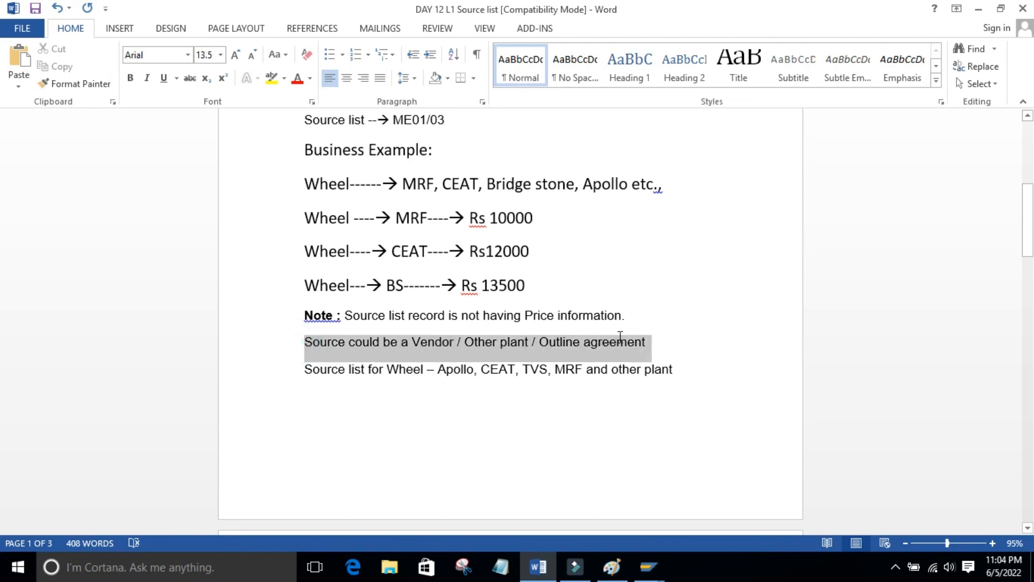
pyautogui.click(485, 422)
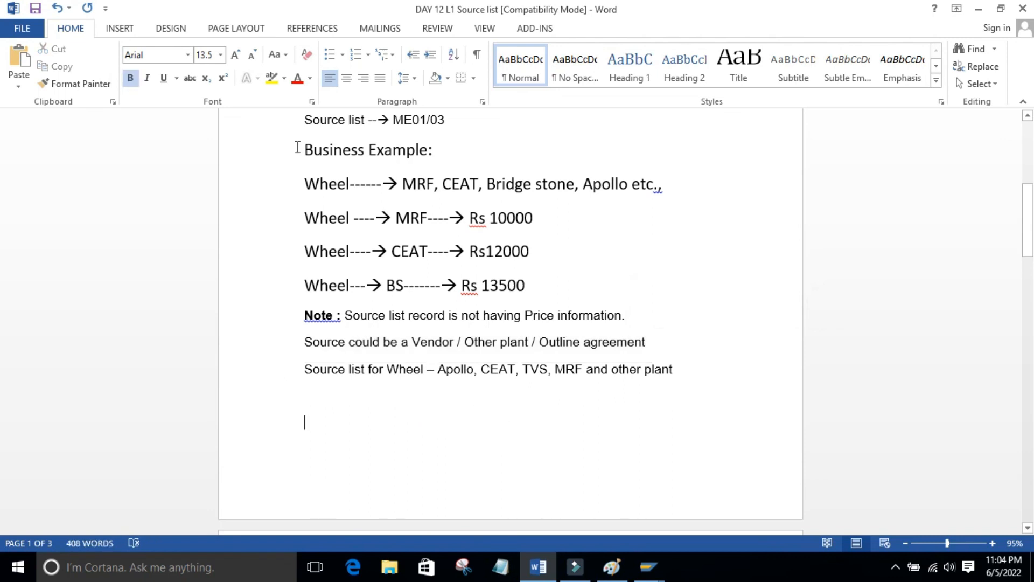
# - Review the final line of the notes, which gives the example source list for Wheel
pyautogui.moveTo(298, 370); pyautogui.dragTo(684, 375)
pyautogui.click(423, 416)
pyautogui.click(663, 442)
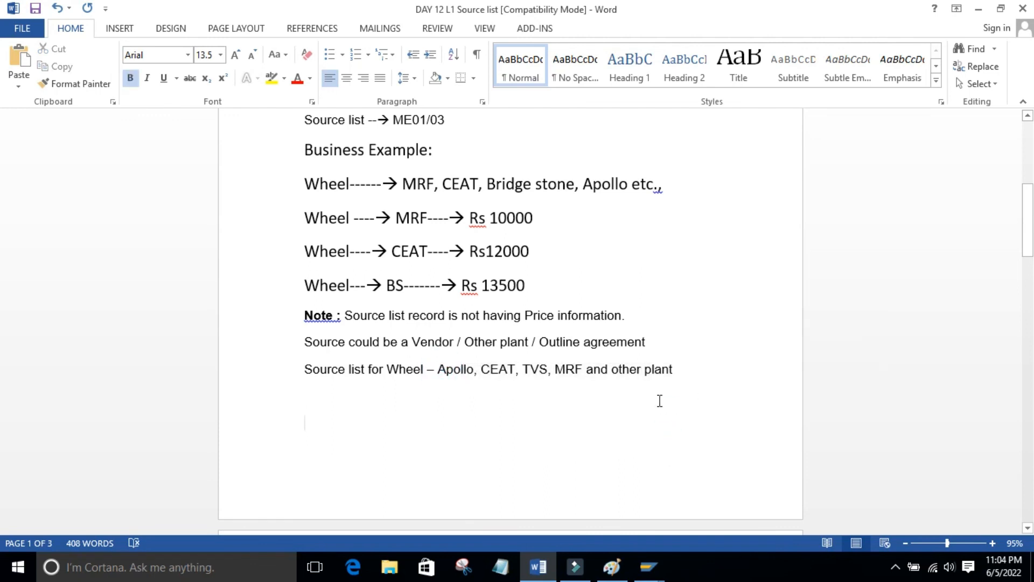